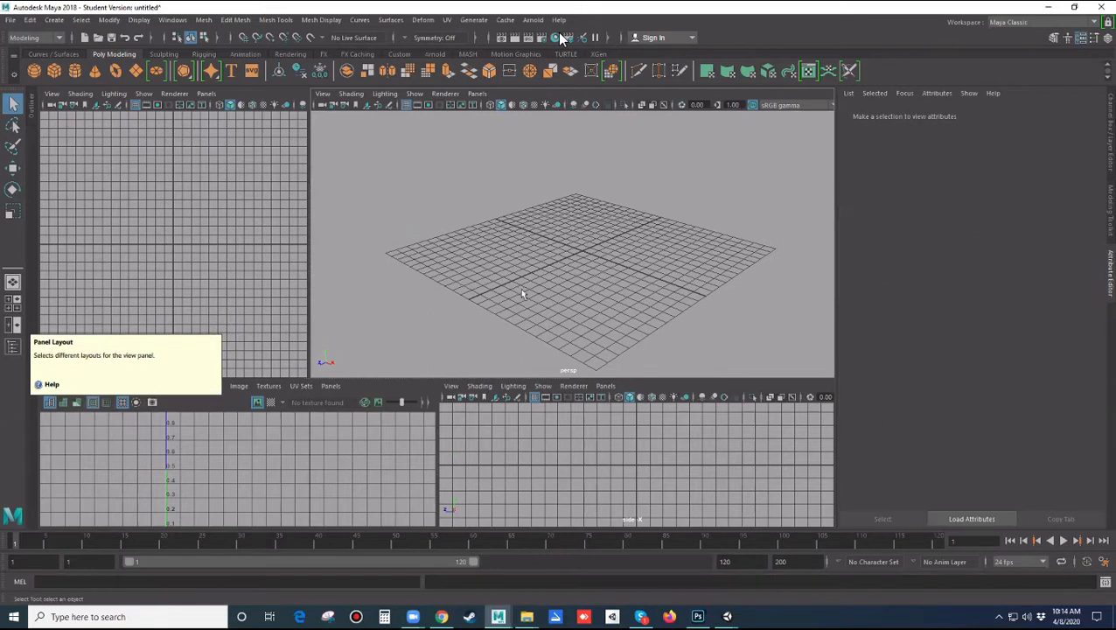
Resize the four-view layout so the vertical dividers line up and the top and perspective views are taller.
alt+drag(555, 278, 549, 269)
drag(435, 438, 342, 433)
drag(311, 372, 349, 371)
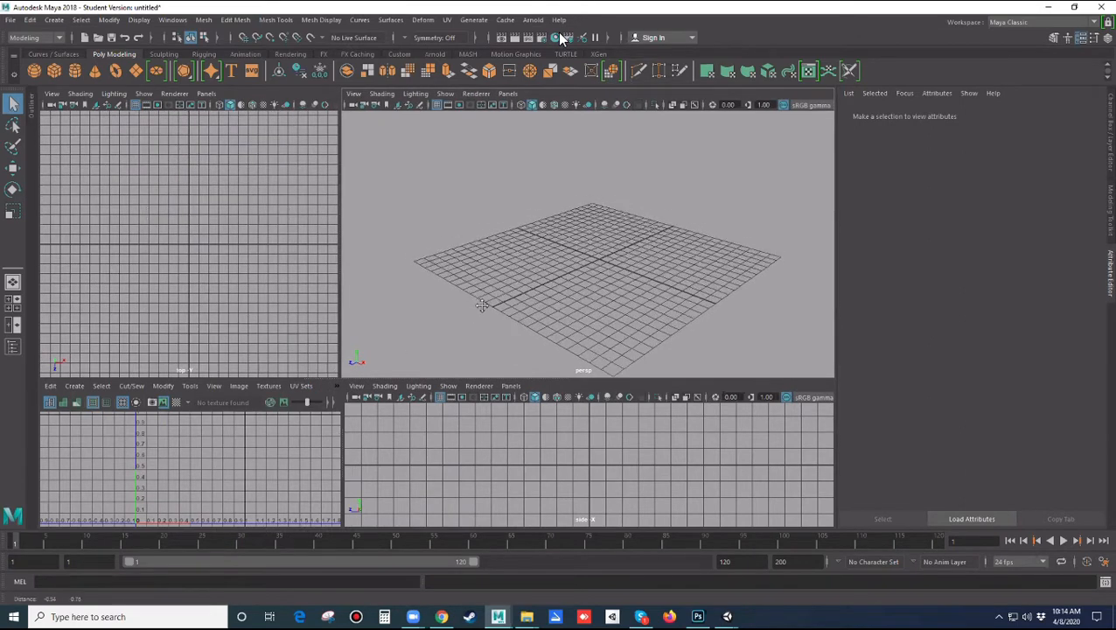
alt+middle_drag(482, 305, 459, 294)
drag(473, 382, 472, 422)
alt+middle_drag(474, 313, 471, 320)
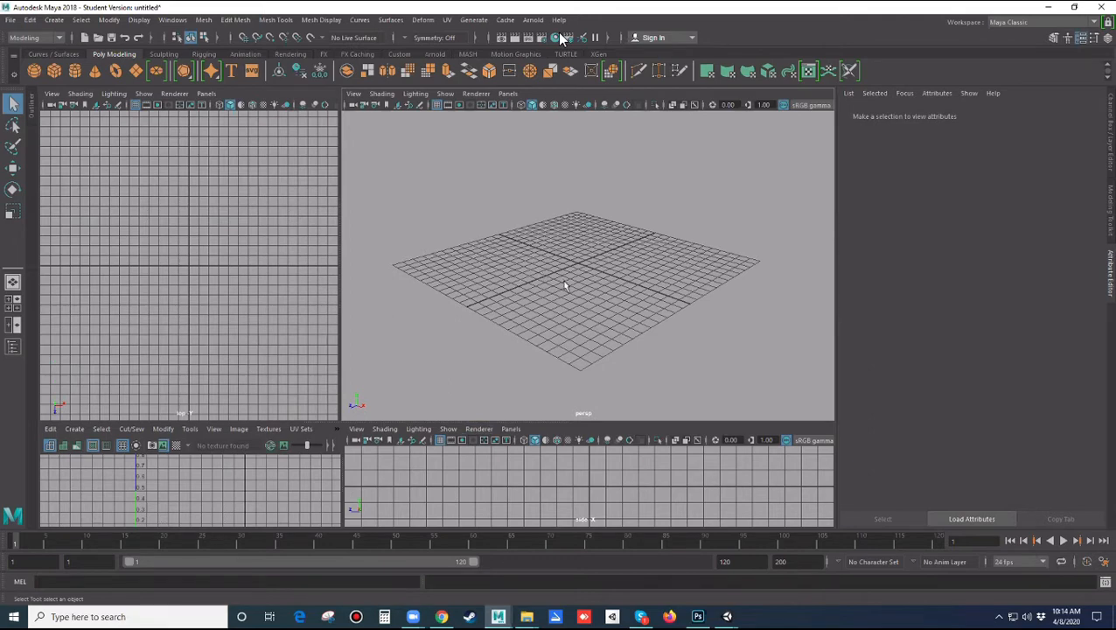
alt+middle_drag(564, 282, 562, 288)
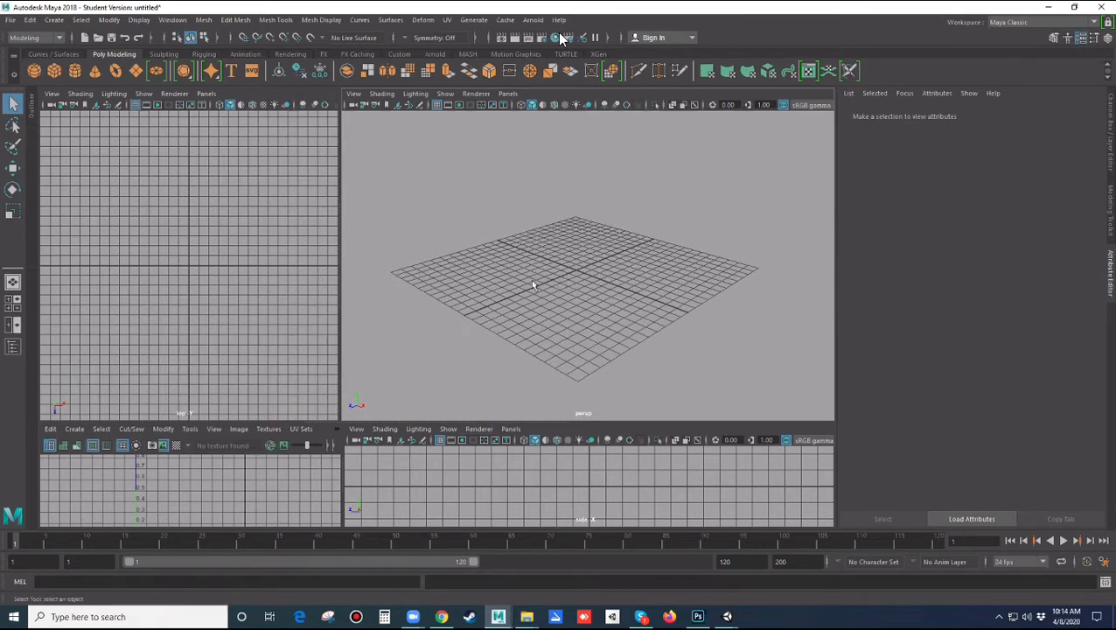
alt+drag(650, 264, 632, 275)
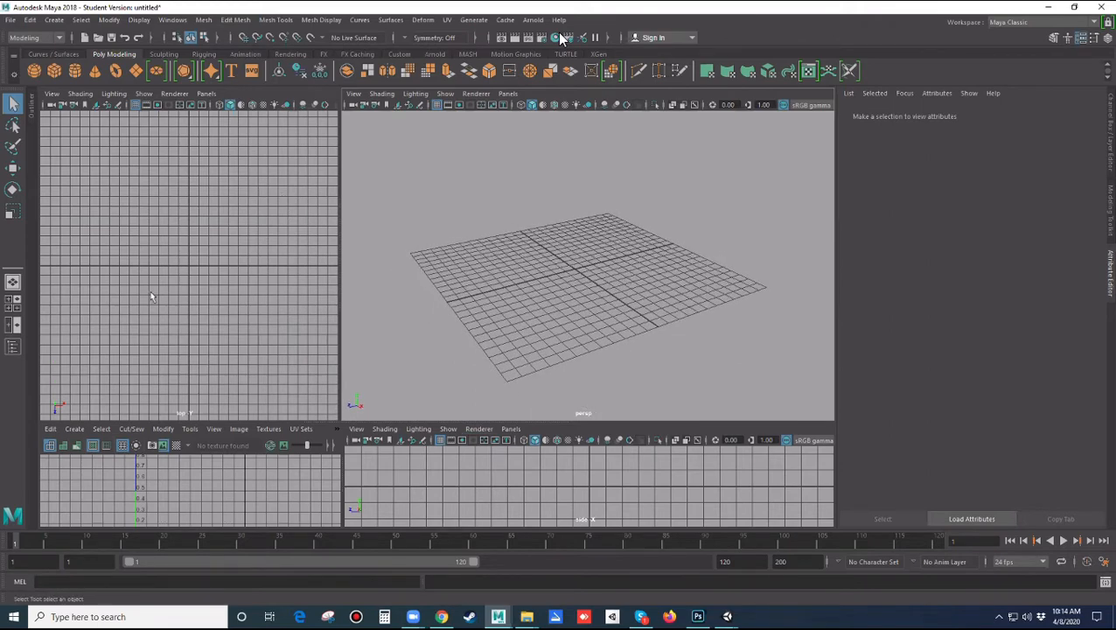
Replace the top view above the existing UV Editor with the UV Editor and frame its 0 to 1 grid area.
click(208, 94)
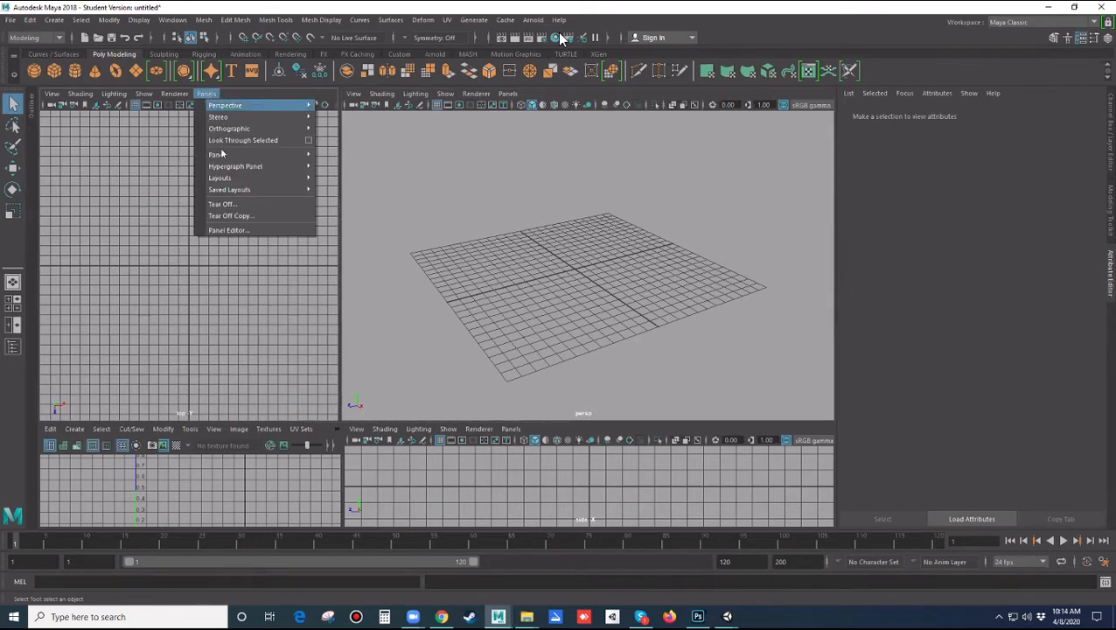
mouse_move(231, 155)
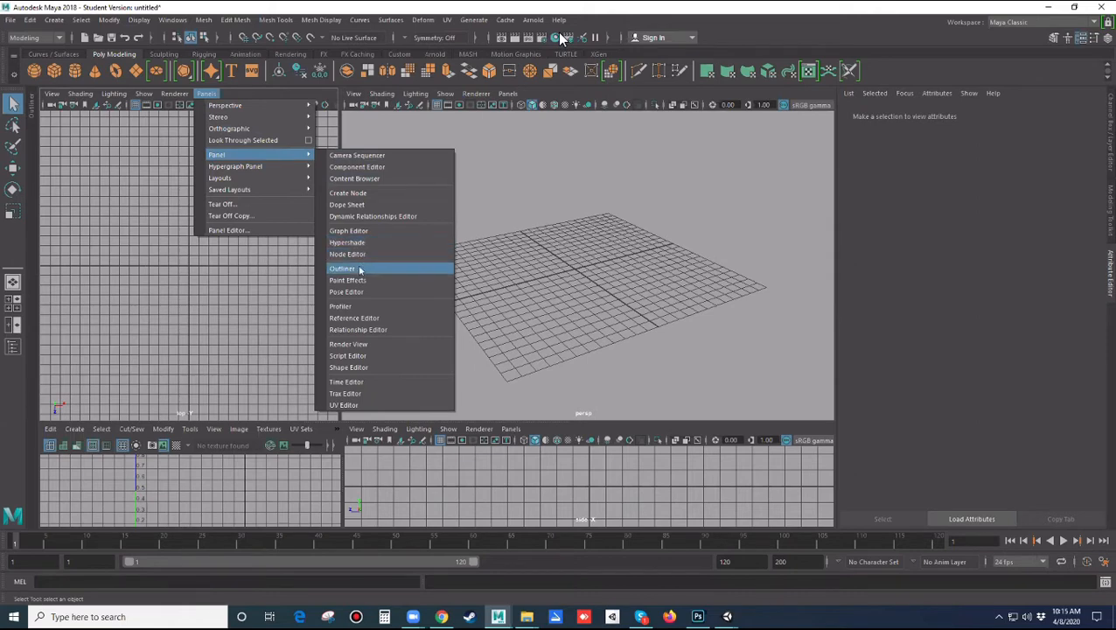
click(350, 405)
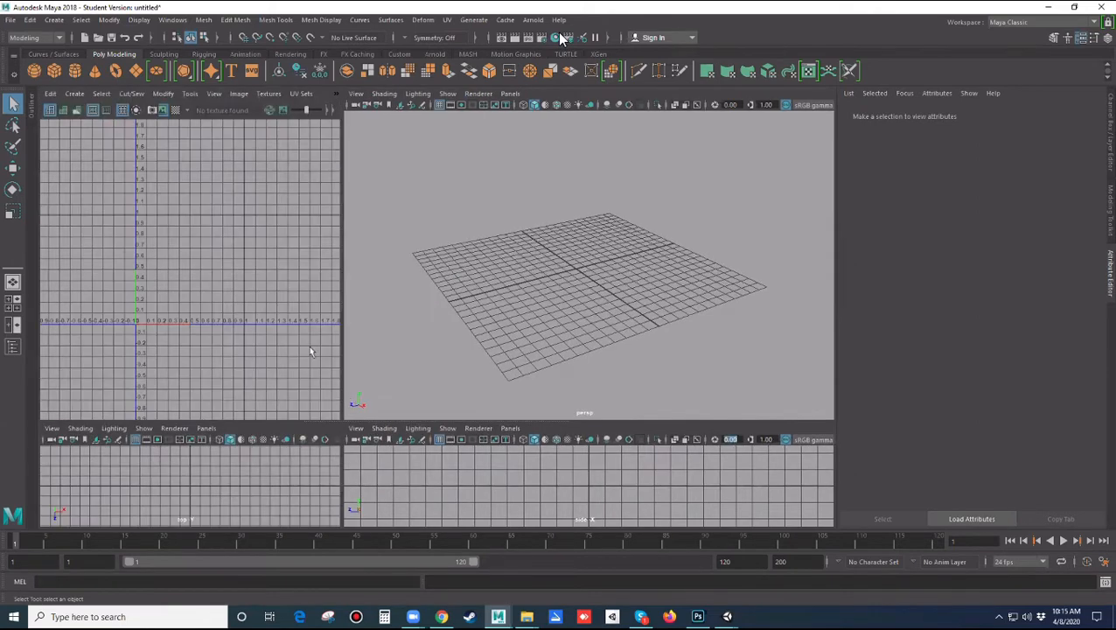
scroll(274, 281, down, 3)
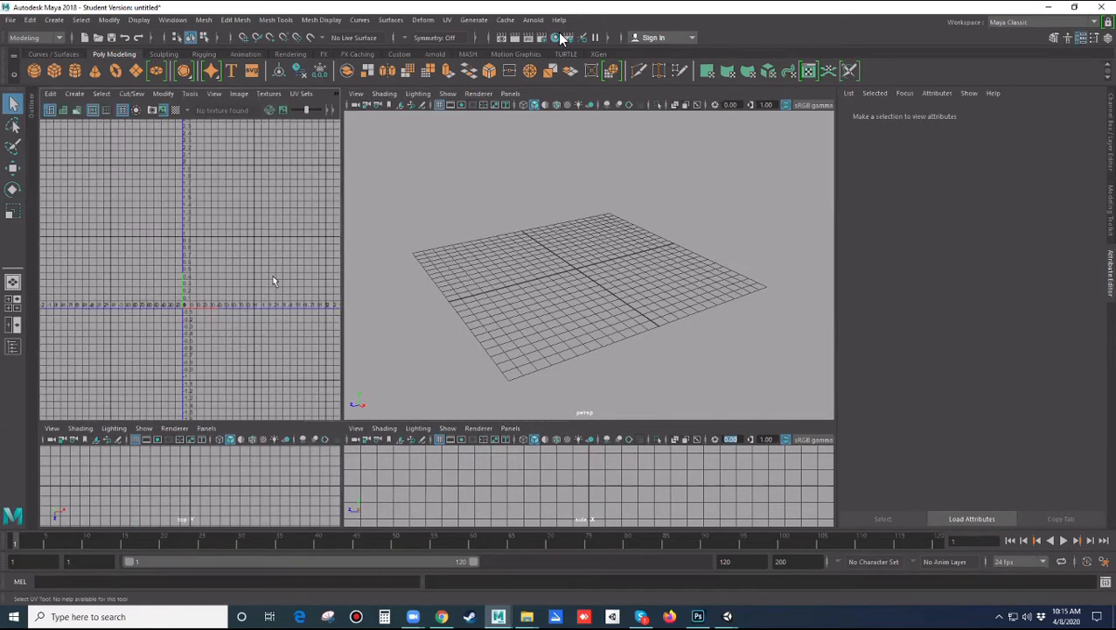
alt+middle_drag(252, 263, 264, 288)
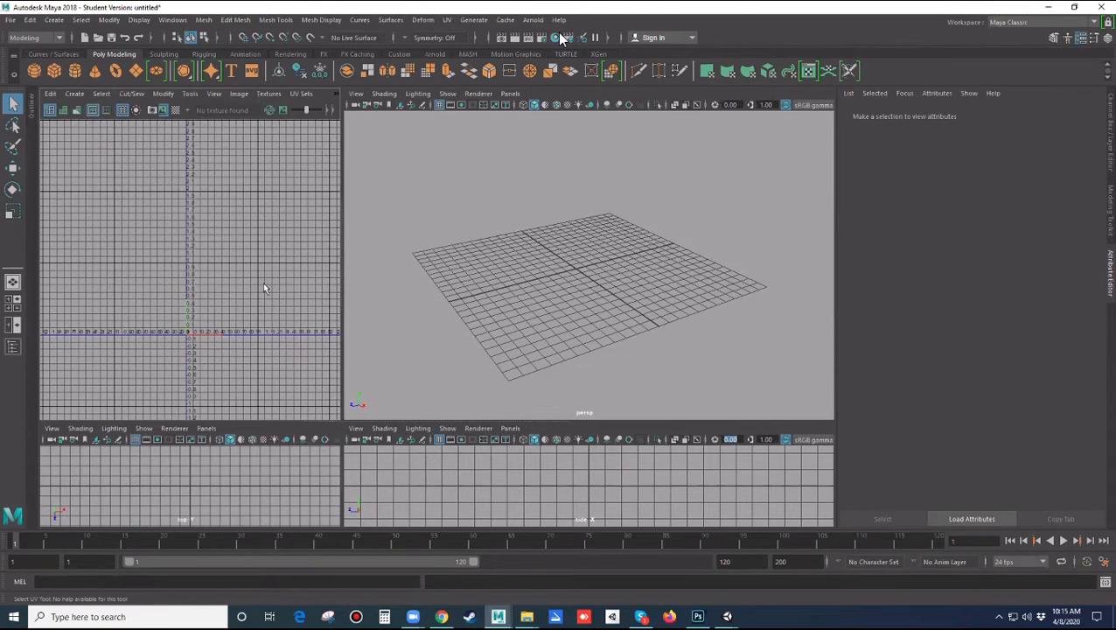
scroll(265, 288, up, 2)
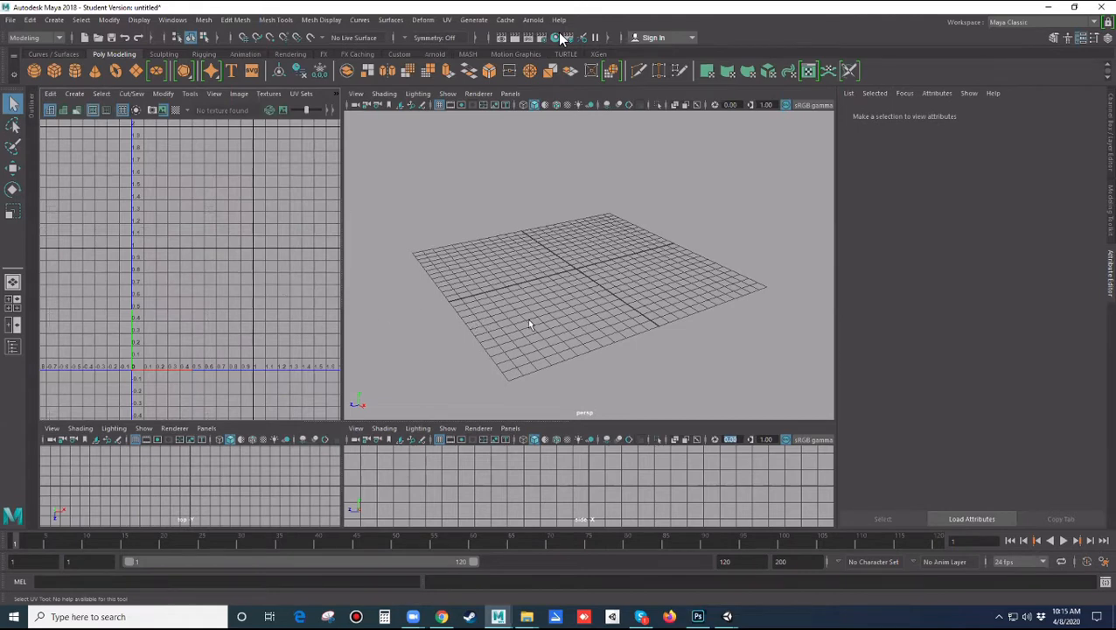
Create a polygon sphere at the origin and move it up along Y above the grid.
alt+drag(528, 320, 526, 325)
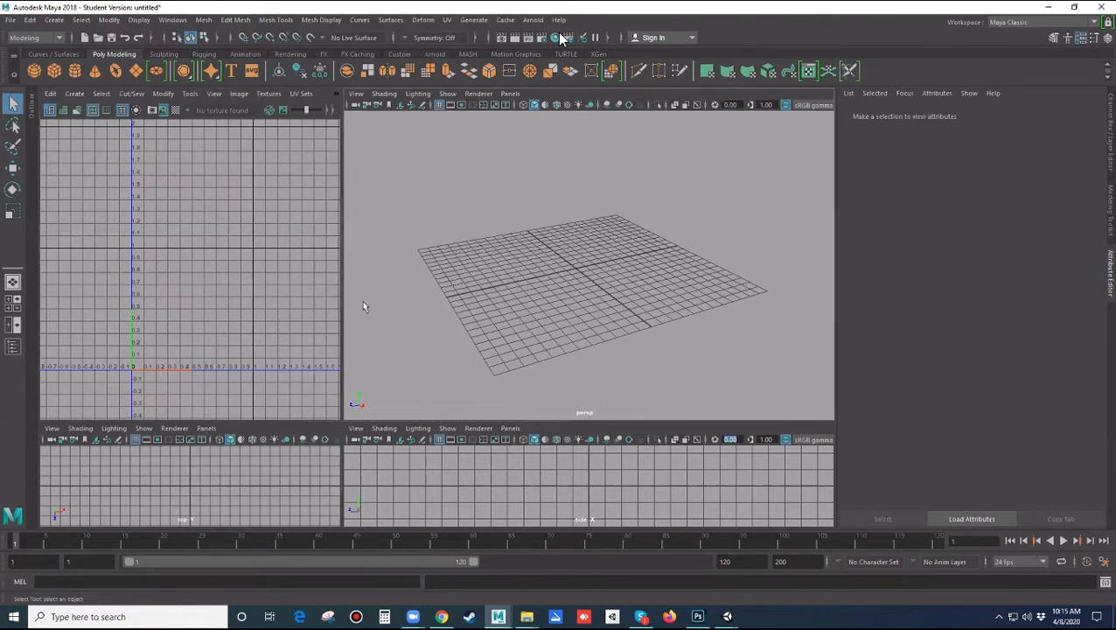
alt+middle_drag(623, 316, 628, 322)
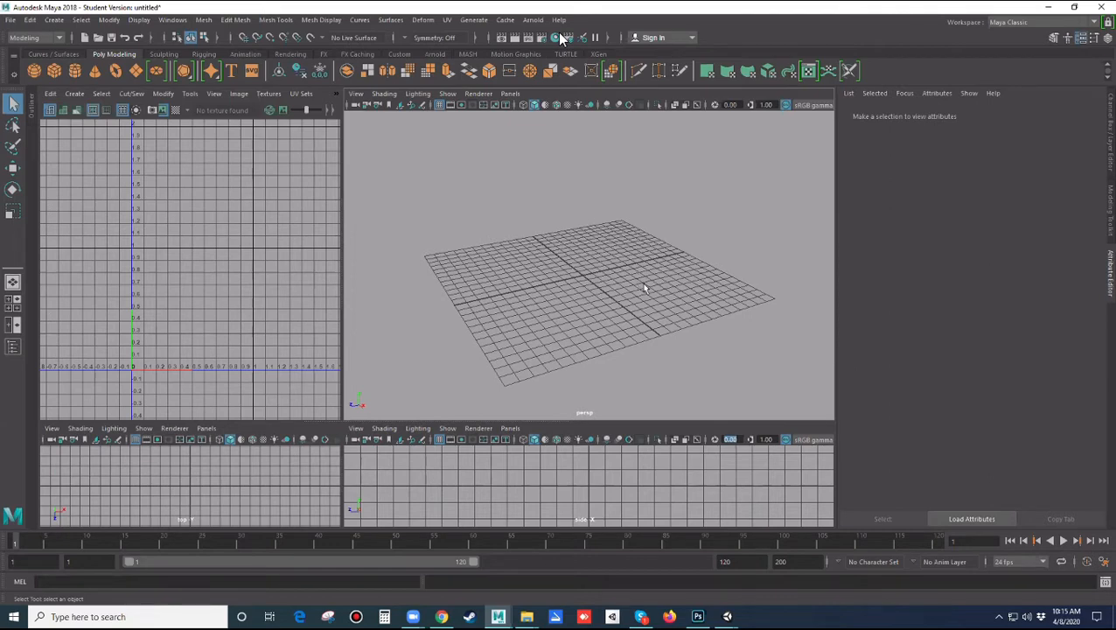
key(space)
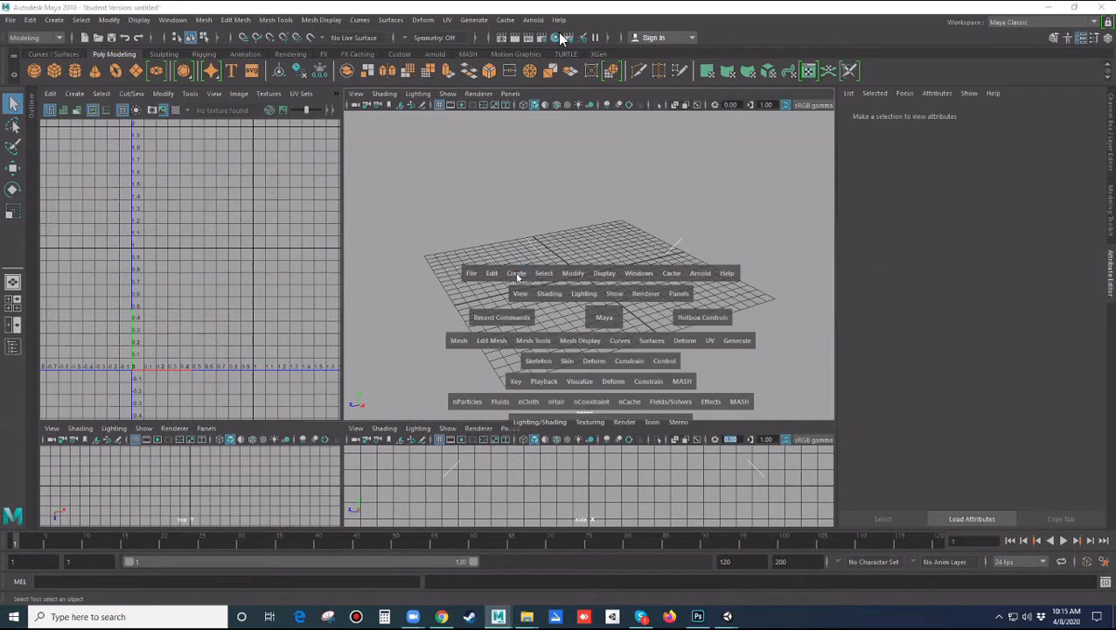
click(516, 273)
mouse_move(542, 319)
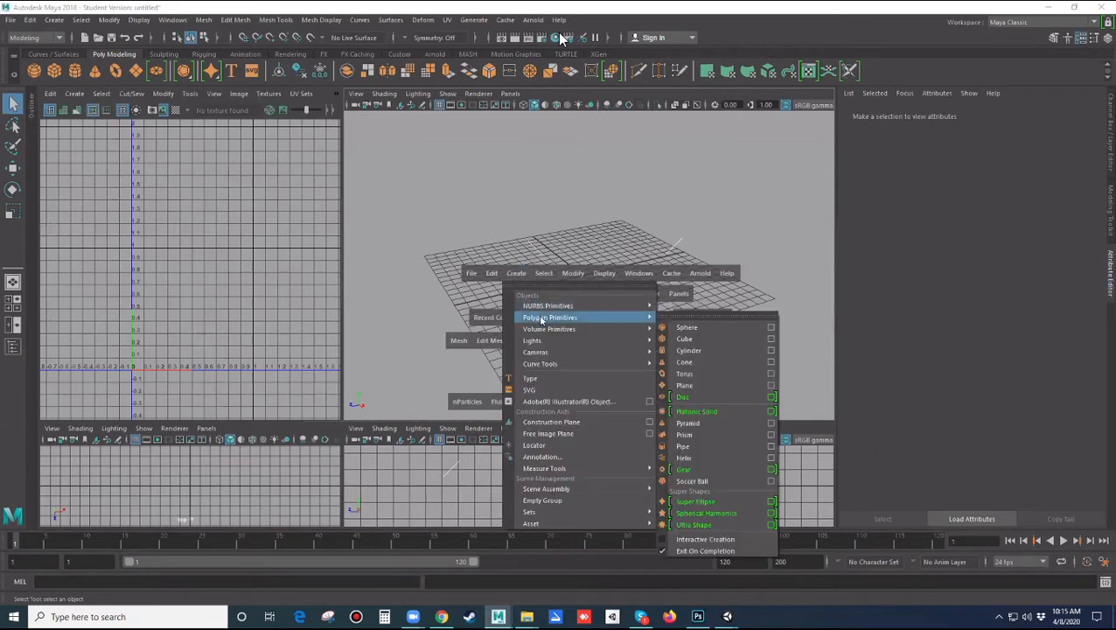
click(703, 333)
click(617, 291)
click(583, 278)
key(w)
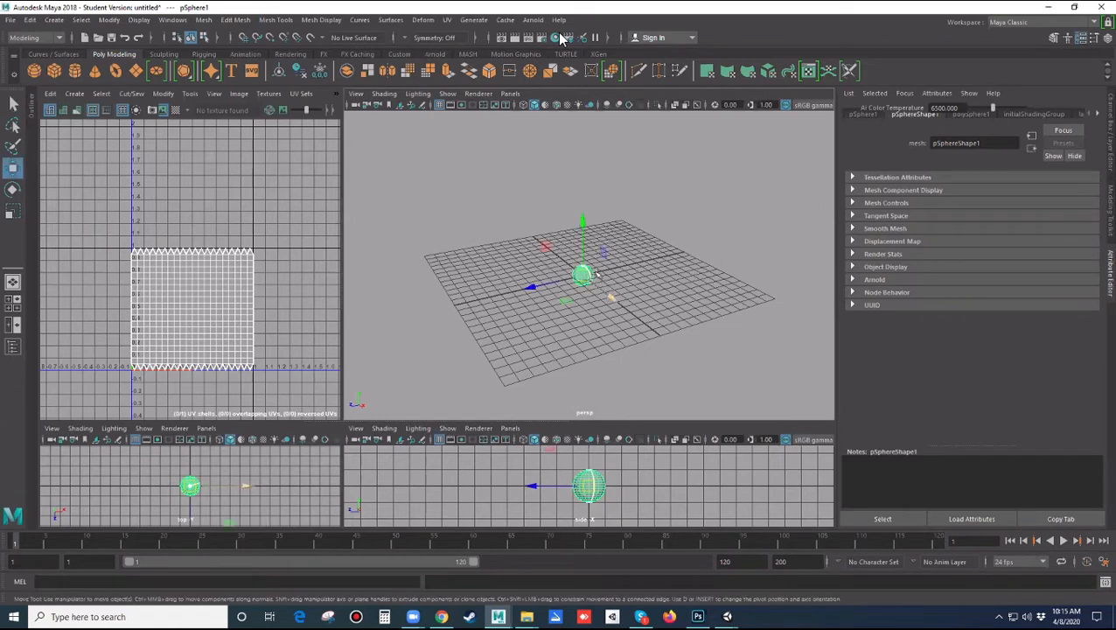
drag(581, 234, 577, 217)
Display wireframe on shaded in the perspective view, deselect the sphere and frame it closely.
click(383, 96)
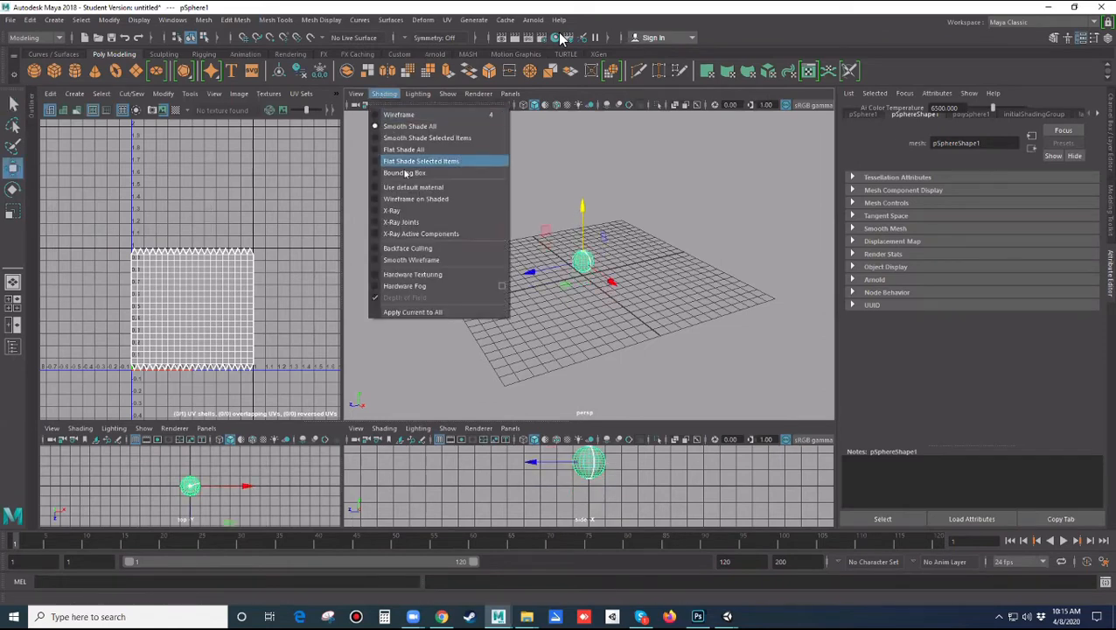
click(409, 199)
click(493, 234)
scroll(493, 235, up, 5)
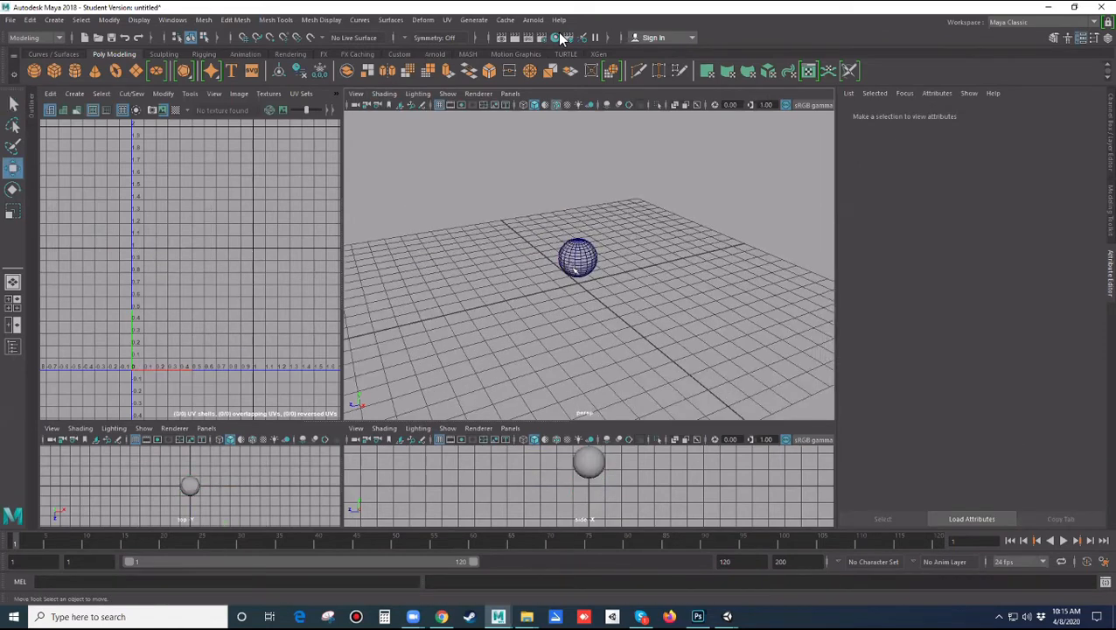
alt+drag(635, 308, 615, 234)
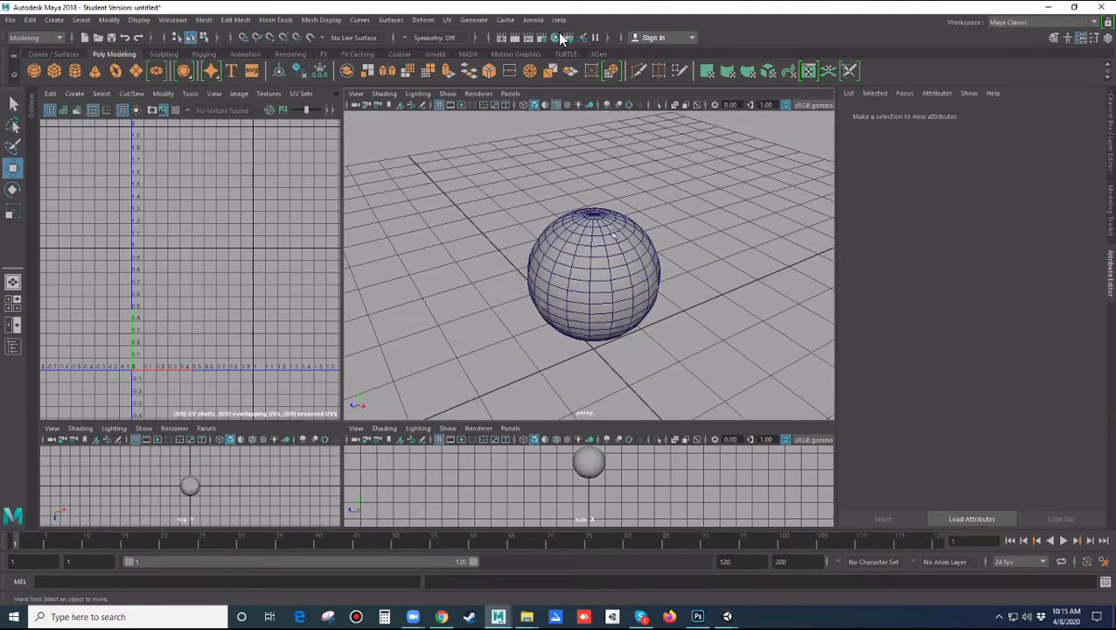
alt+drag(667, 292, 630, 282)
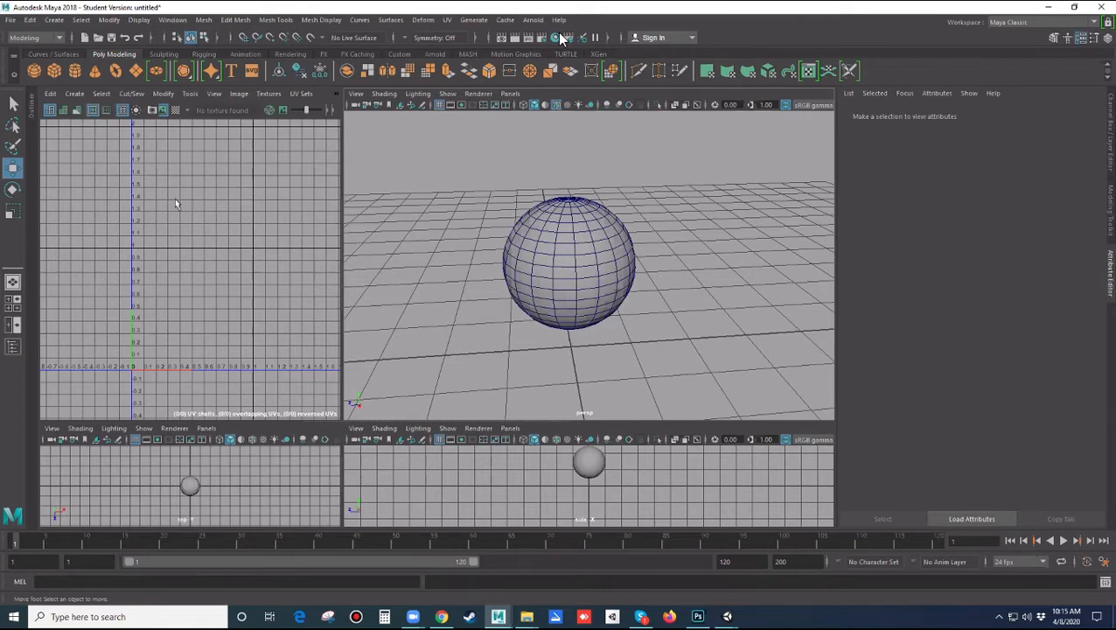
Select the sphere and examine its UV layout within the 0 to 1 space of the UV Editor.
click(576, 295)
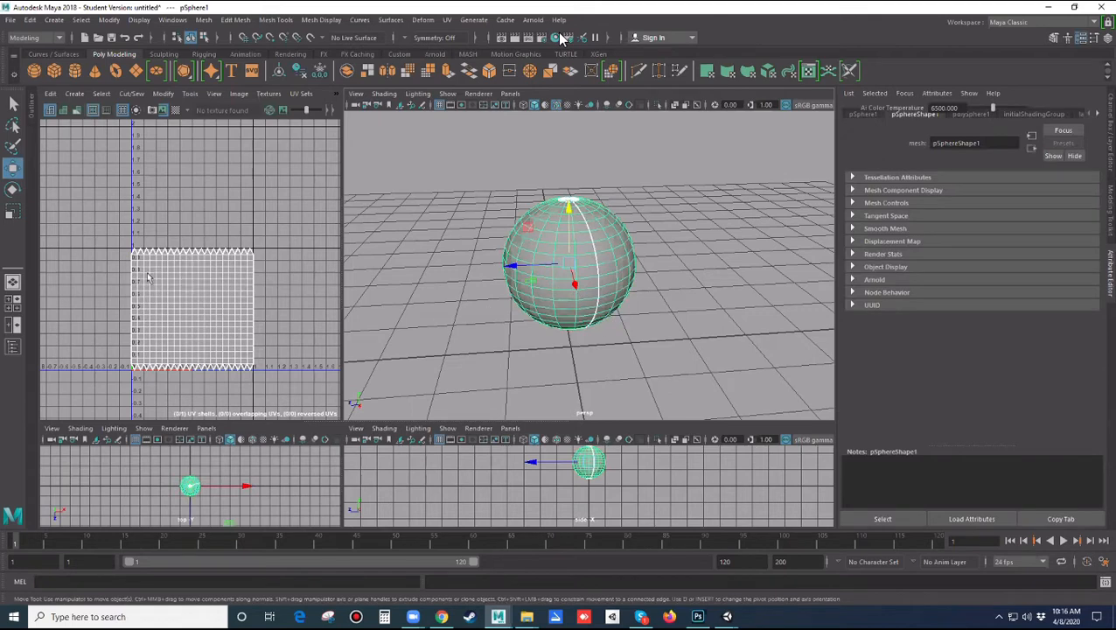
scroll(250, 296, up, 5)
alt+middle_drag(250, 296, 310, 257)
scroll(310, 257, down, 4)
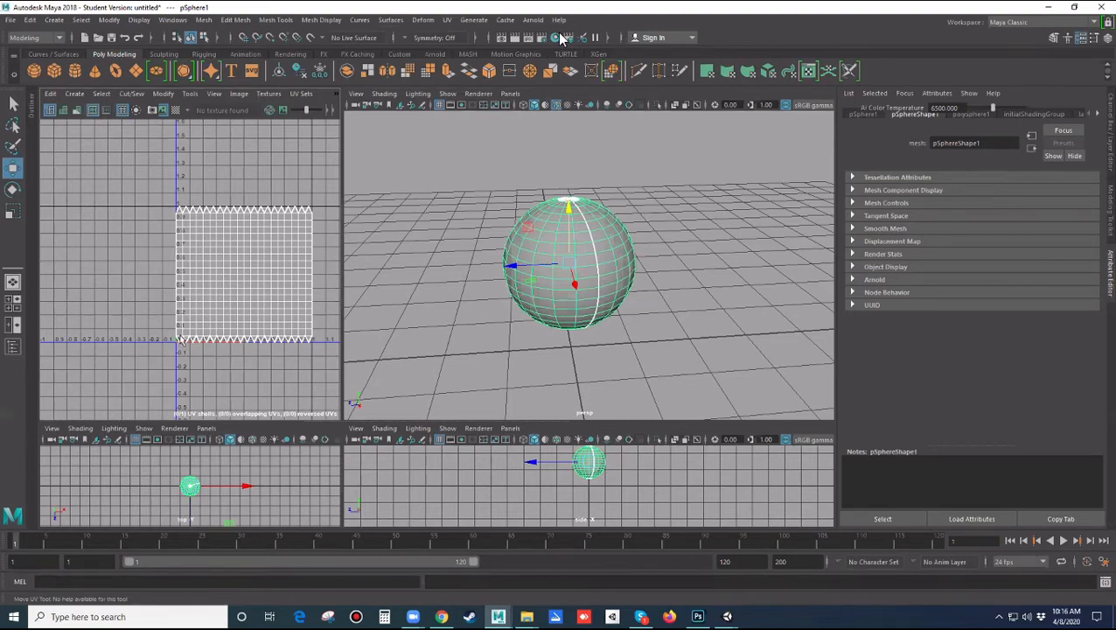
scroll(277, 342, down, 6)
scroll(273, 340, up, 6)
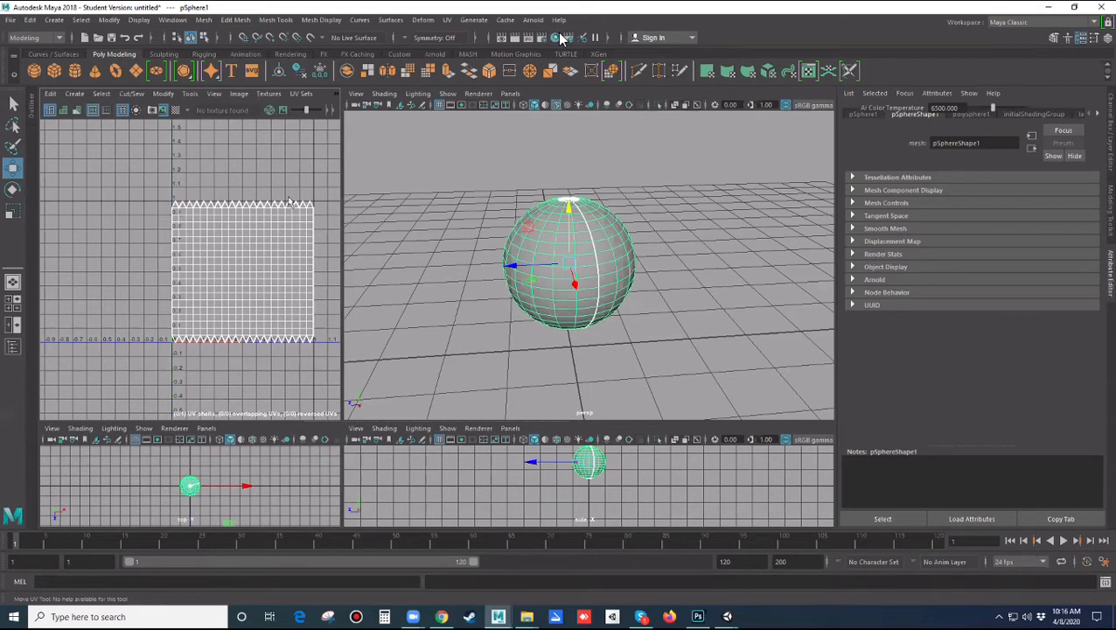
scroll(289, 310, down, 2)
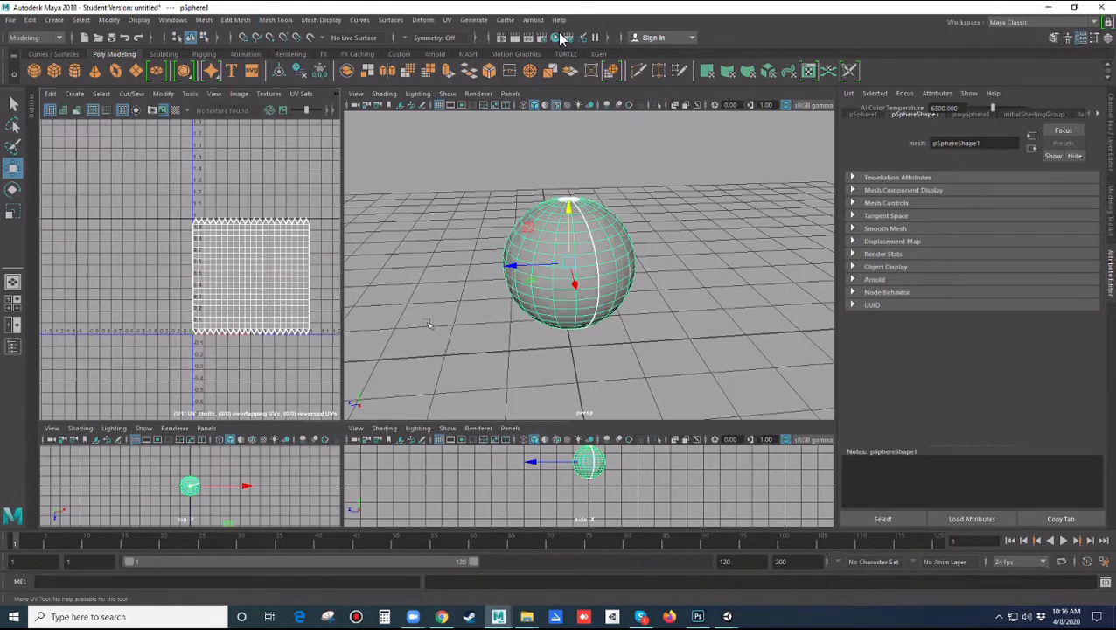
click(463, 302)
click(530, 292)
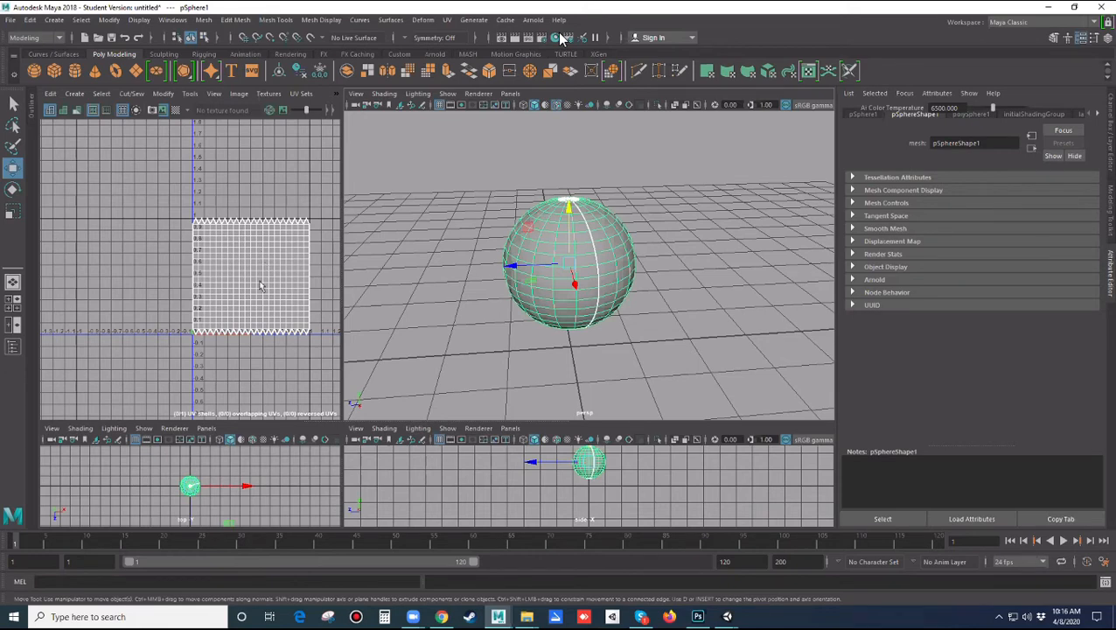
scroll(259, 280, up, 2)
alt+middle_drag(259, 280, 213, 288)
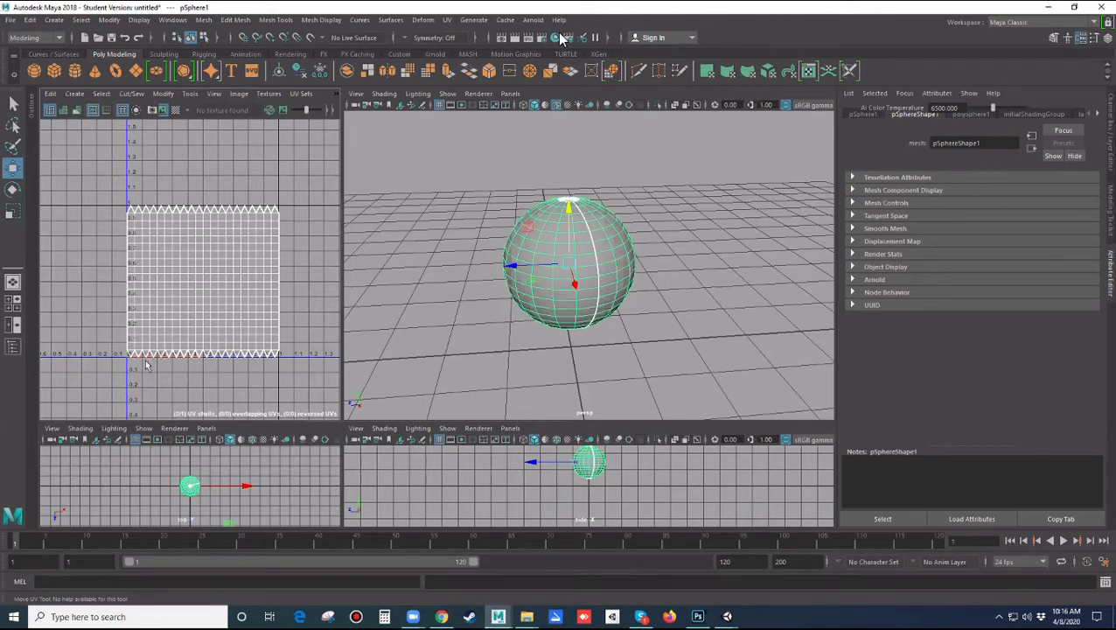
scroll(146, 365, up, 1)
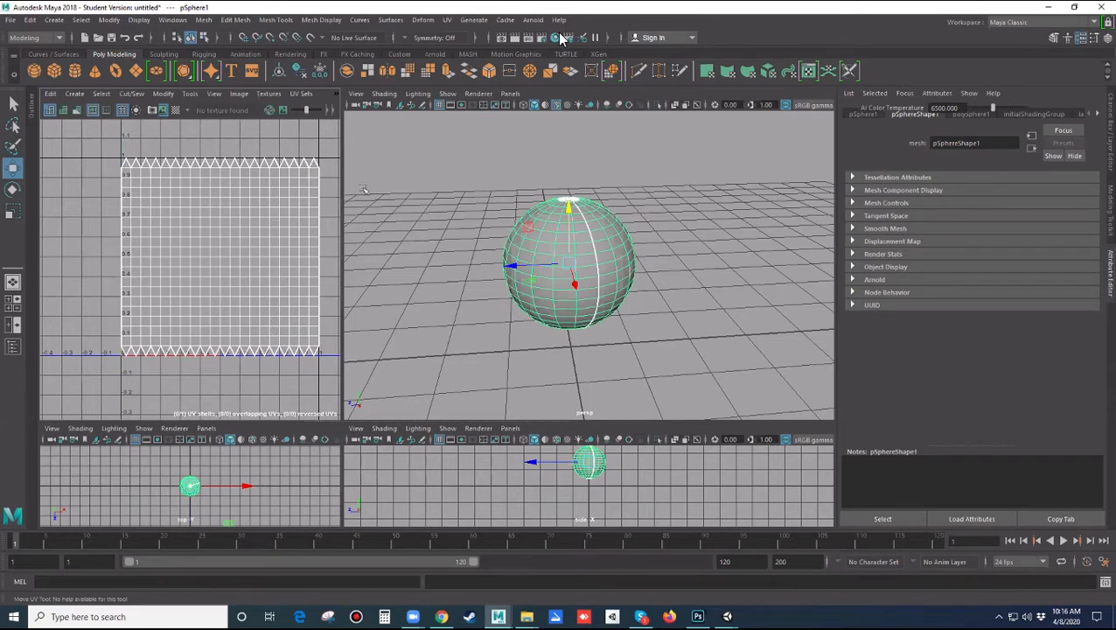
click(511, 94)
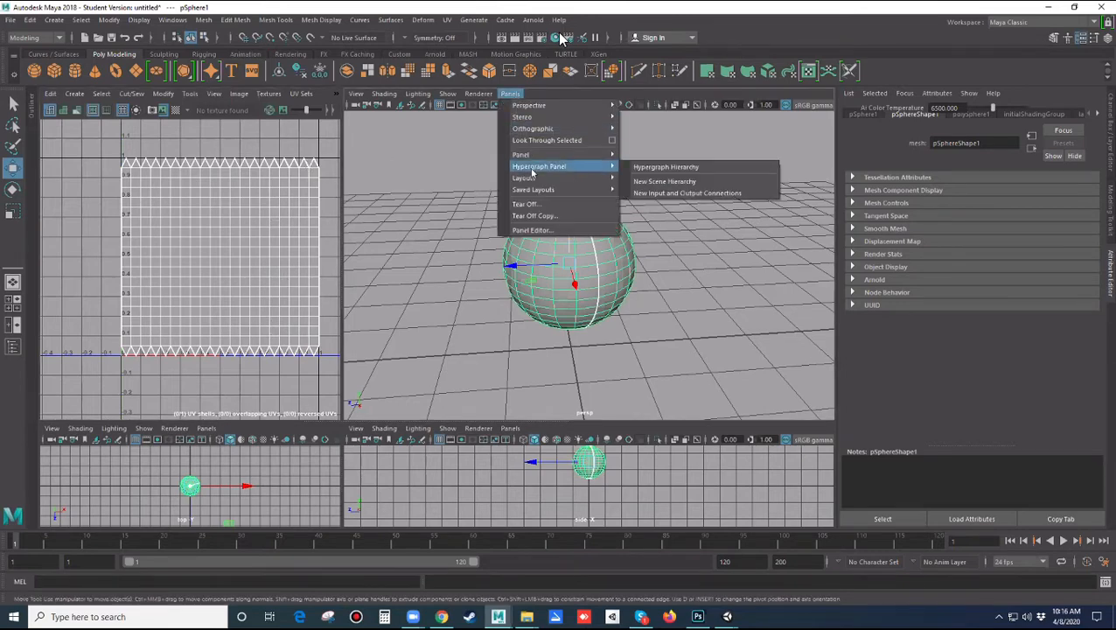
mouse_move(525, 154)
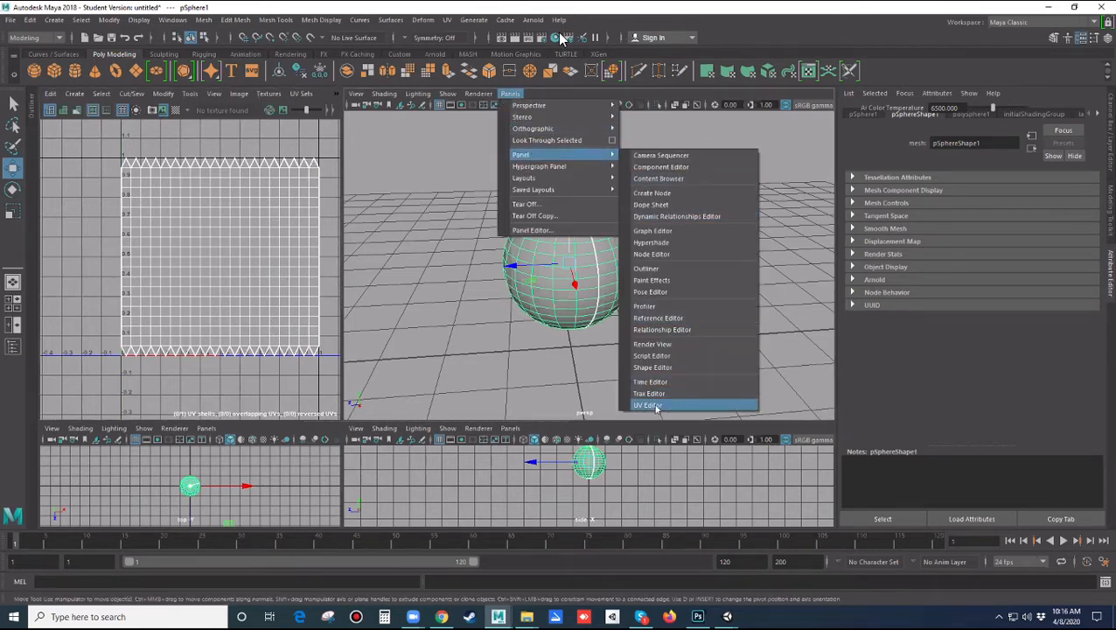
click(449, 342)
click(440, 338)
click(260, 166)
click(540, 279)
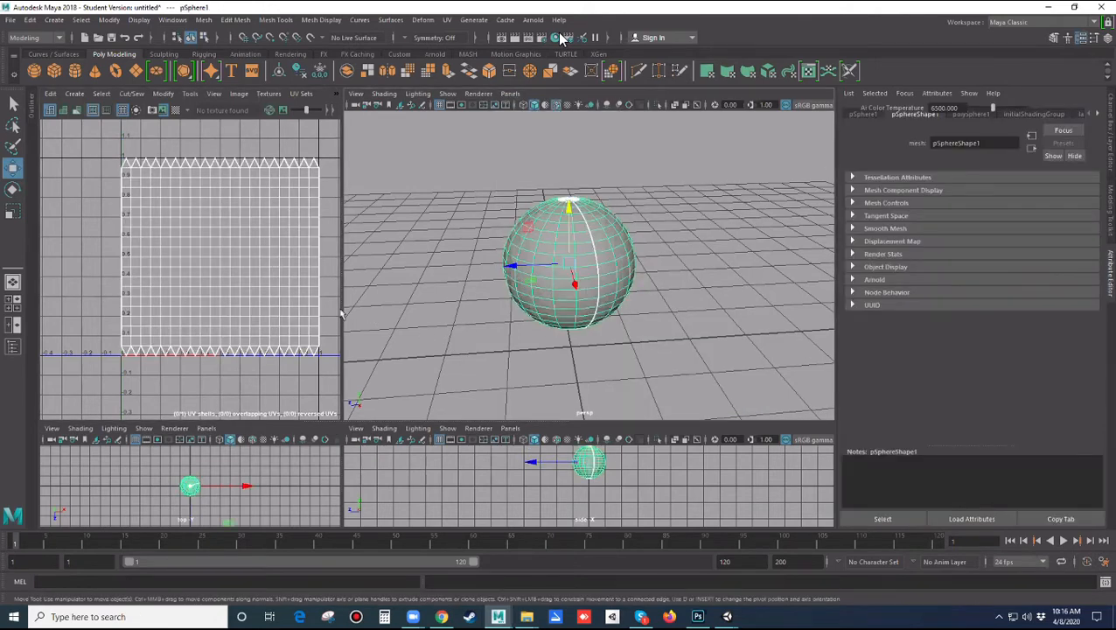
Hide the grid in the perspective view and show it again.
scroll(579, 340, down, 4)
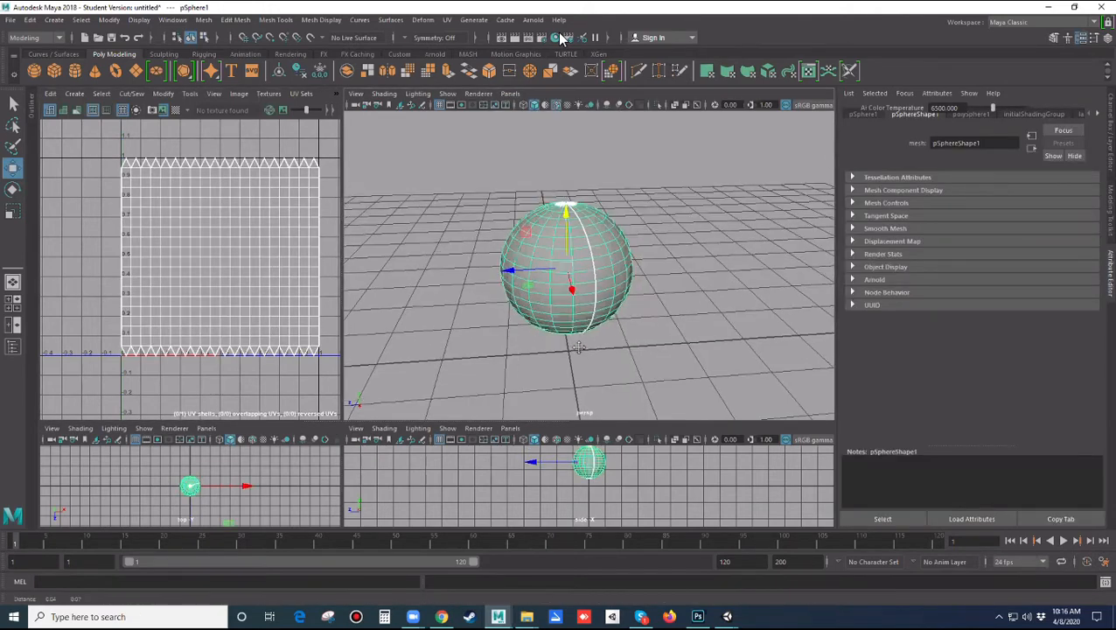
alt+middle_drag(628, 341, 581, 337)
alt+drag(581, 338, 591, 331)
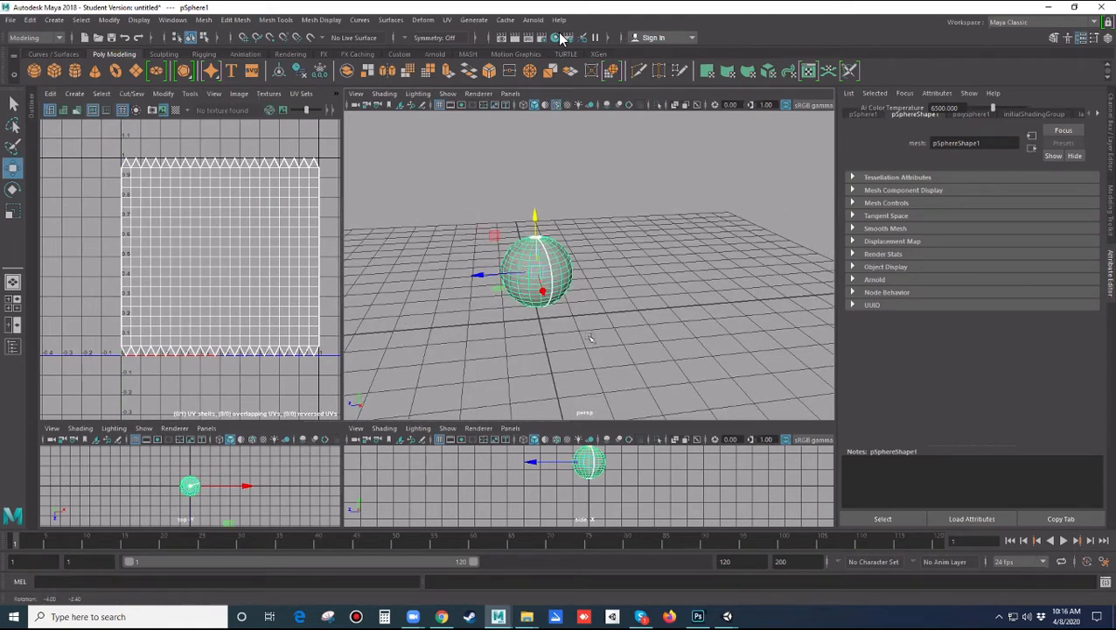
click(439, 104)
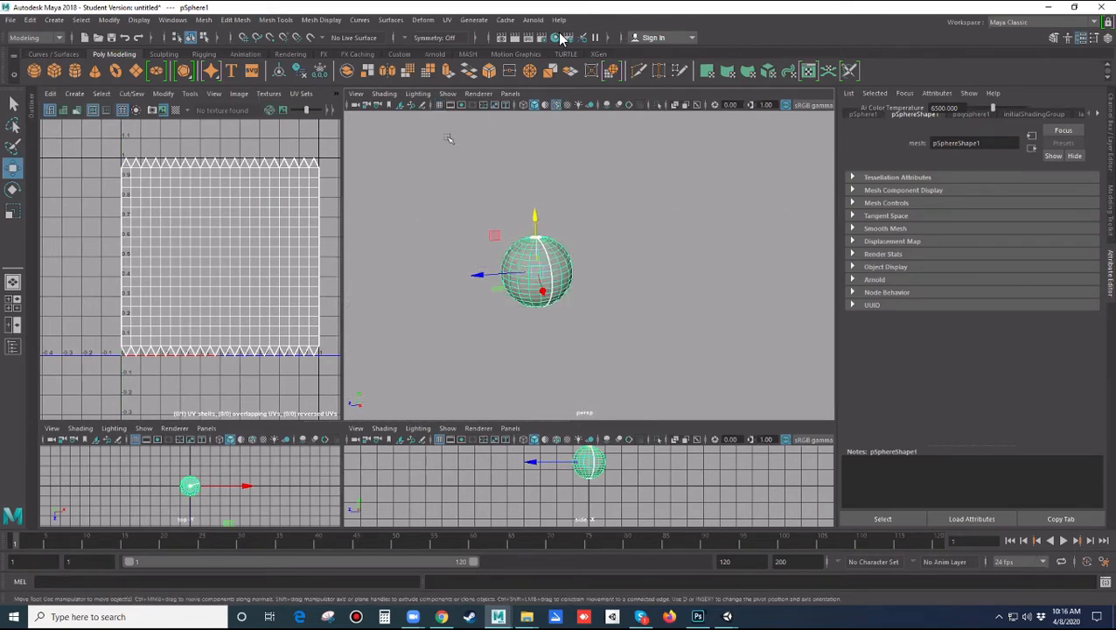
click(439, 105)
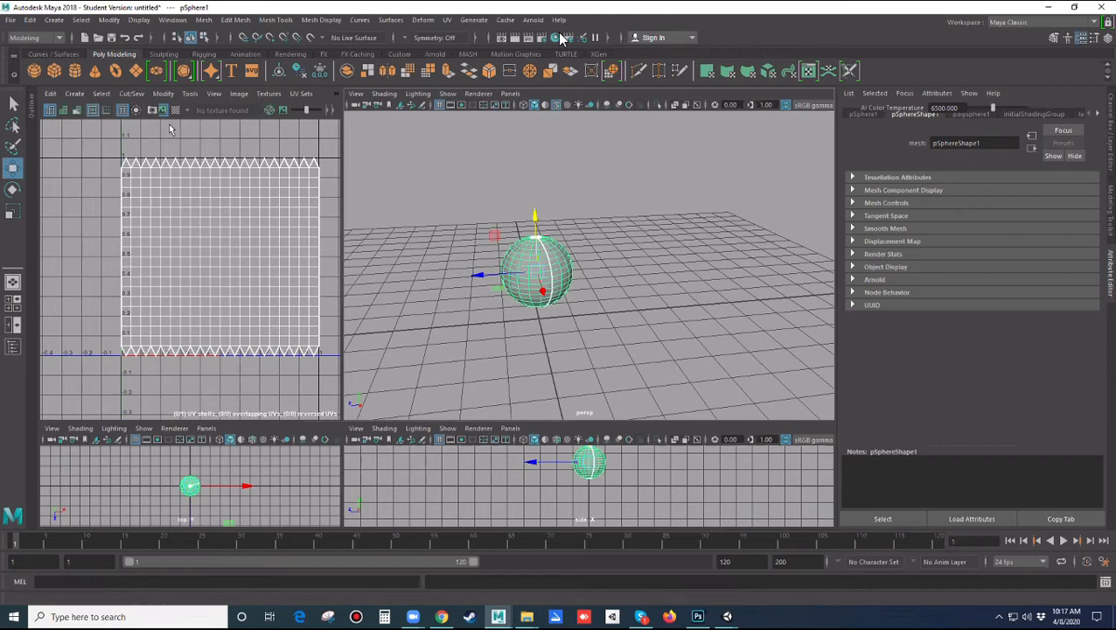
Deselect and reselect the sphere to check how its UVs display in the UV Editor.
click(510, 243)
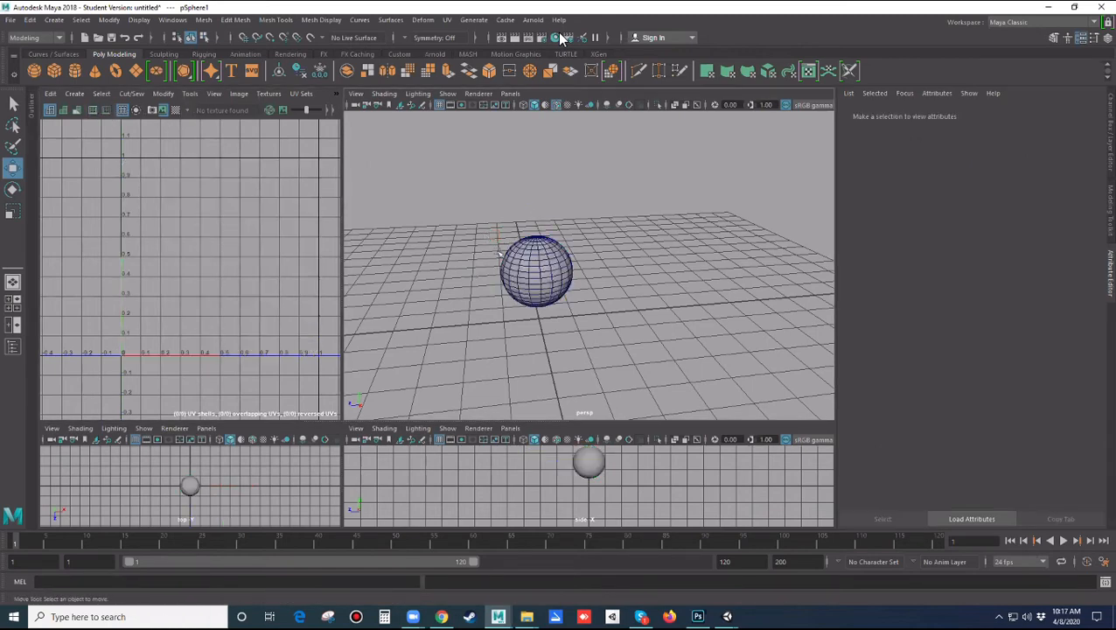
click(552, 292)
alt+drag(629, 333, 388, 250)
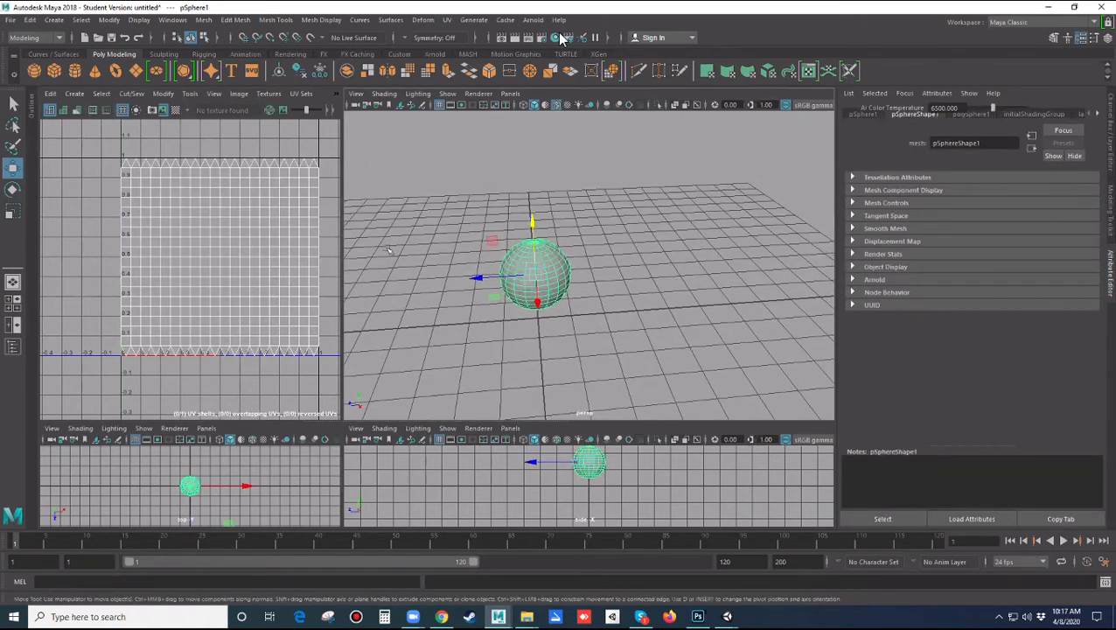
Create a polygon cube and move it along one axis so it sits apart from the sphere.
click(657, 346)
alt+drag(638, 342, 638, 344)
key(space)
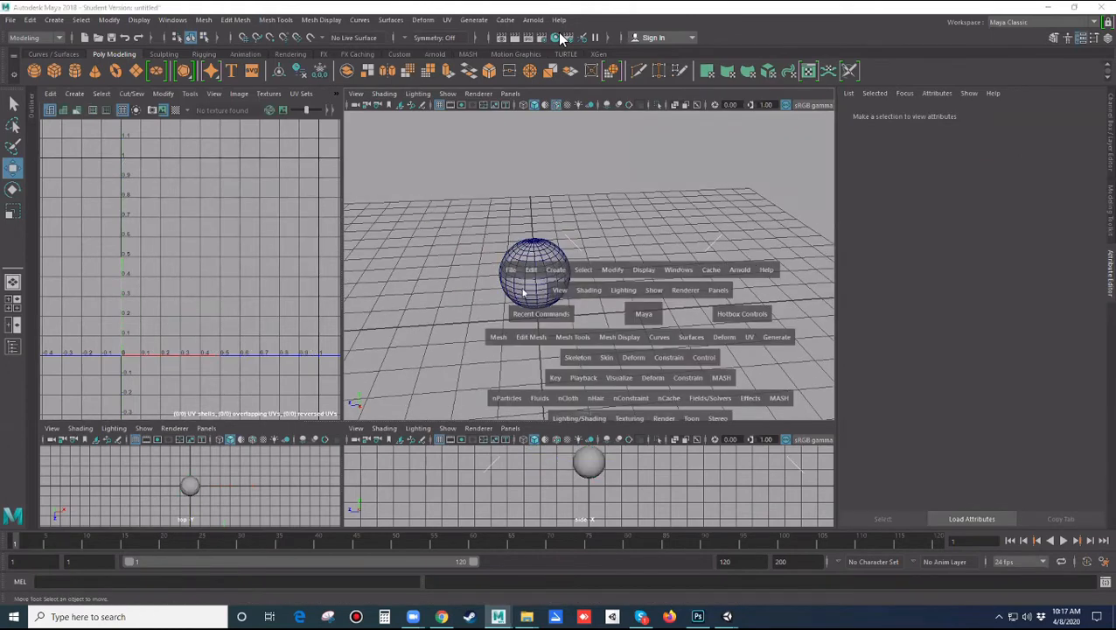
drag(552, 278, 748, 337)
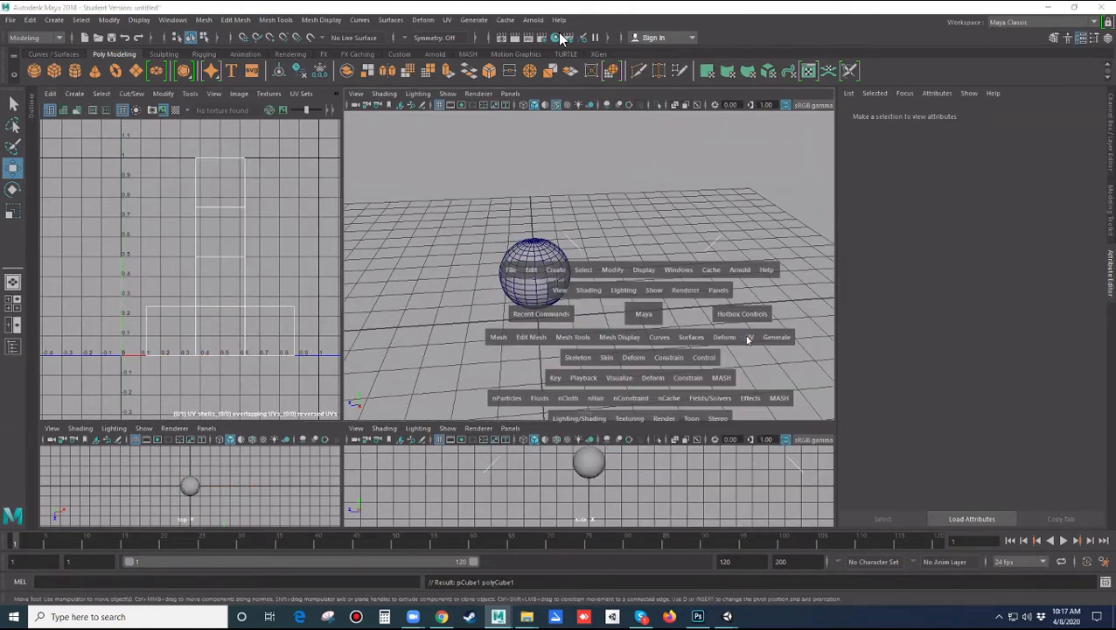
drag(505, 319, 617, 313)
Deselect and reselect the cube to examine its default UV layout in the UV Editor.
click(682, 313)
click(655, 312)
click(577, 340)
click(649, 320)
click(584, 341)
click(650, 322)
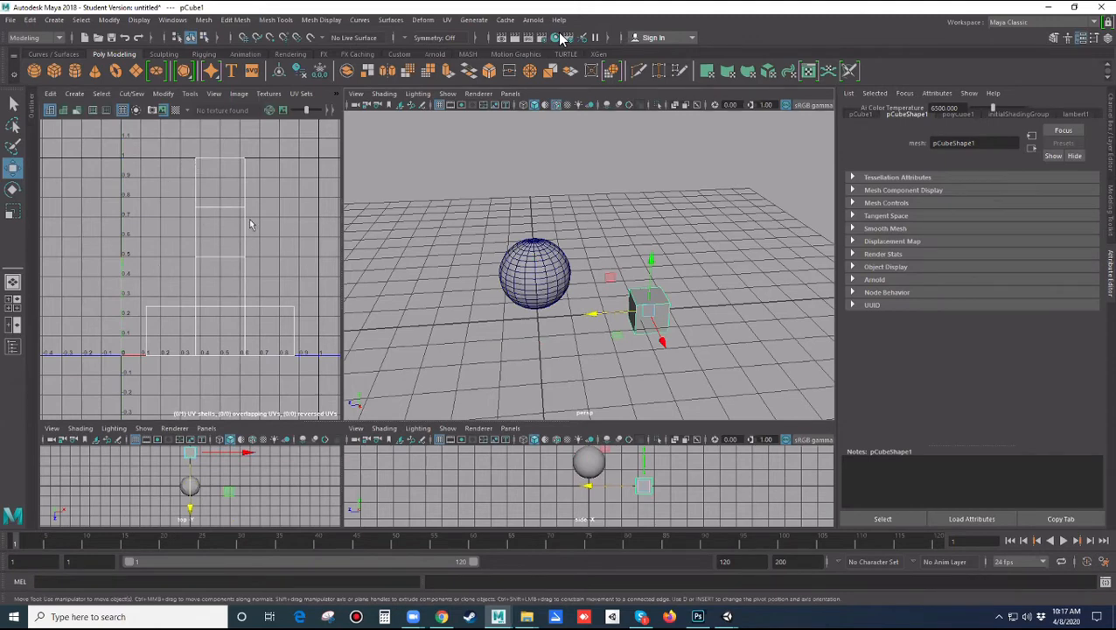
click(556, 368)
key(space)
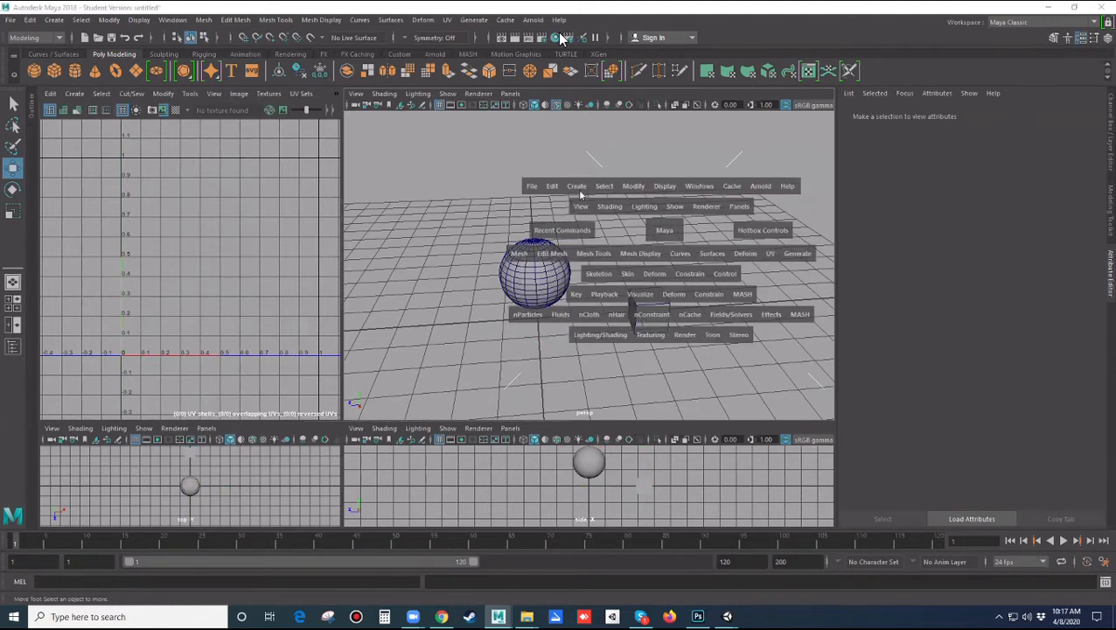
click(580, 190)
click(555, 213)
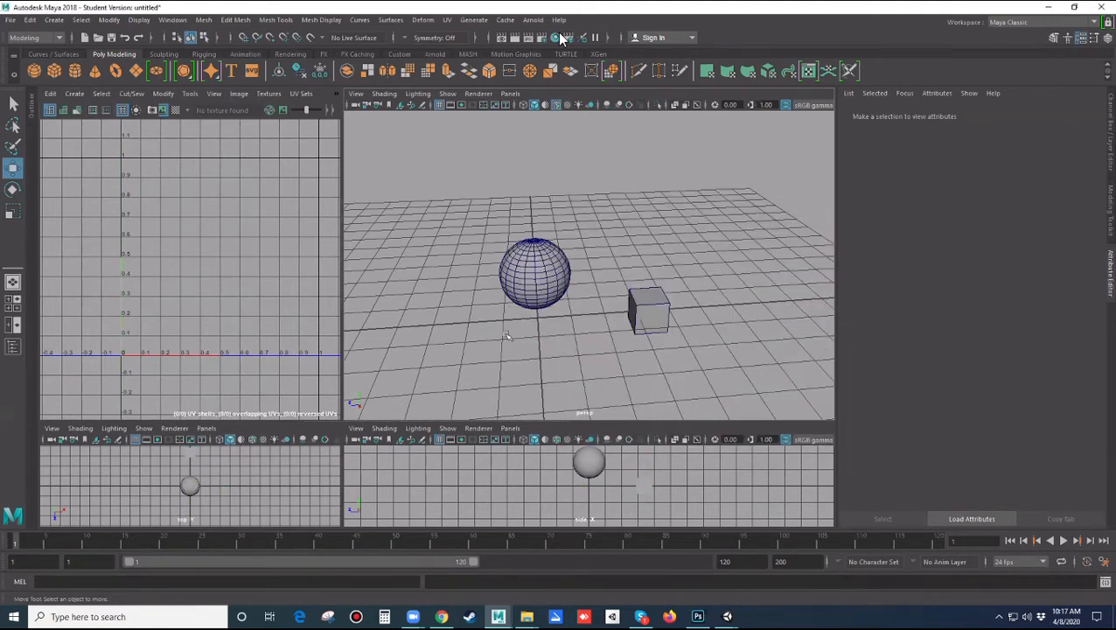
click(368, 613)
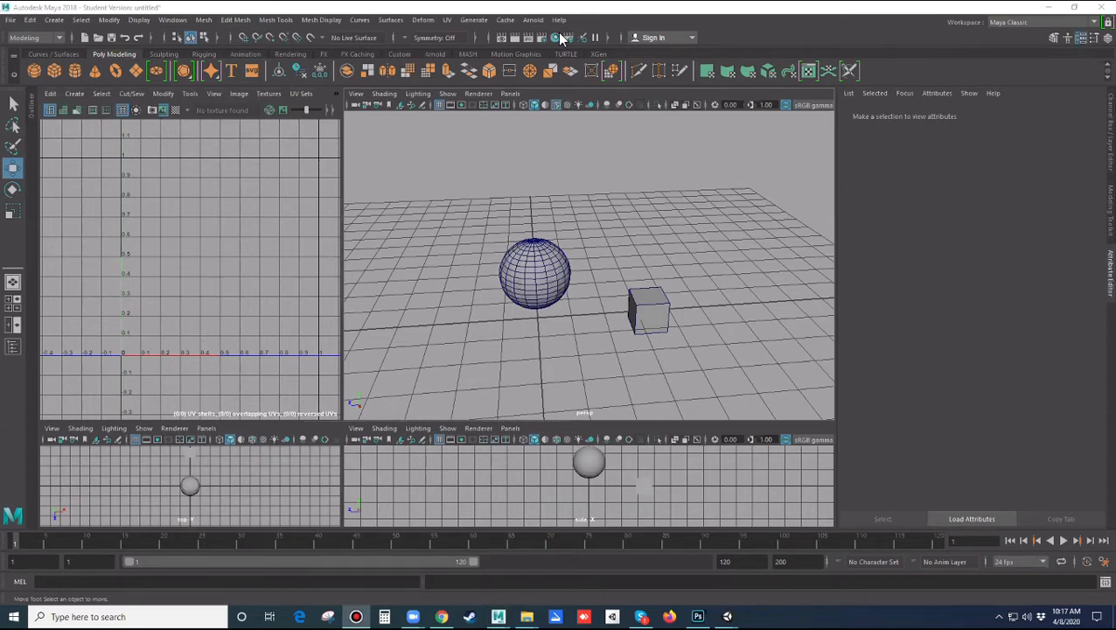
Restore the standard four-view layout and enlarge the perspective view relative to the other views.
click(13, 302)
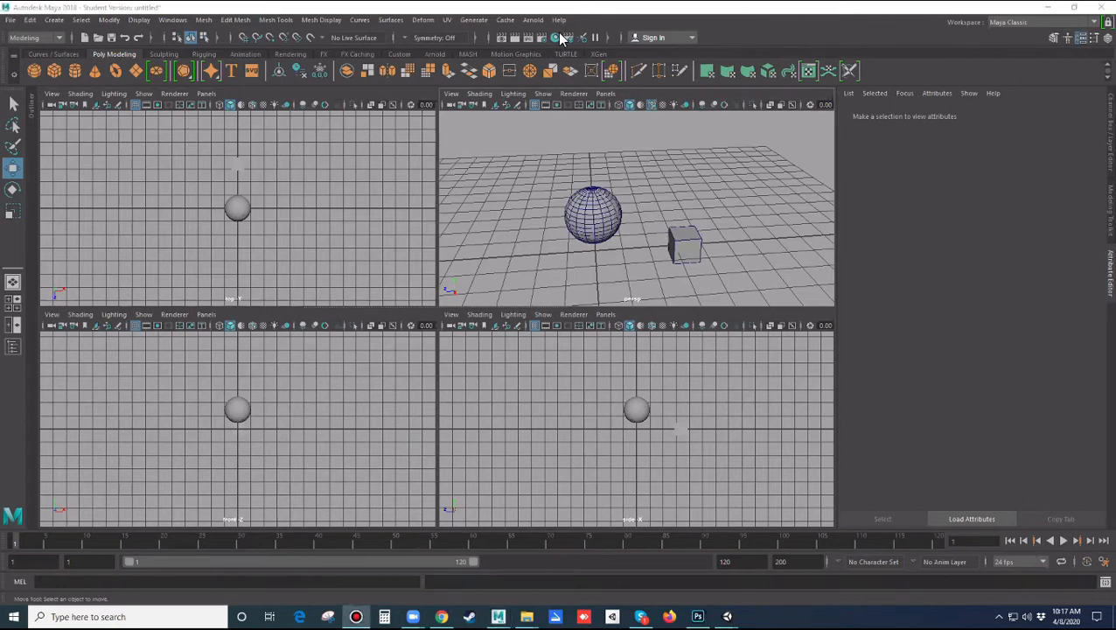
drag(502, 309, 505, 403)
drag(438, 352, 352, 361)
drag(398, 404, 389, 427)
alt+middle_drag(481, 381, 471, 379)
alt+drag(528, 361, 531, 188)
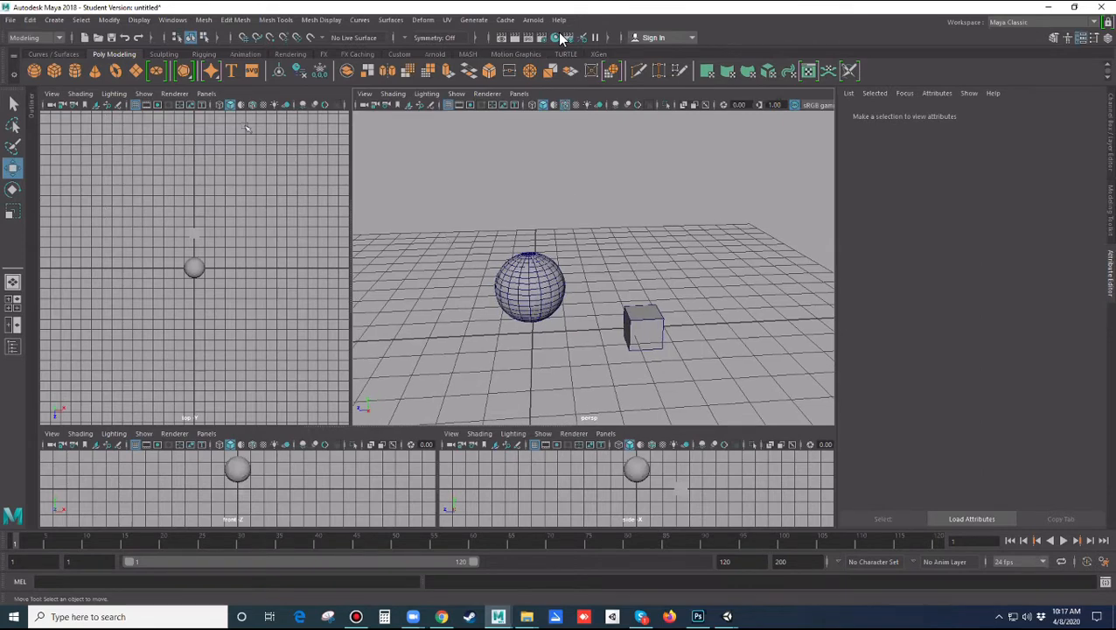
Replace the top view with the UV Editor and frame the sphere and cube in the perspective view.
click(206, 93)
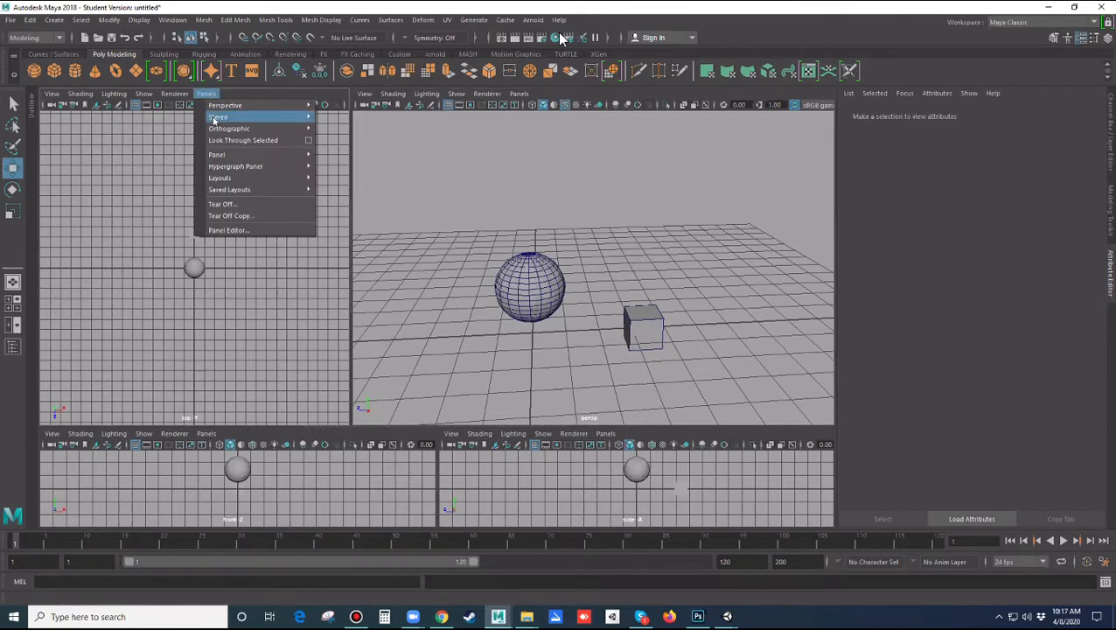
mouse_move(219, 155)
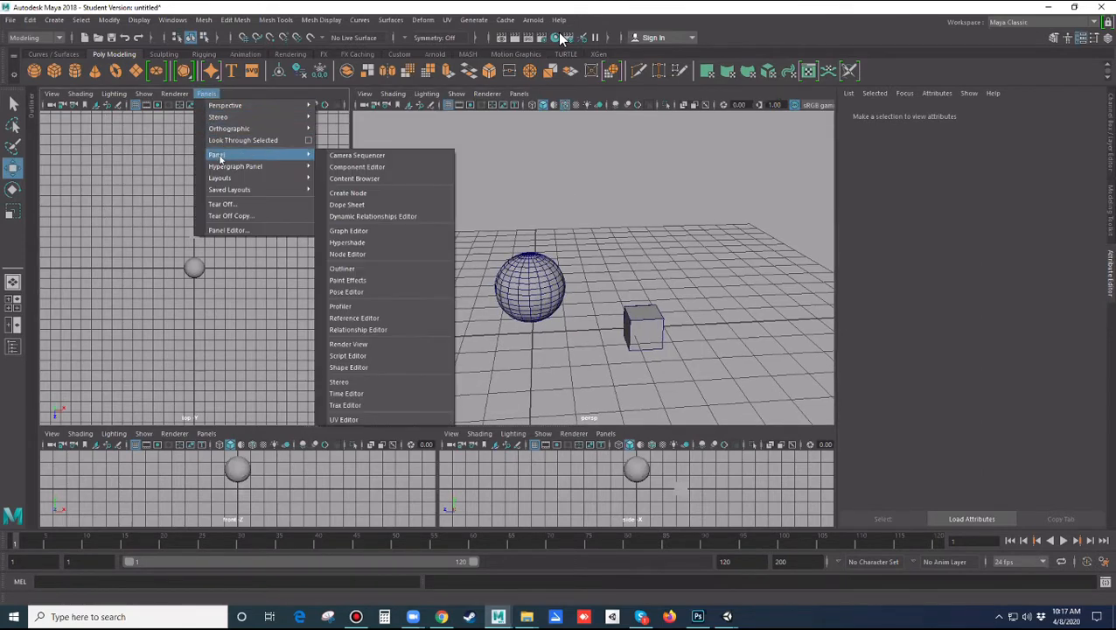
click(343, 420)
scroll(487, 377, up, 2)
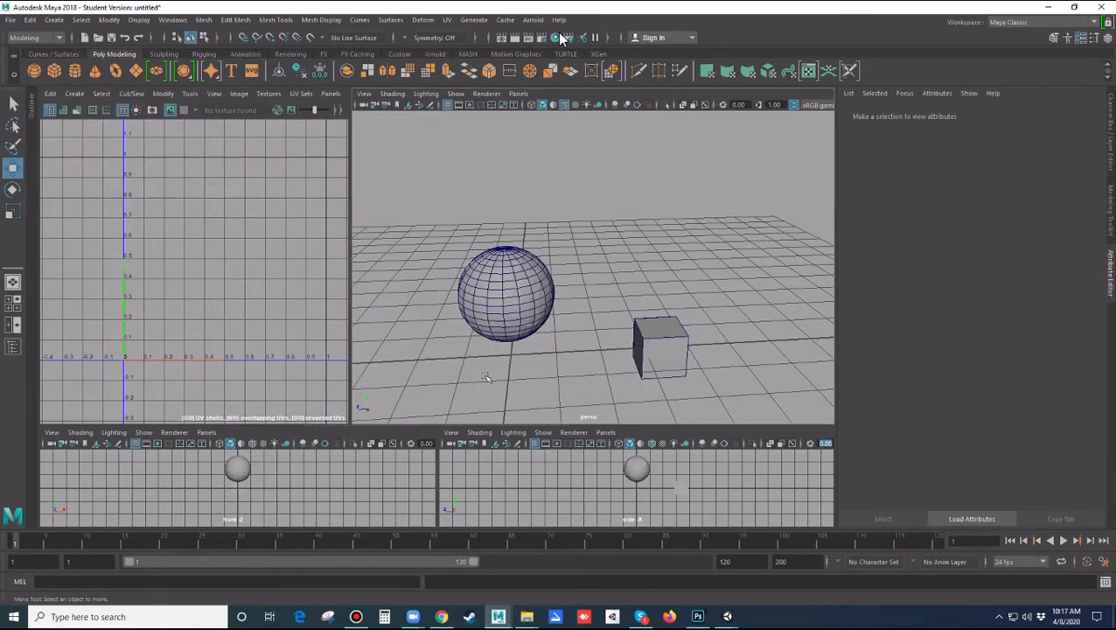
alt+middle_drag(486, 377, 536, 374)
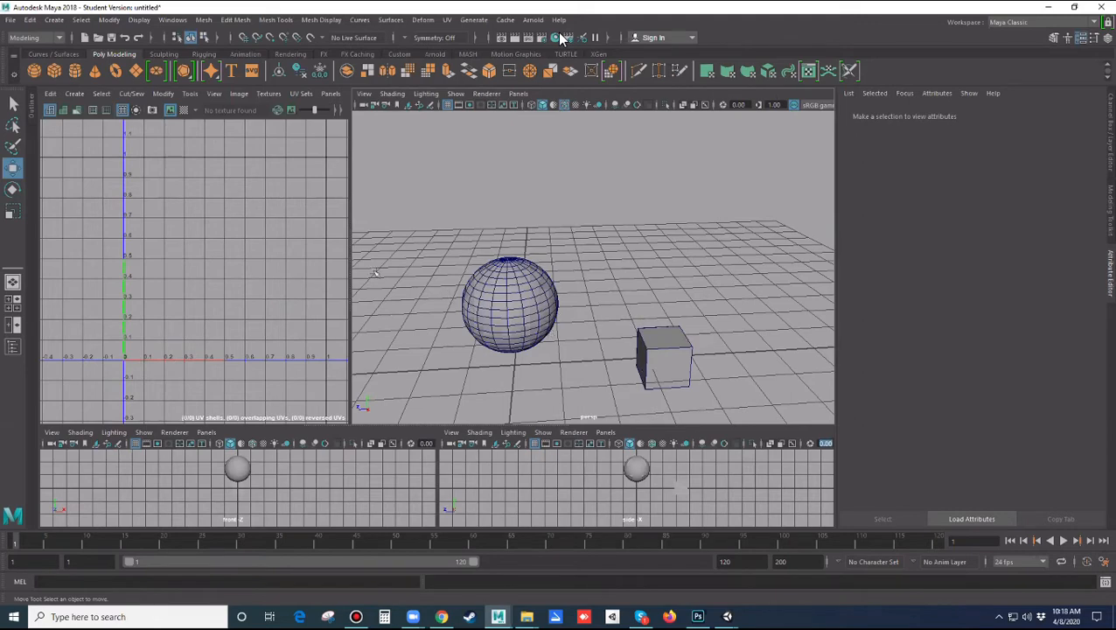
Select the sphere and the cube in turn to compare their UV layouts, and clear the selection.
click(524, 322)
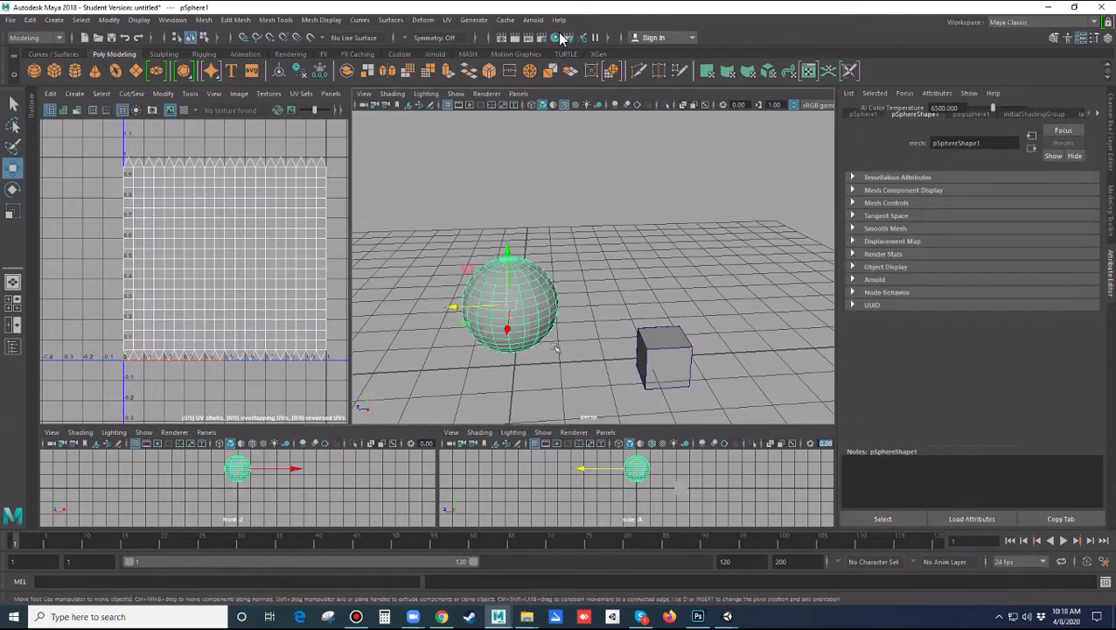
click(686, 367)
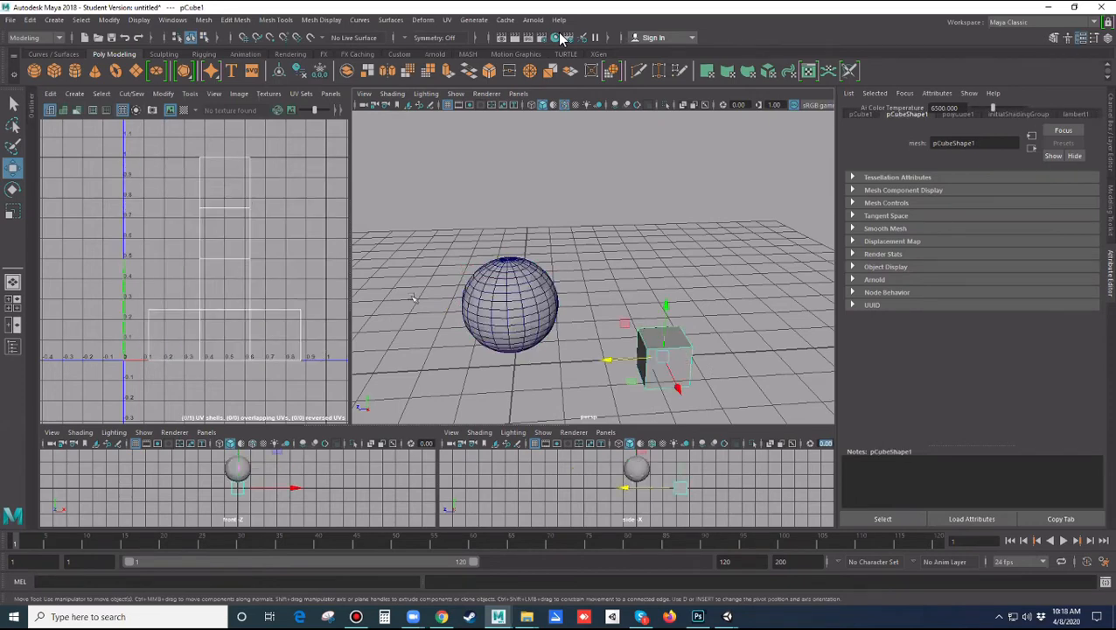
click(687, 300)
Create a polygon cylinder and move it across the grid to a spot behind the sphere.
alt+drag(688, 300, 655, 341)
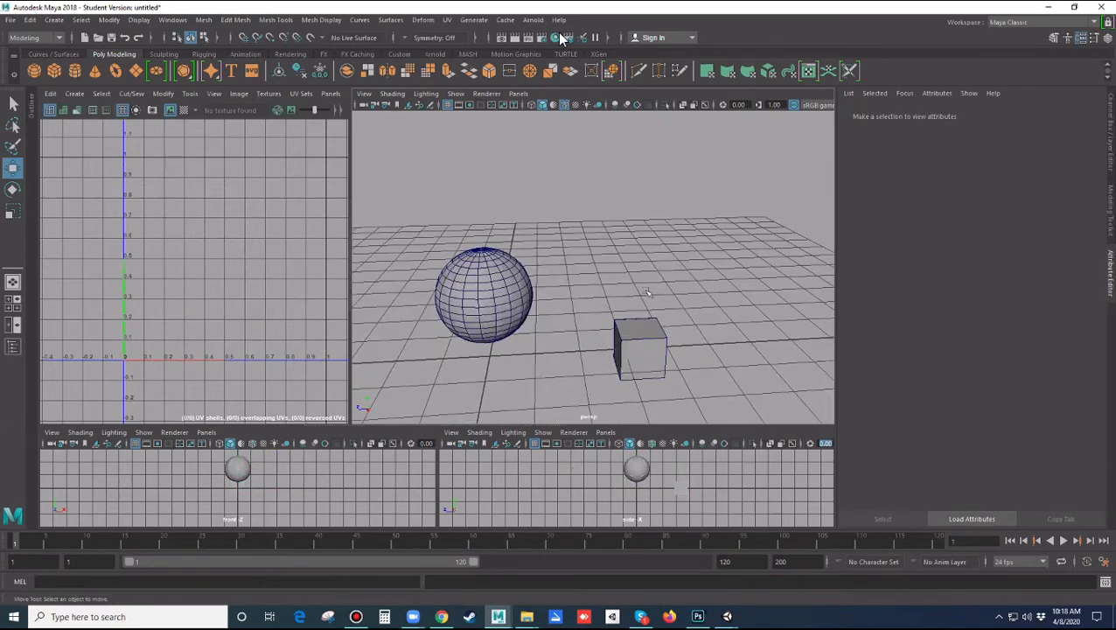
key(space)
click(549, 224)
mouse_move(595, 267)
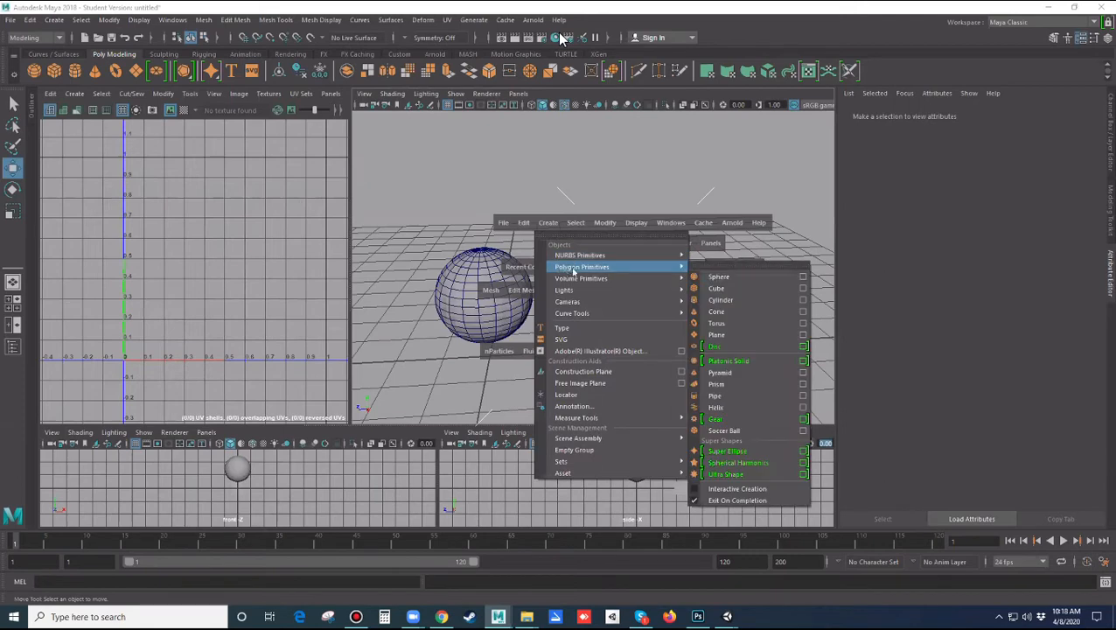
click(730, 300)
drag(453, 359, 590, 268)
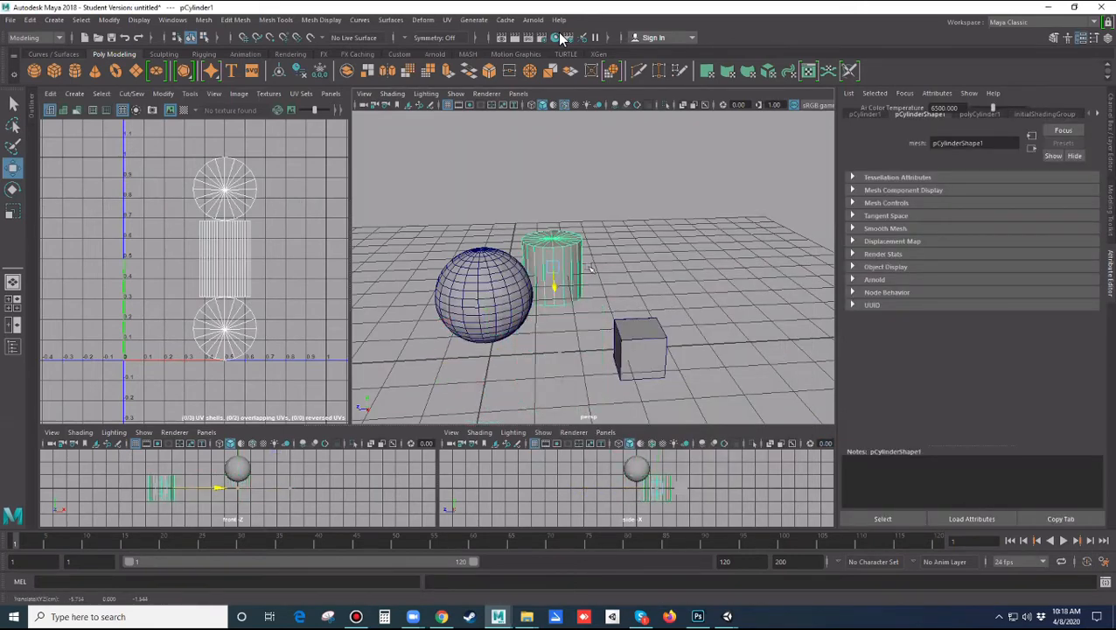
Select the sphere, cube and cylinder together to view their UVs in one space, and deselect them.
drag(407, 166, 723, 415)
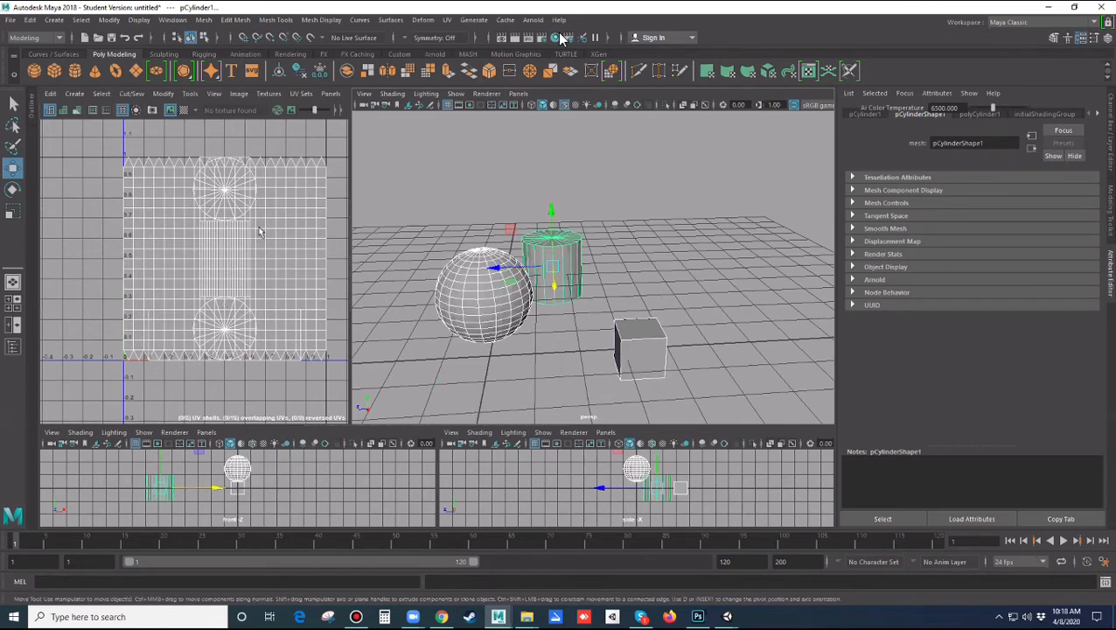
click(573, 390)
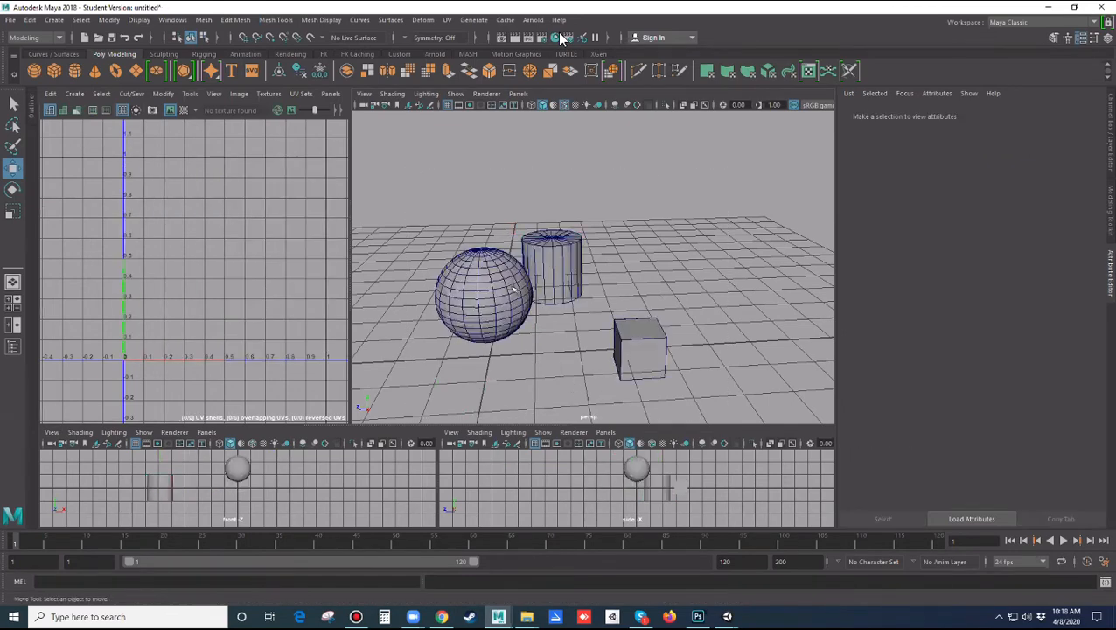
Extrude one side face of the cube outward.
click(623, 339)
alt+drag(715, 357, 627, 335)
right_drag(623, 294, 620, 315)
click(630, 345)
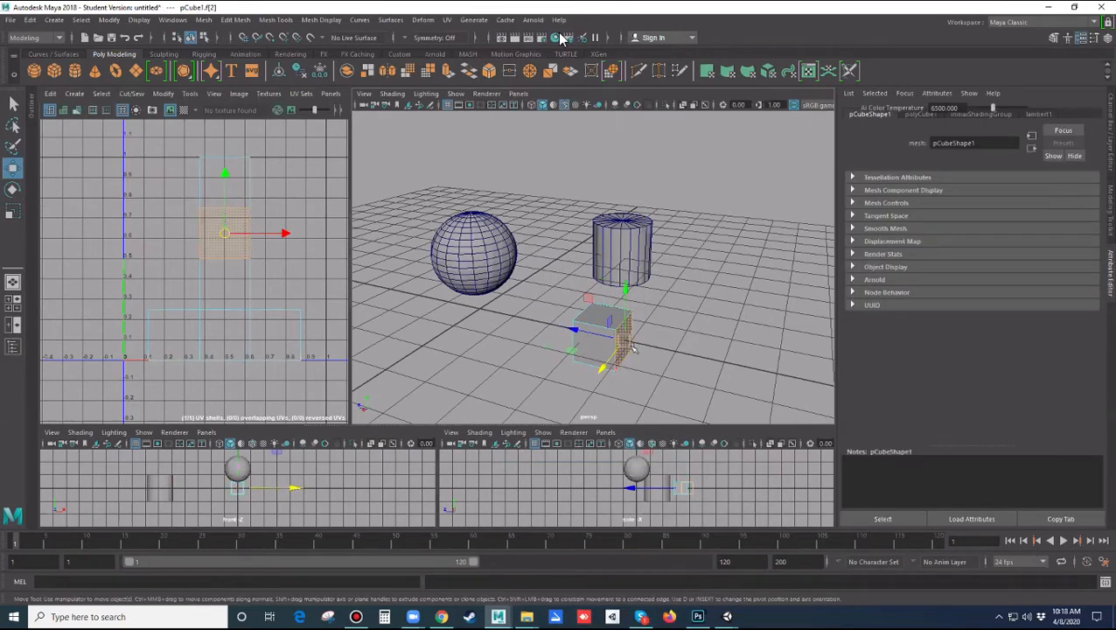
key(ctrl+e)
drag(651, 349, 750, 372)
Extrude a second side face of the cube into a long block, giving an L shape, and return to object mode.
alt+drag(717, 306, 560, 343)
click(580, 322)
key(ctrl+e)
click(602, 346)
right_click(567, 283)
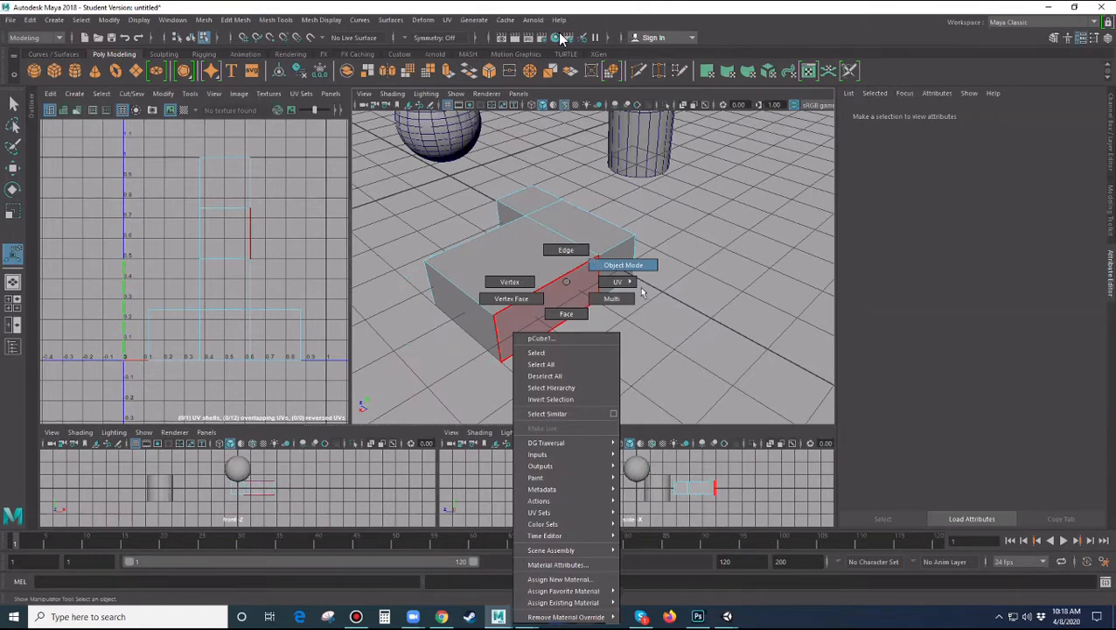
click(604, 267)
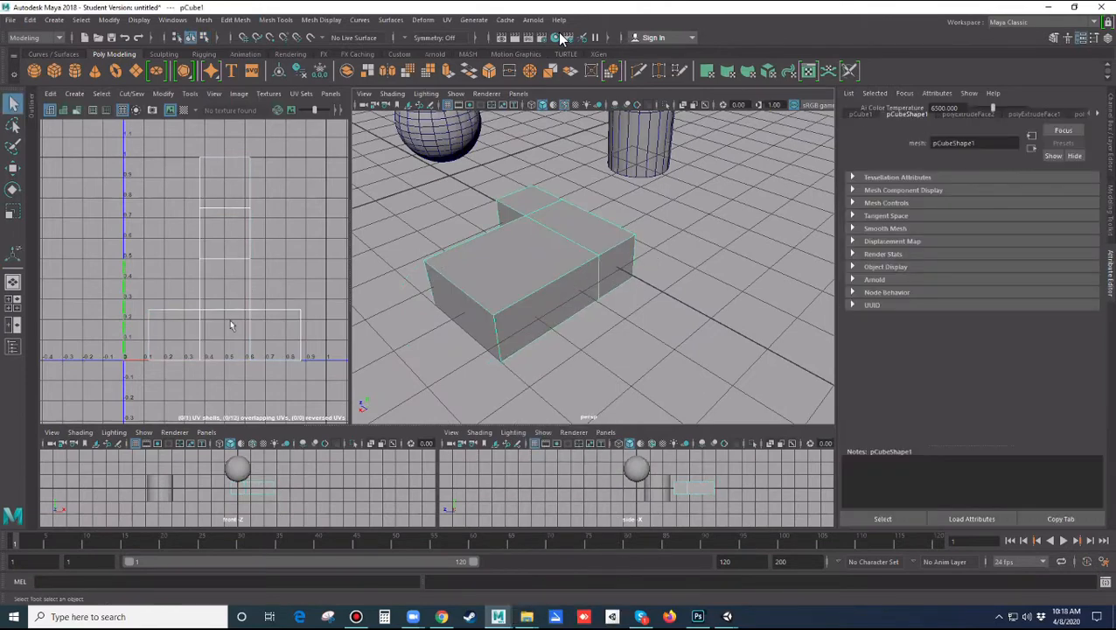
Select the top face of the long extruded block to check where its UVs lie.
right_click(519, 282)
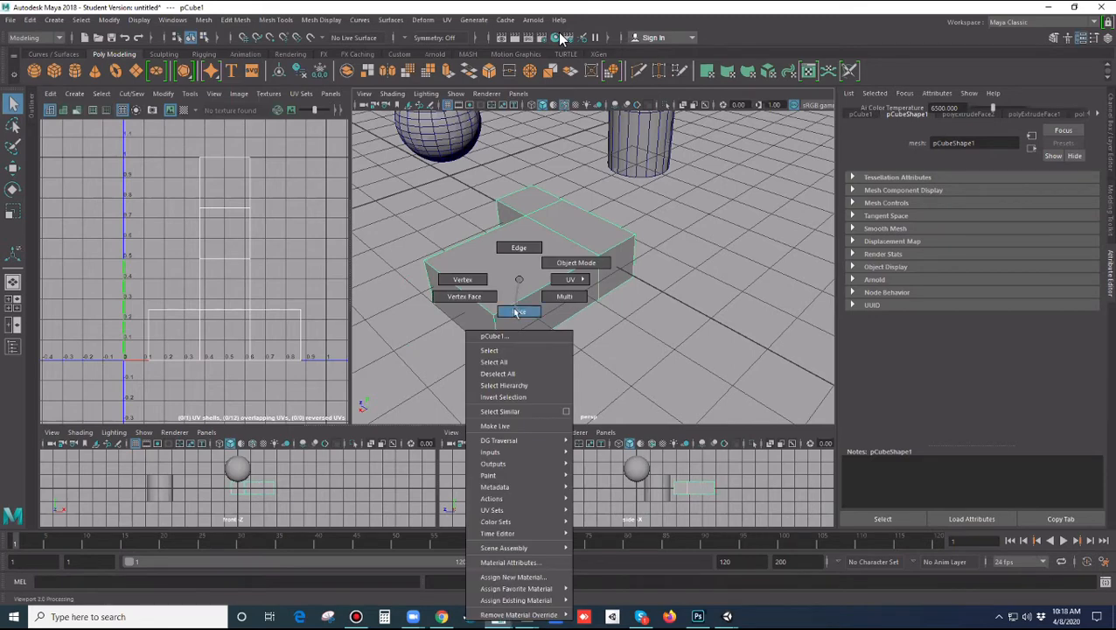
click(519, 312)
click(527, 279)
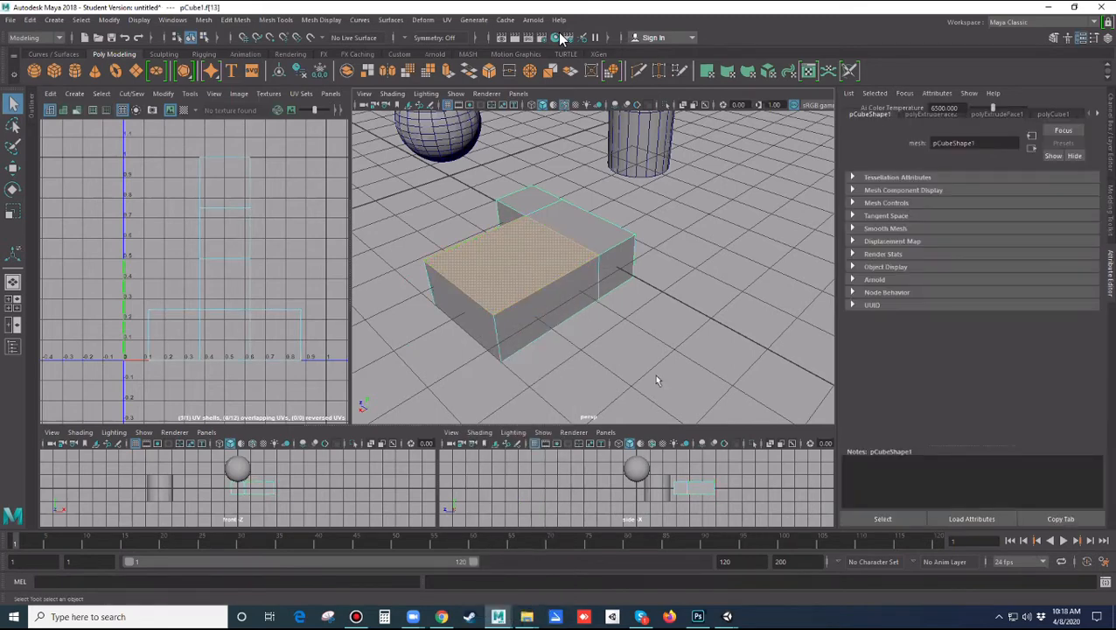
Select the long top edge of the extruded block in edge mode and examine where it lies in the UV Editor.
right_click(539, 285)
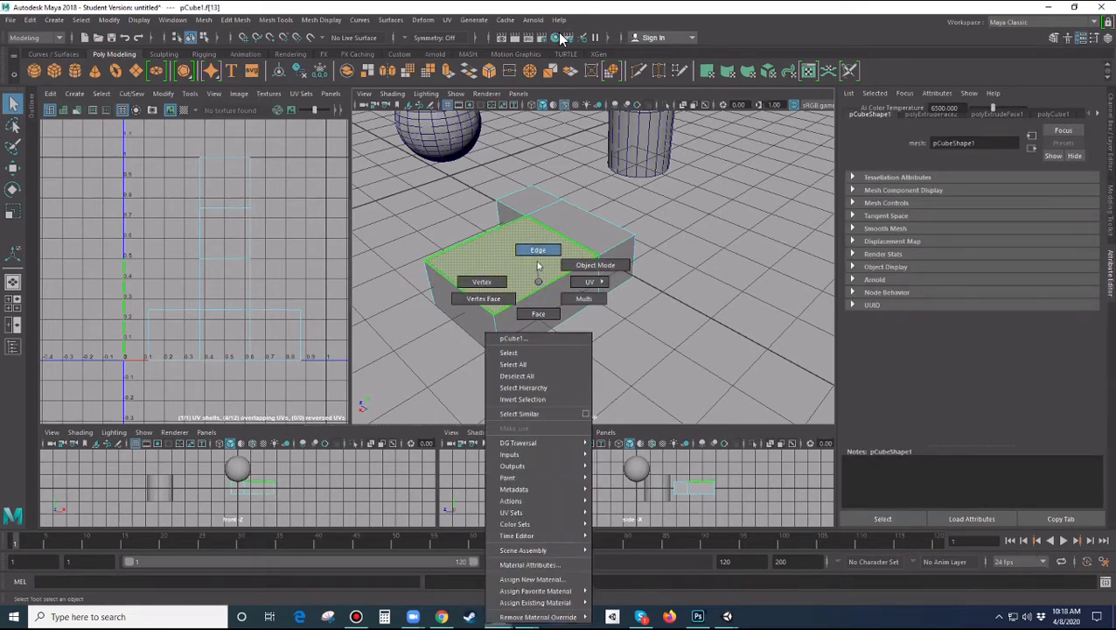
click(538, 253)
click(539, 289)
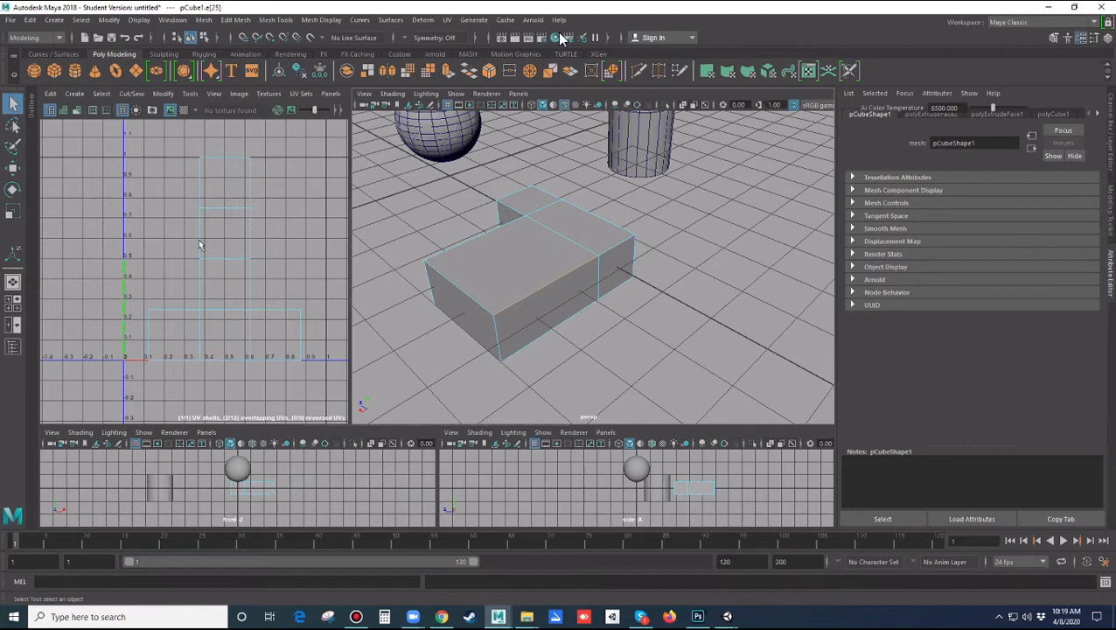
mouse_move(533, 338)
alt+mouse_down()
mouse_move(643, 331)
mouse_move(538, 268)
mouse_move(510, 350)
mouse_move(530, 343)
alt+mouse_up()
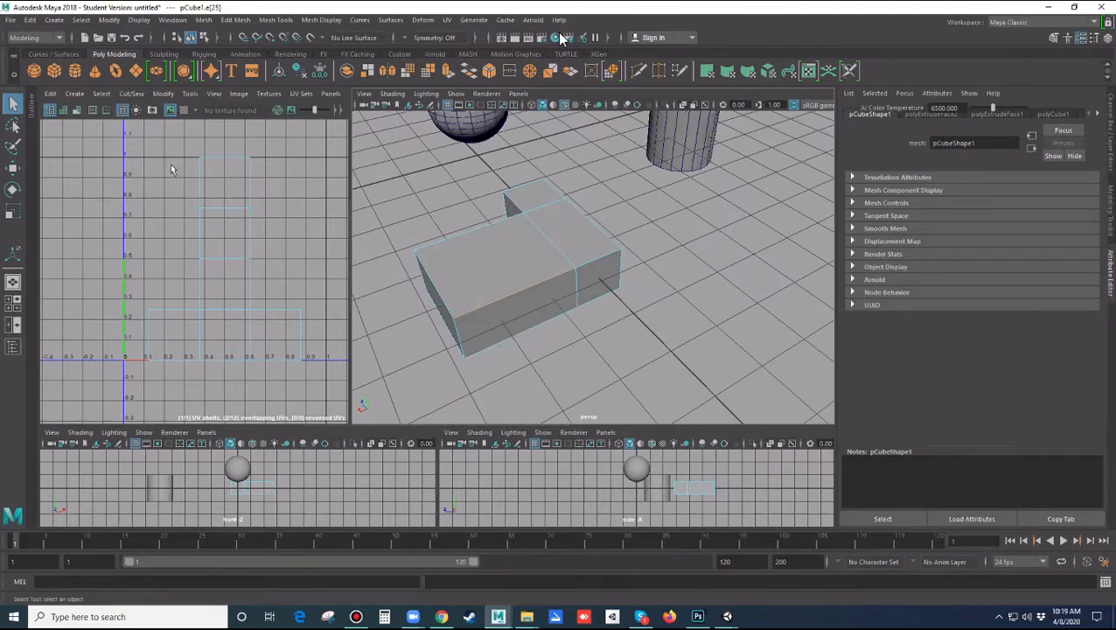
right_drag(571, 266, 615, 263)
alt+drag(543, 295, 595, 290)
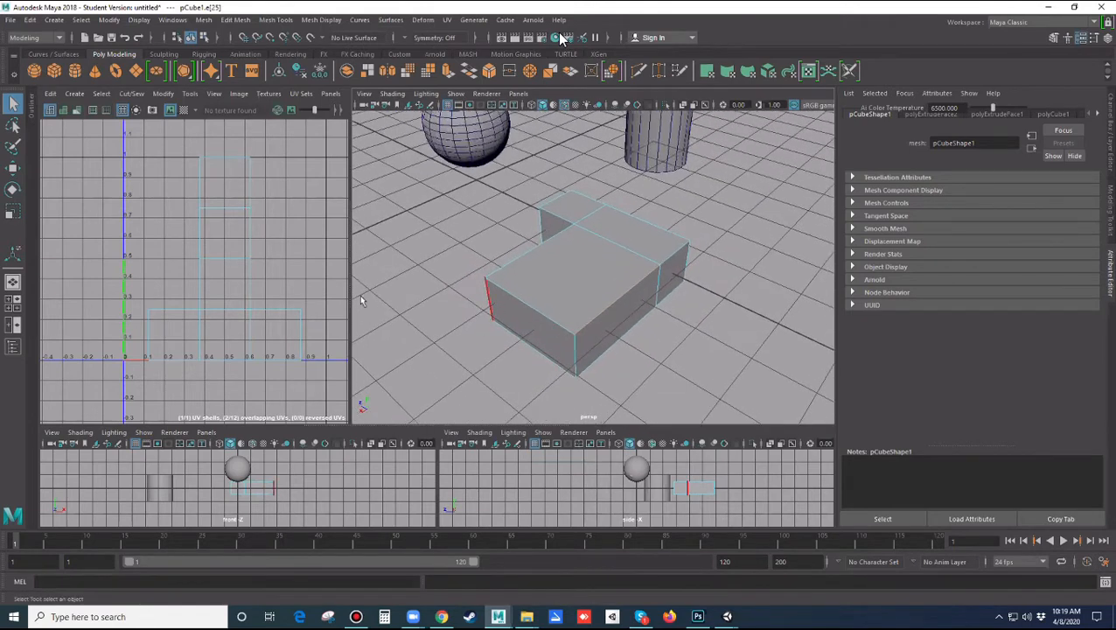
alt+middle_drag(299, 301, 265, 319)
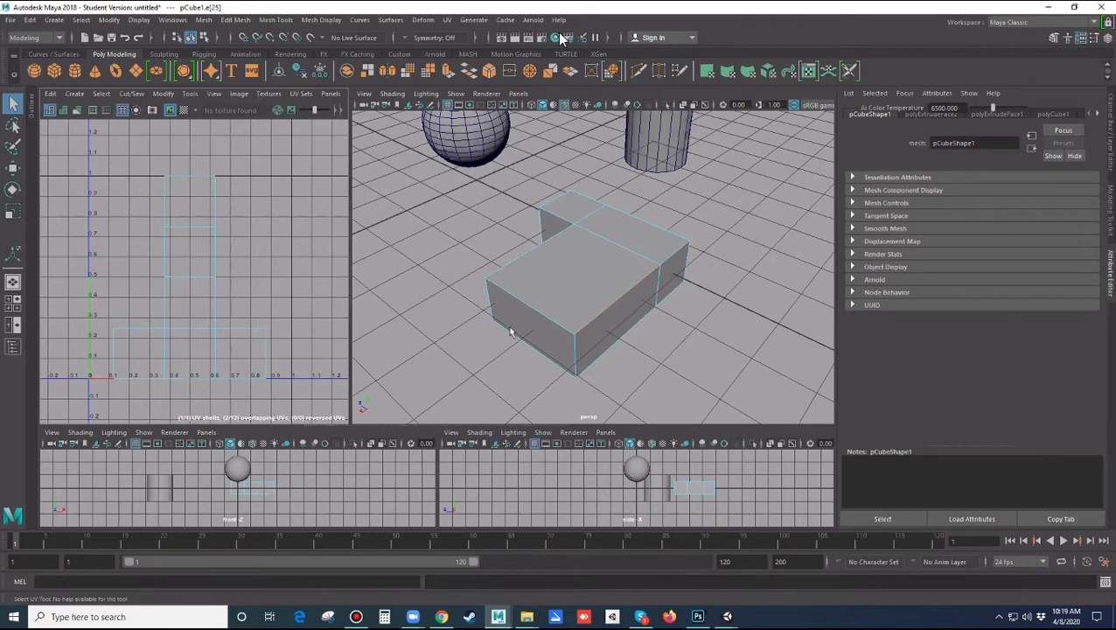
scroll(503, 346, down, 3)
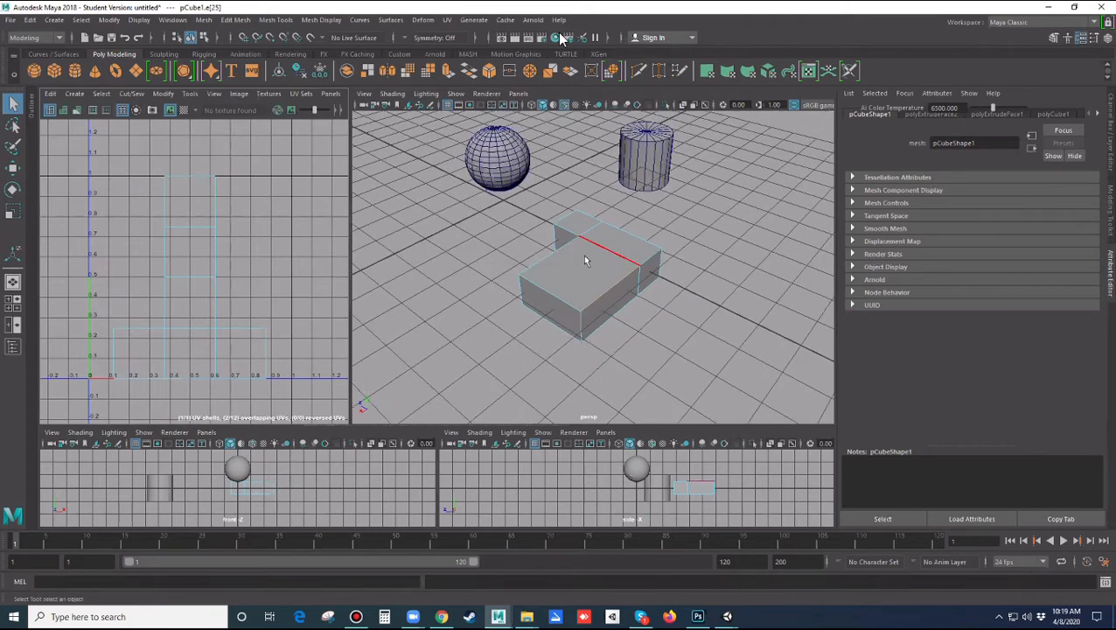
Return the extruded cube to object mode and deselect it.
right_drag(604, 279, 630, 263)
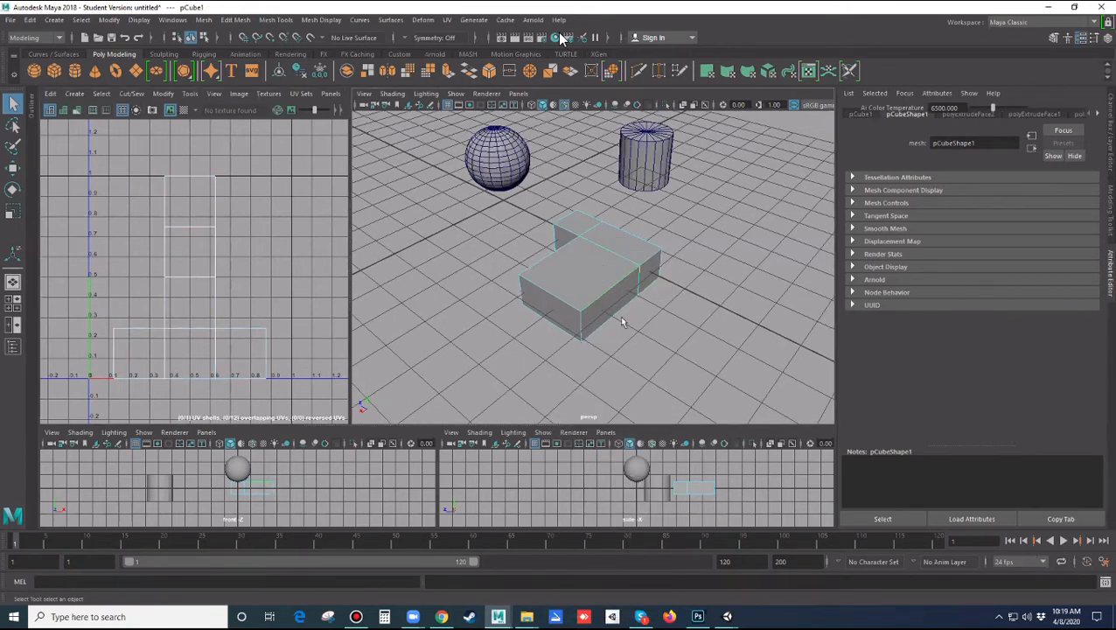
click(598, 269)
click(501, 322)
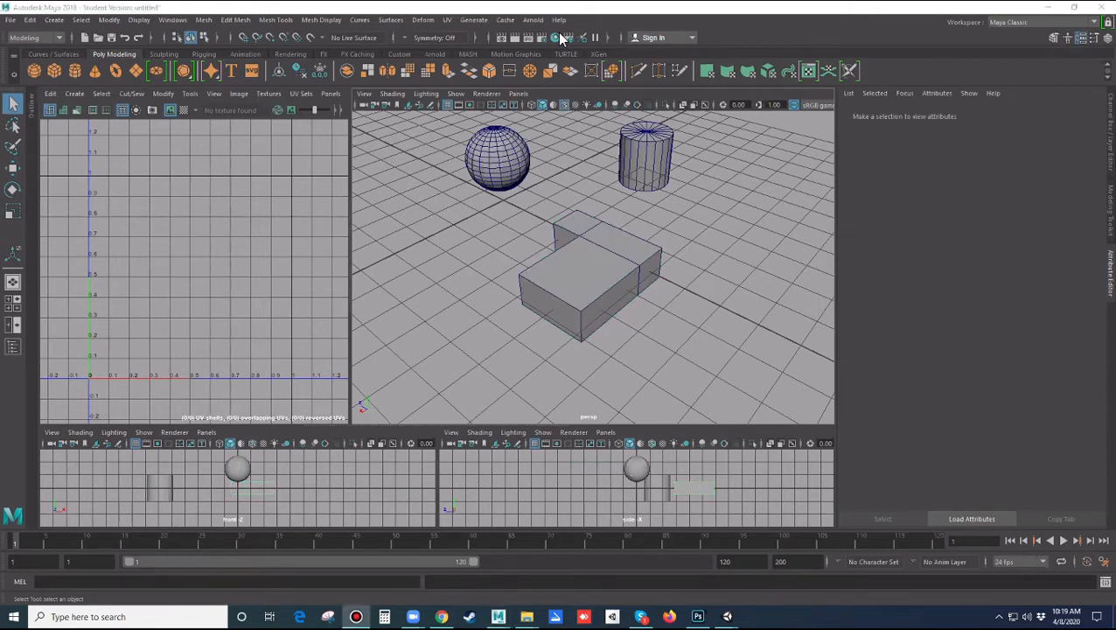
Select the sphere to review its UV layout once more and clear the selection.
click(528, 158)
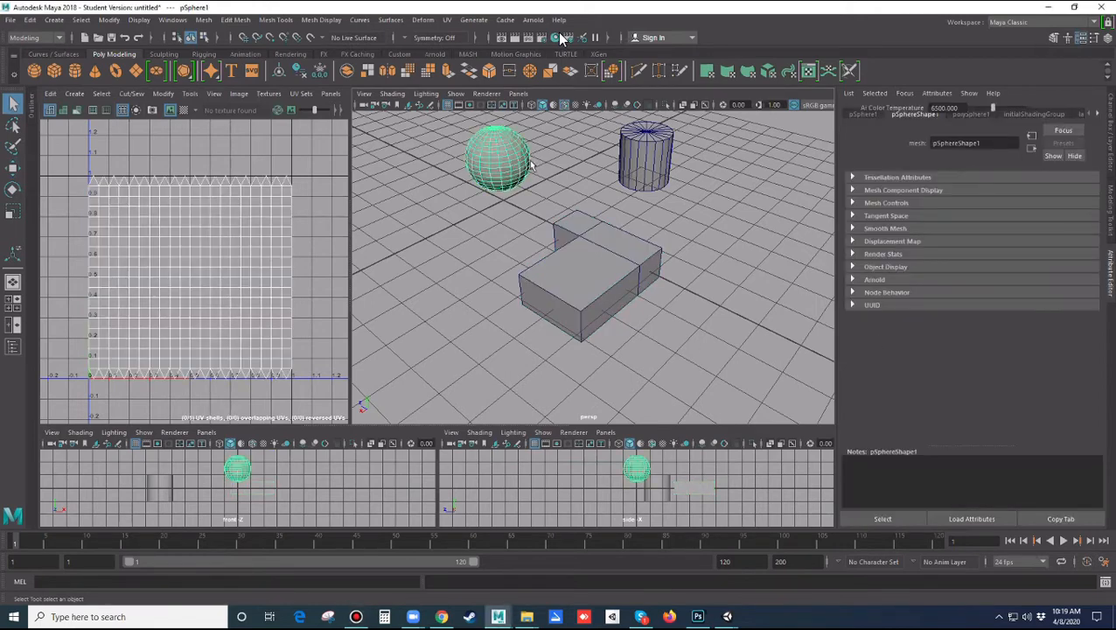
click(739, 206)
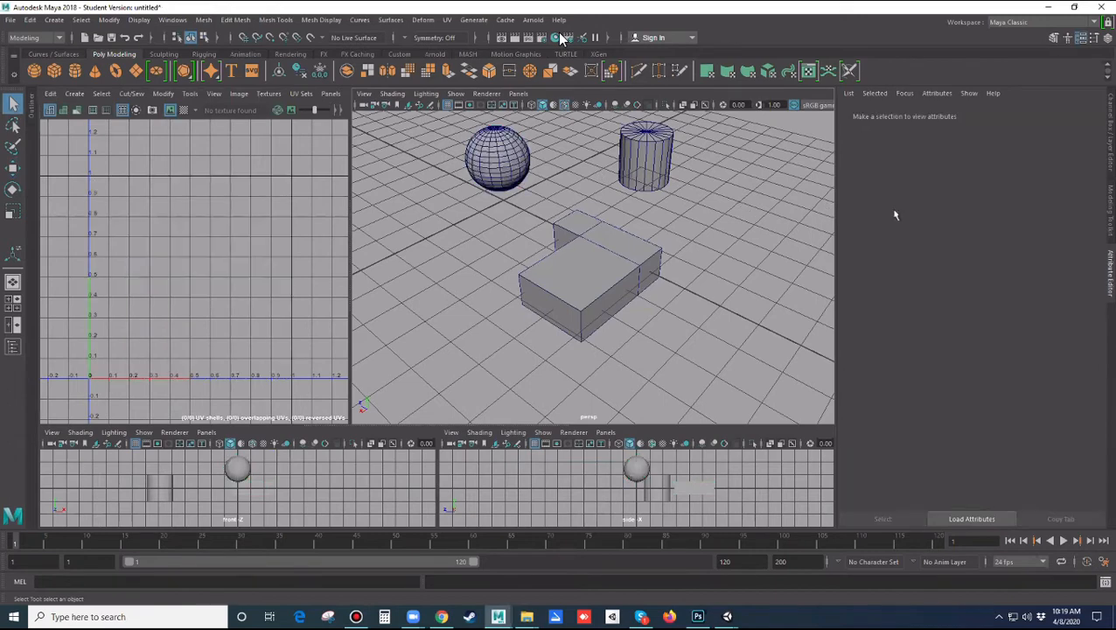
click(562, 38)
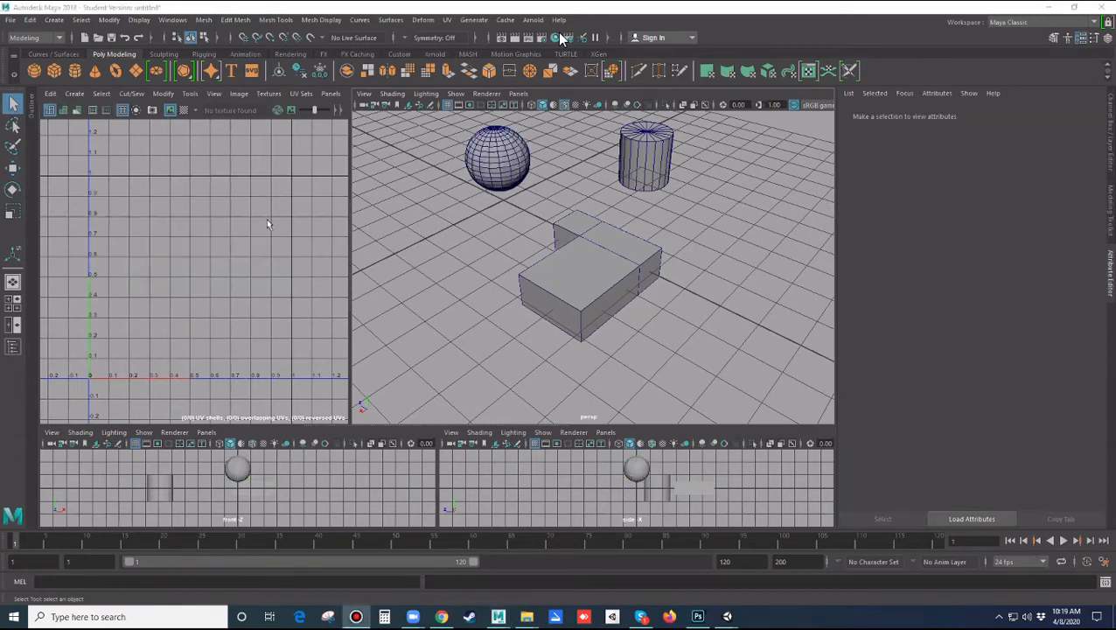
Select the three top faces of the extruded cube together in face mode.
mouse_move(429, 287)
alt+mouse_down()
mouse_move(428, 310)
mouse_move(448, 296)
alt+mouse_up()
click(613, 299)
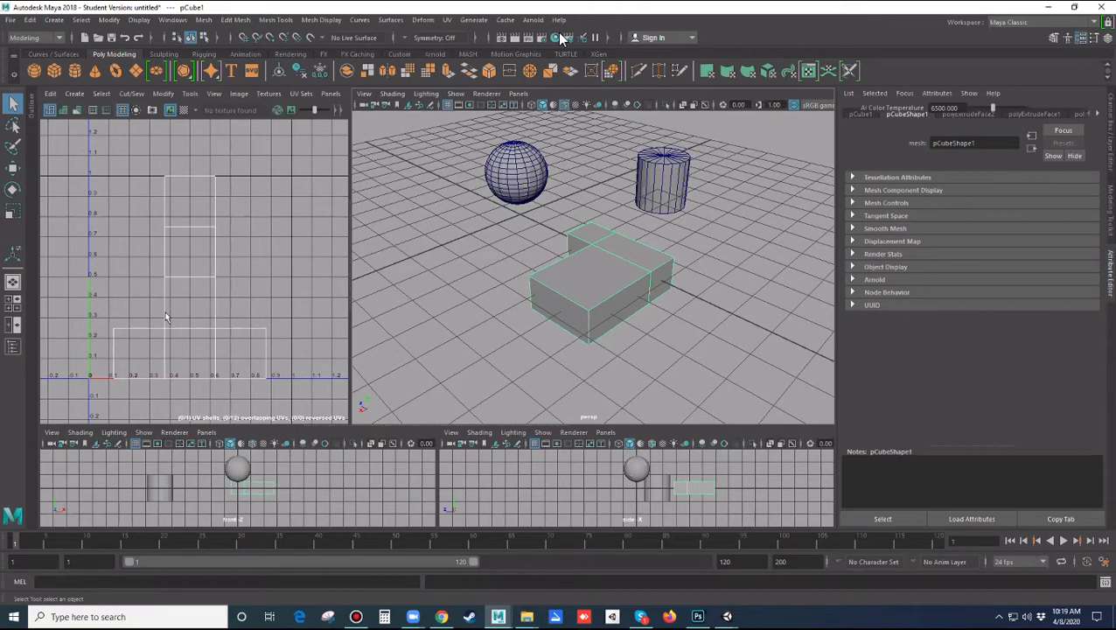
alt+drag(608, 331, 638, 307)
mouse_move(590, 292)
right_down()
mouse_move(584, 311)
mouse_move(575, 305)
right_up()
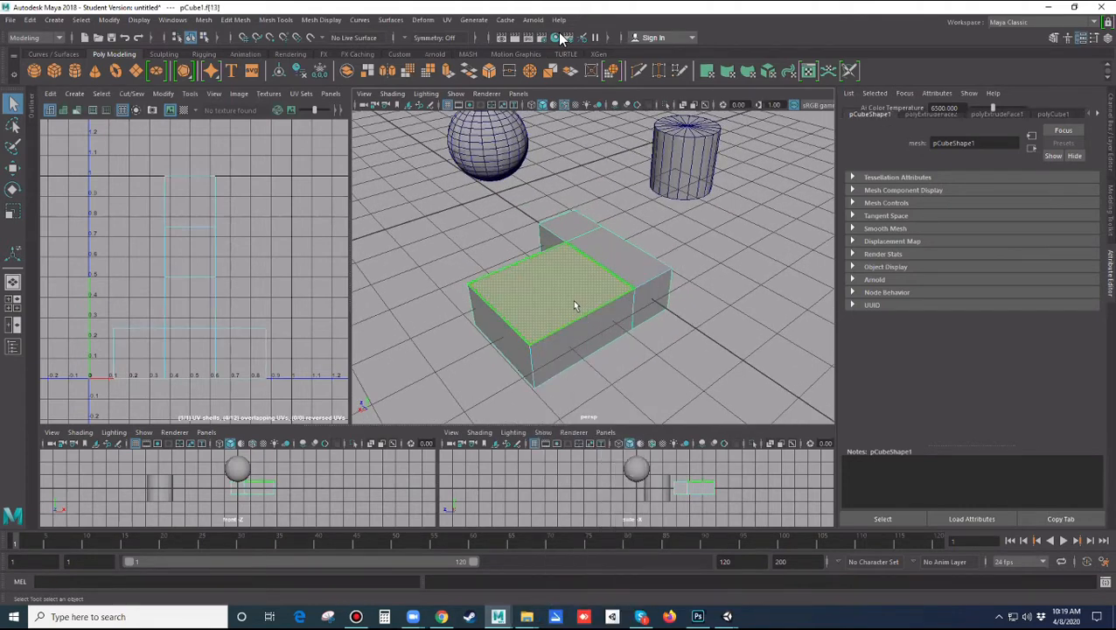
shift+click(628, 278)
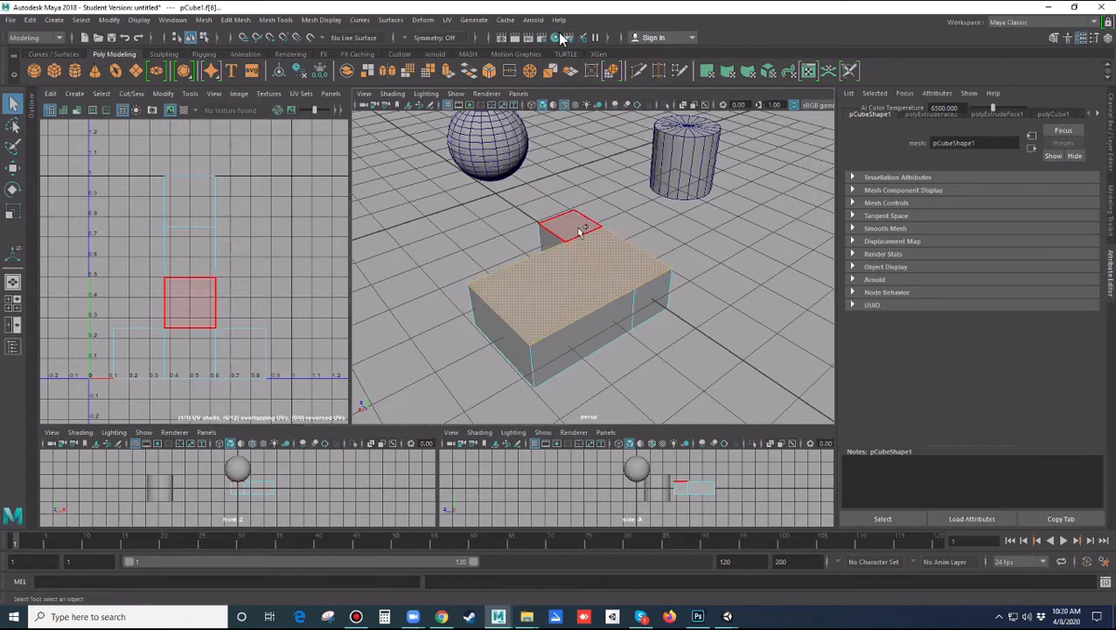
shift+click(578, 231)
click(736, 362)
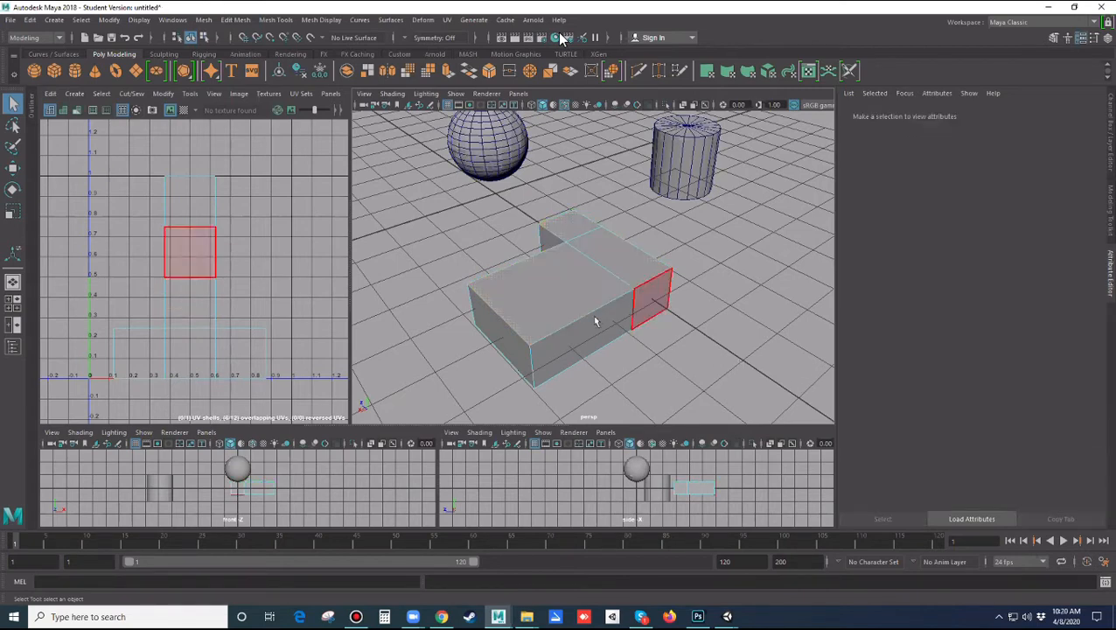
click(580, 304)
shift+click(617, 259)
shift+click(573, 225)
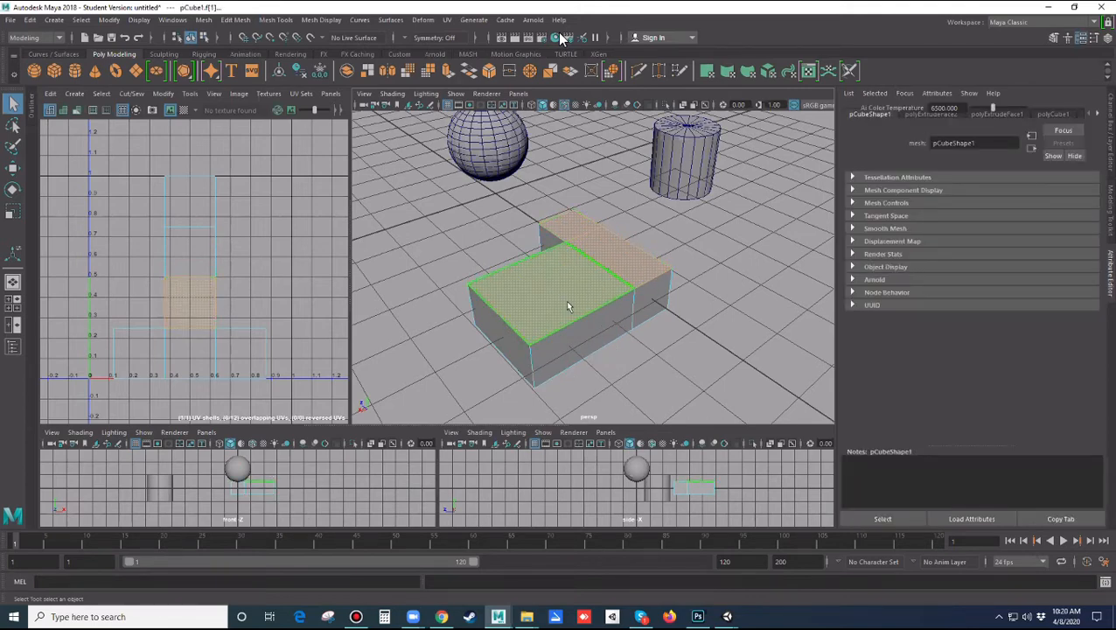
alt+drag(701, 366, 602, 383)
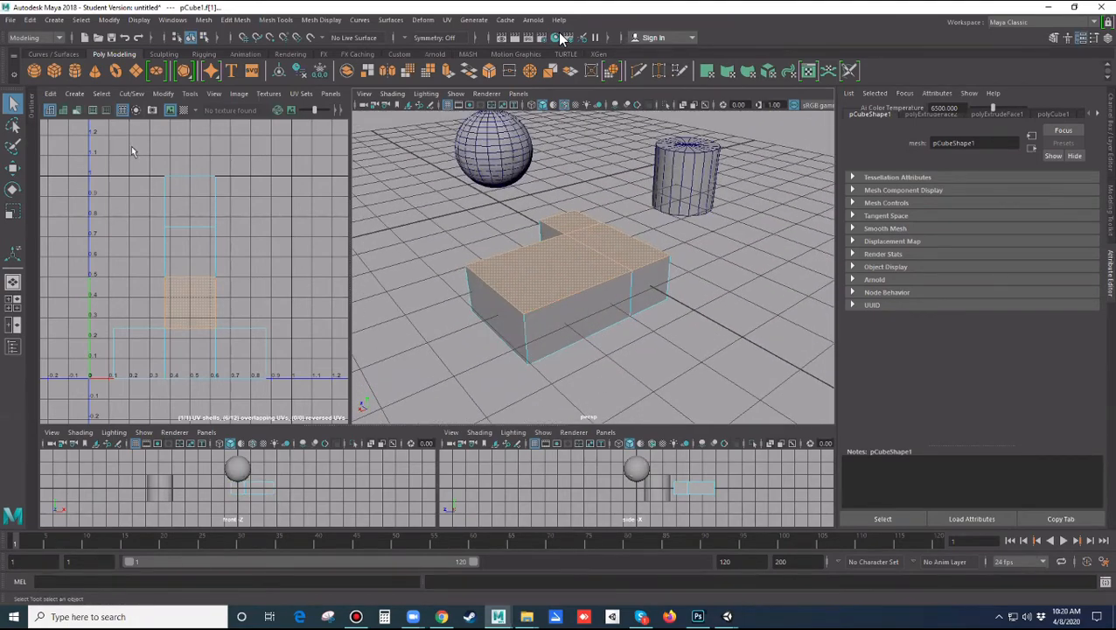
Detach the UV Editor's Create commands as a floating window and place it beside the extruded cube.
click(78, 96)
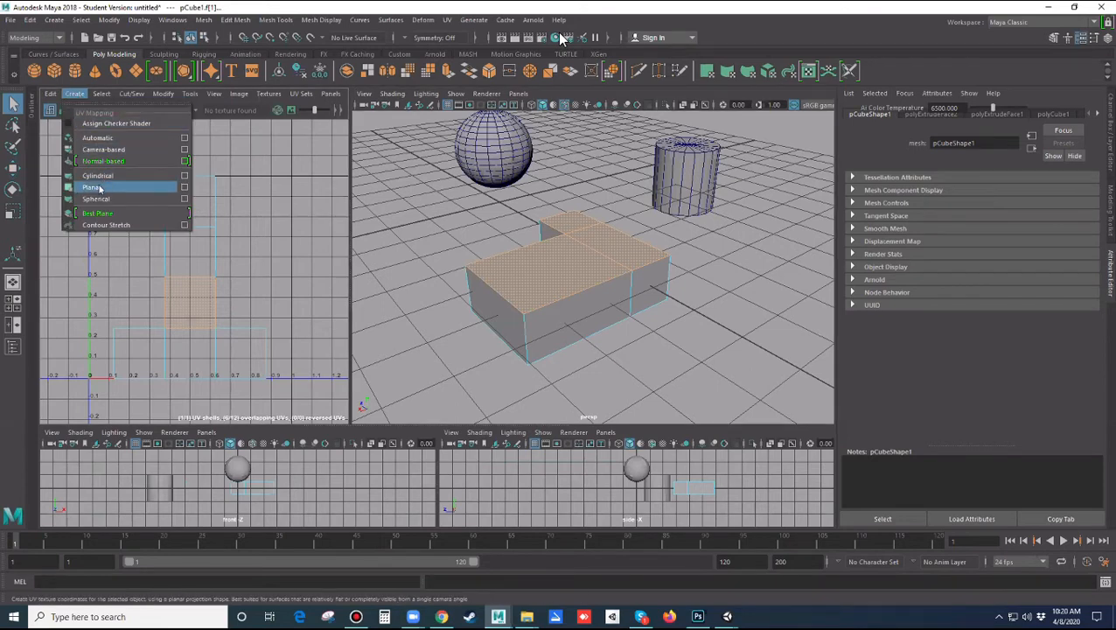
click(128, 107)
drag(123, 95, 263, 189)
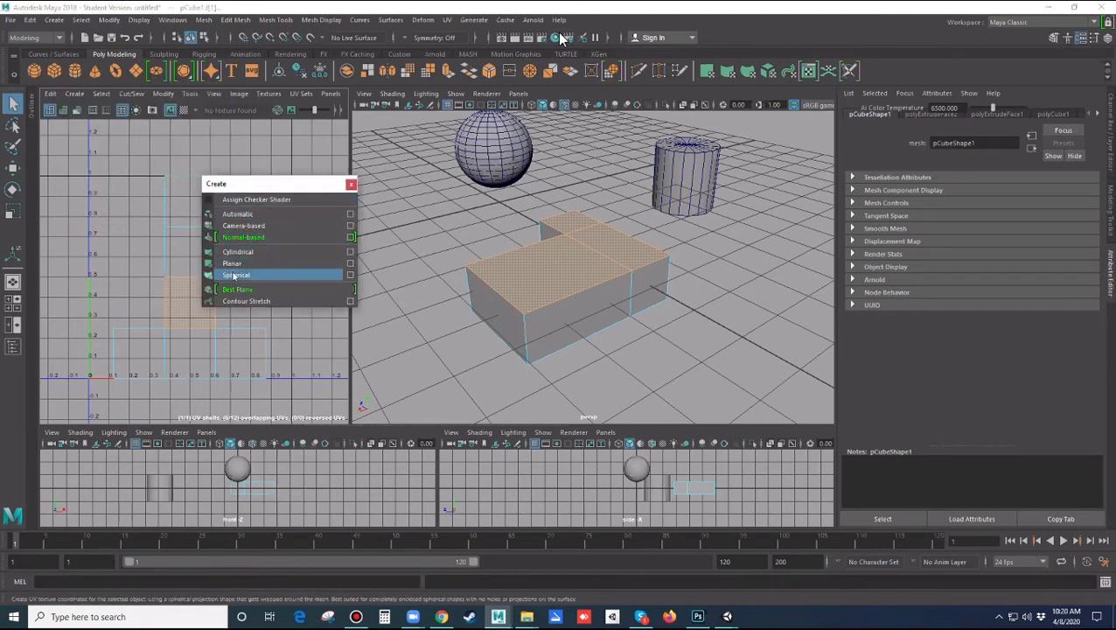
drag(291, 182, 333, 153)
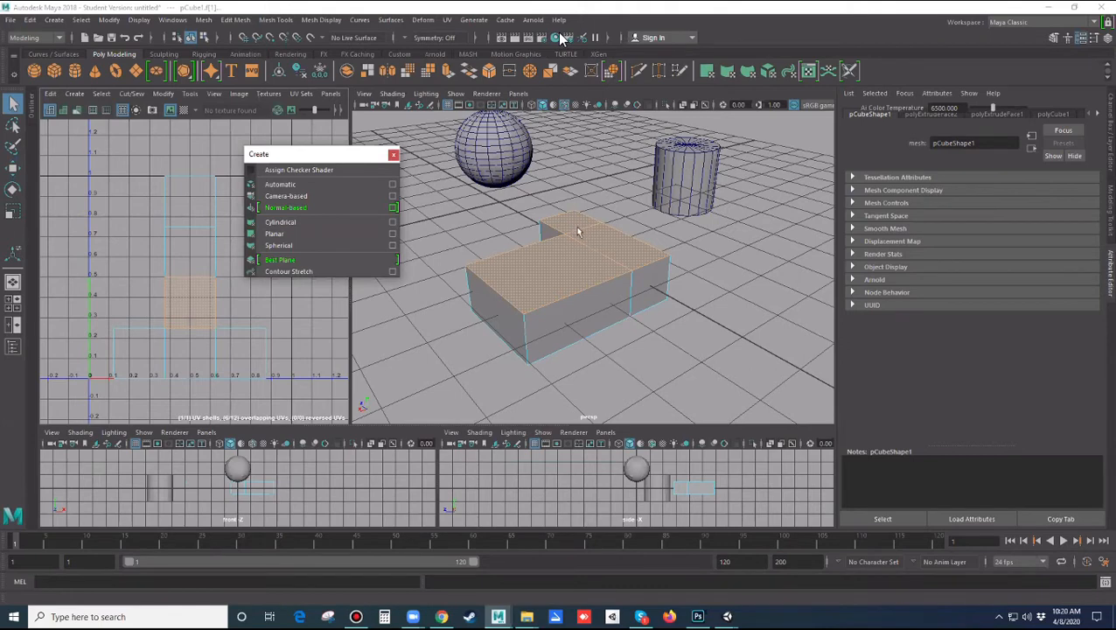
Try a planar UV projection on the three selected top faces with the existing settings.
click(302, 237)
scroll(618, 330, down, 2)
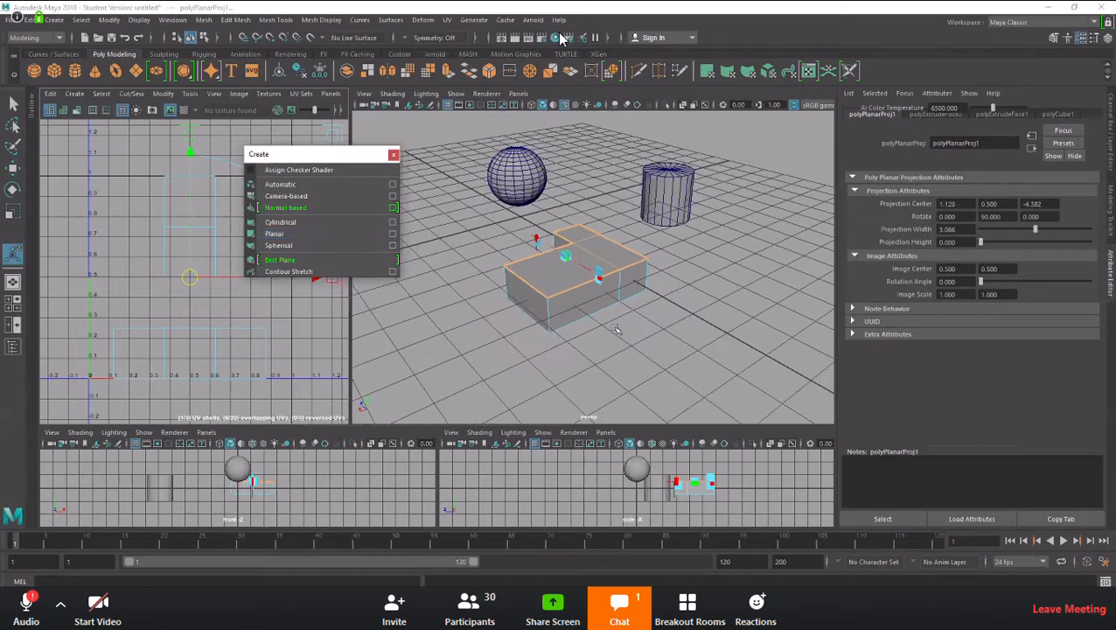
mouse_move(618, 331)
alt+mouse_down()
mouse_move(647, 332)
mouse_move(620, 329)
alt+mouse_up()
alt+drag(591, 269, 662, 343)
scroll(683, 262, up, 4)
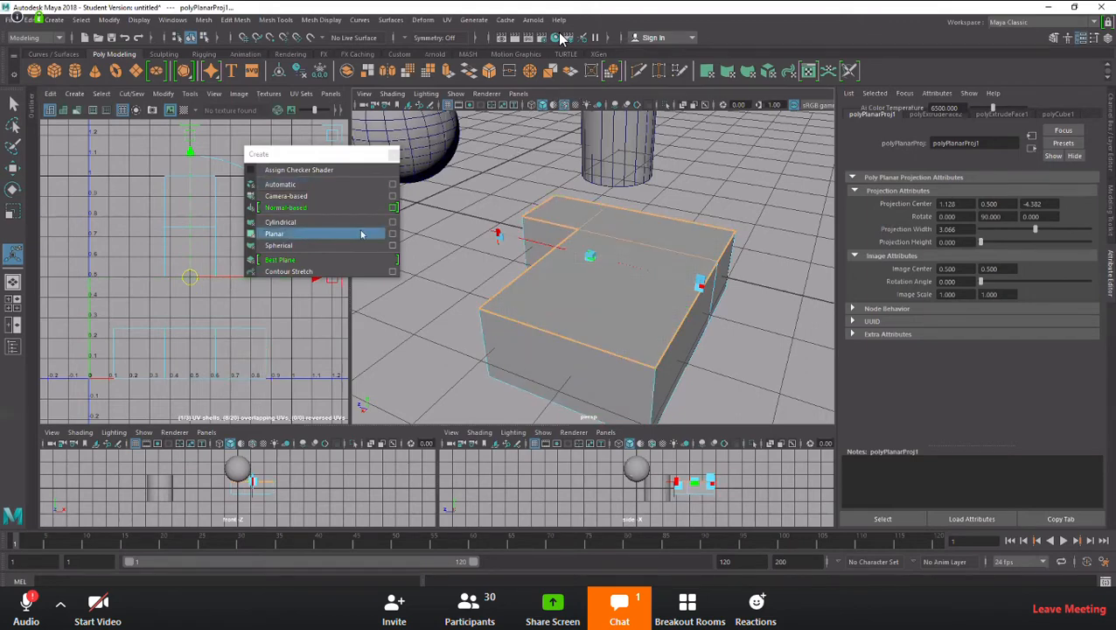
key(ctrl+z)
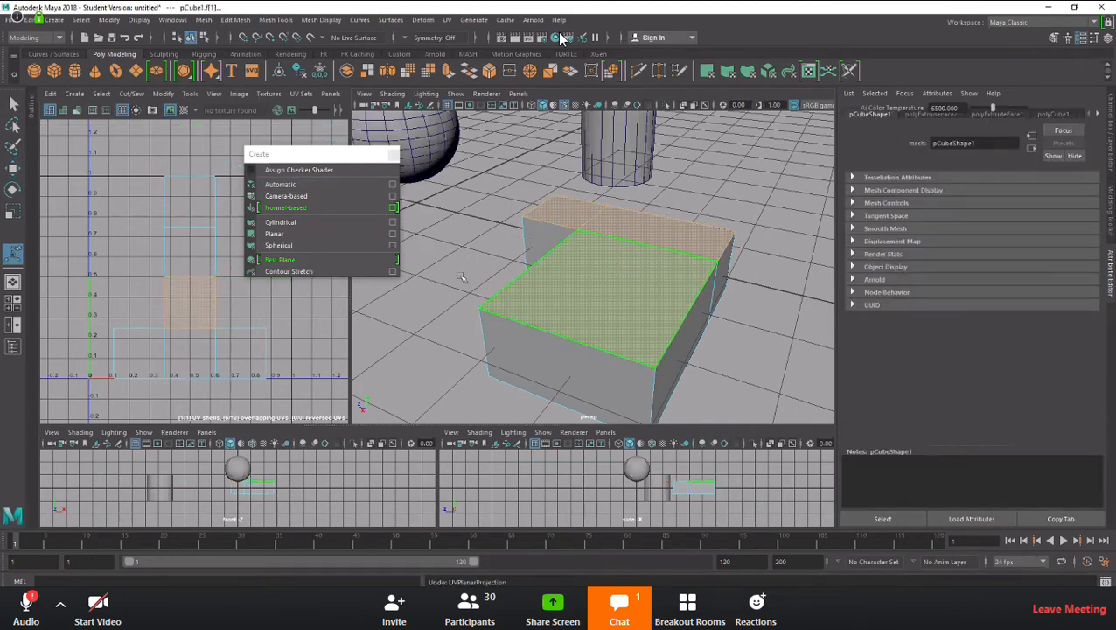
Open the planar mapping options and reset them to their default settings.
click(392, 238)
drag(499, 213, 862, 246)
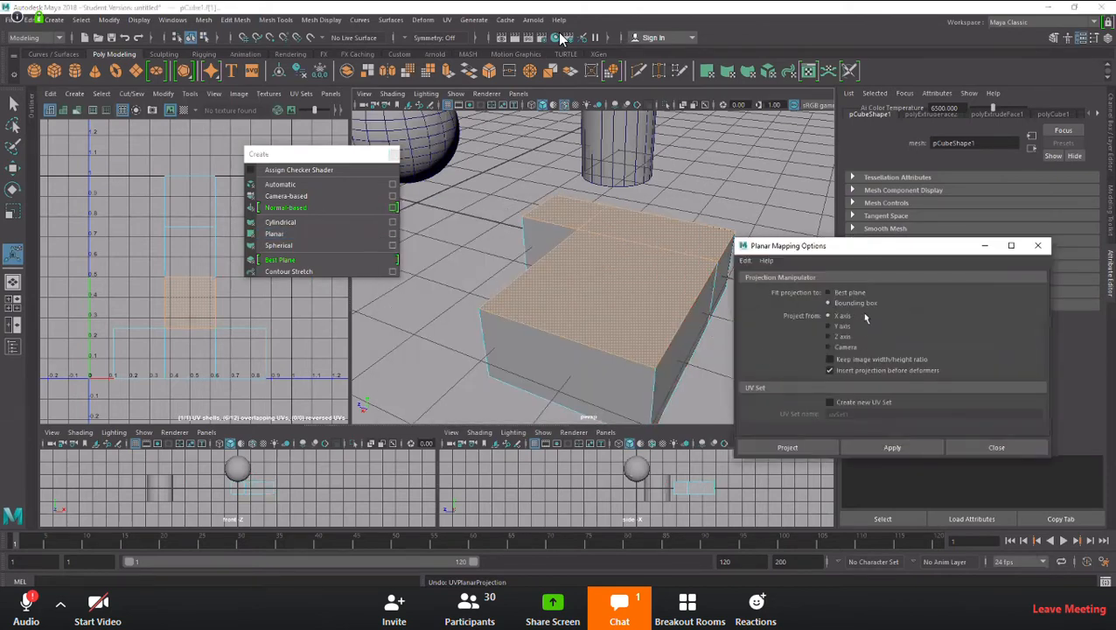
click(746, 261)
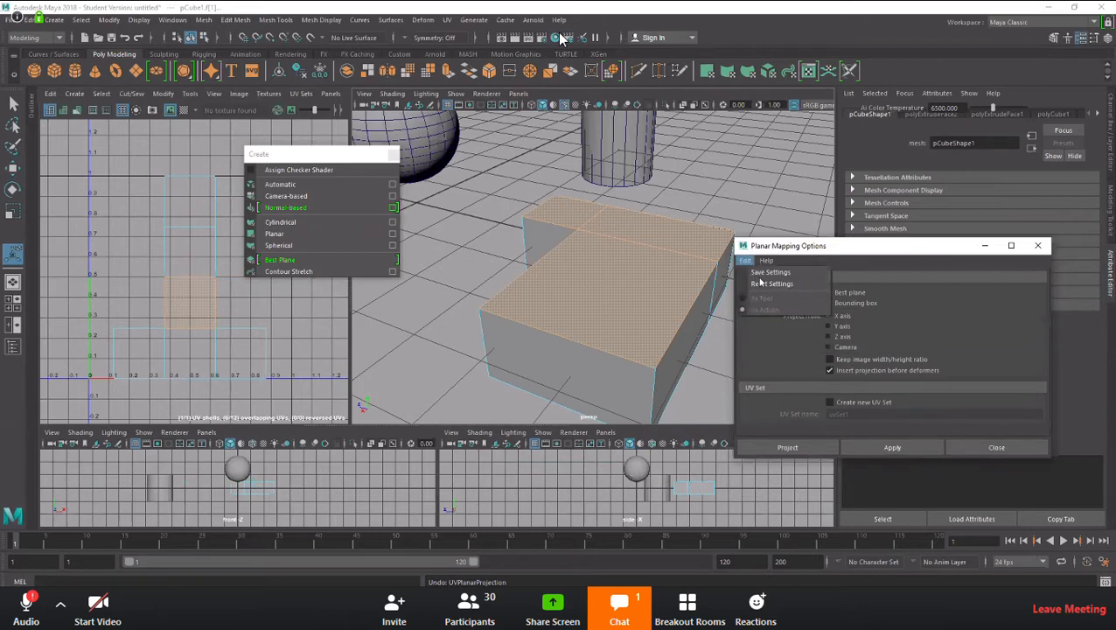
click(759, 284)
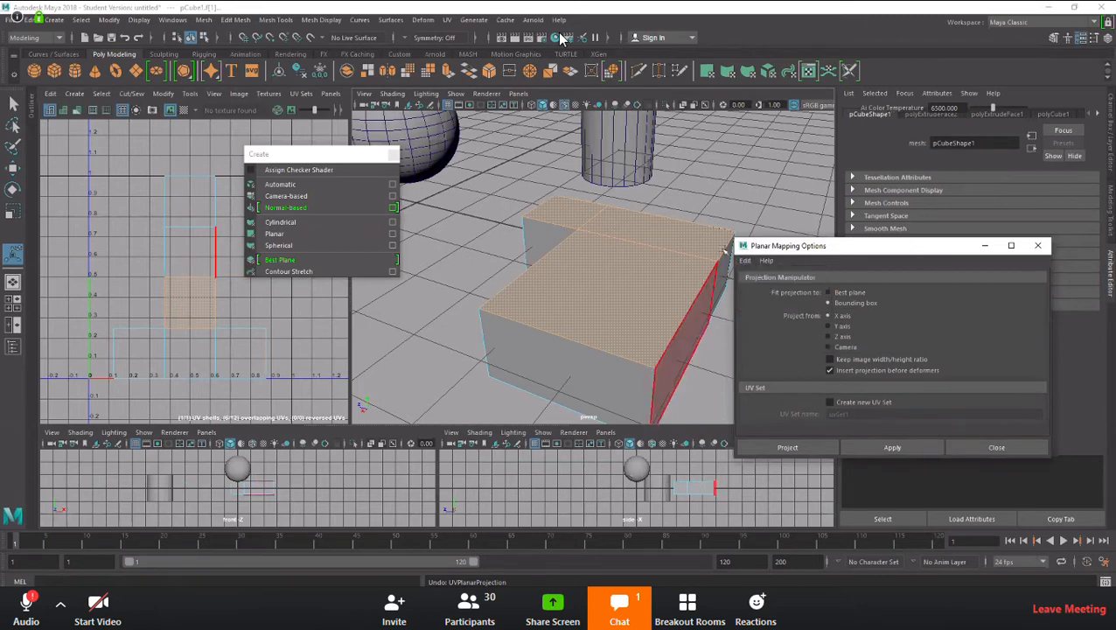
Check the axes with the Move tool and planar-project the top faces from the Y axis, keeping the image width/height ratio.
click(802, 98)
key(w)
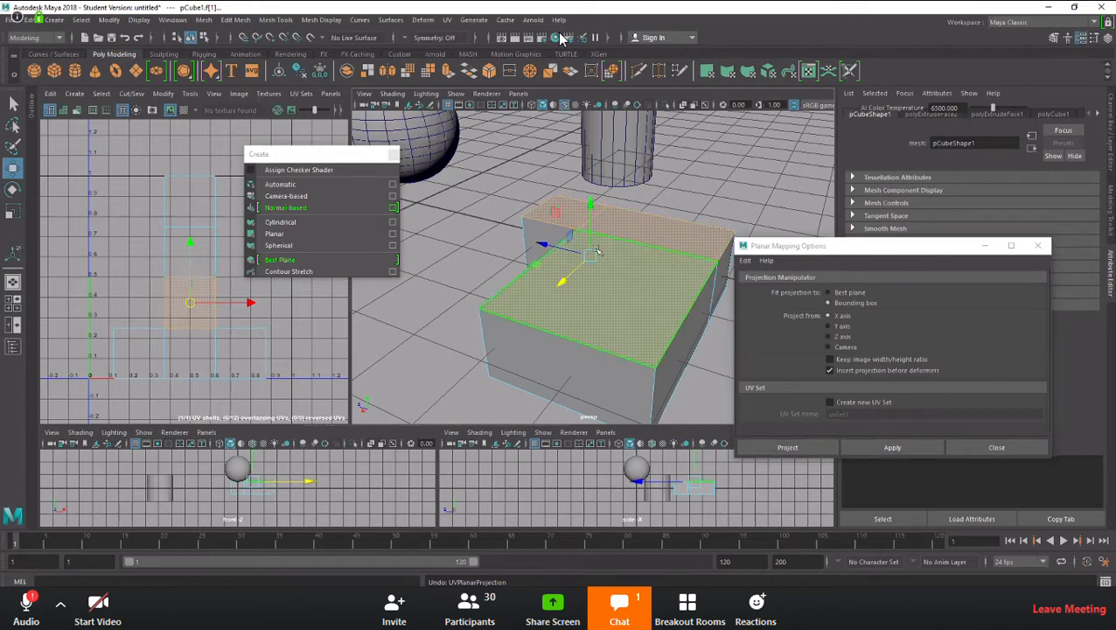
alt+drag(628, 293, 593, 231)
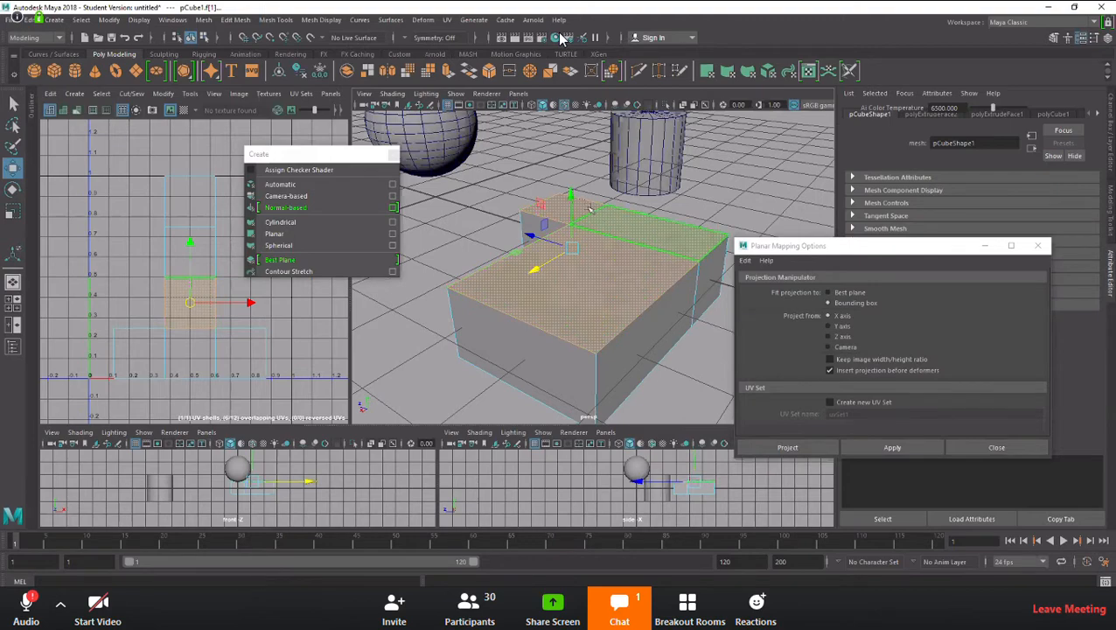
alt+drag(586, 252, 588, 317)
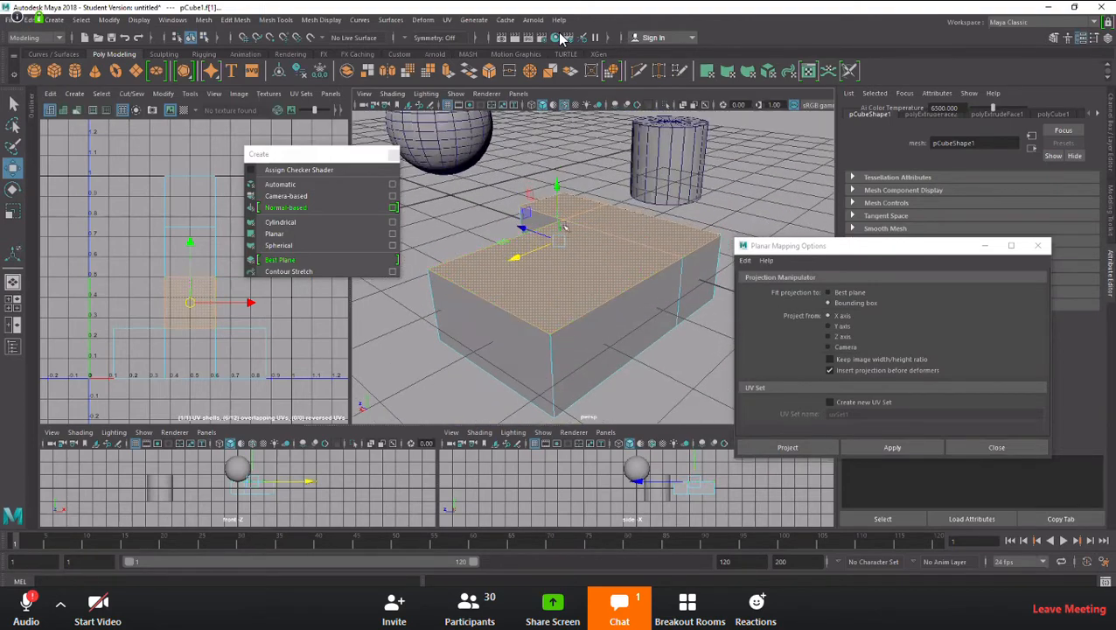
click(830, 328)
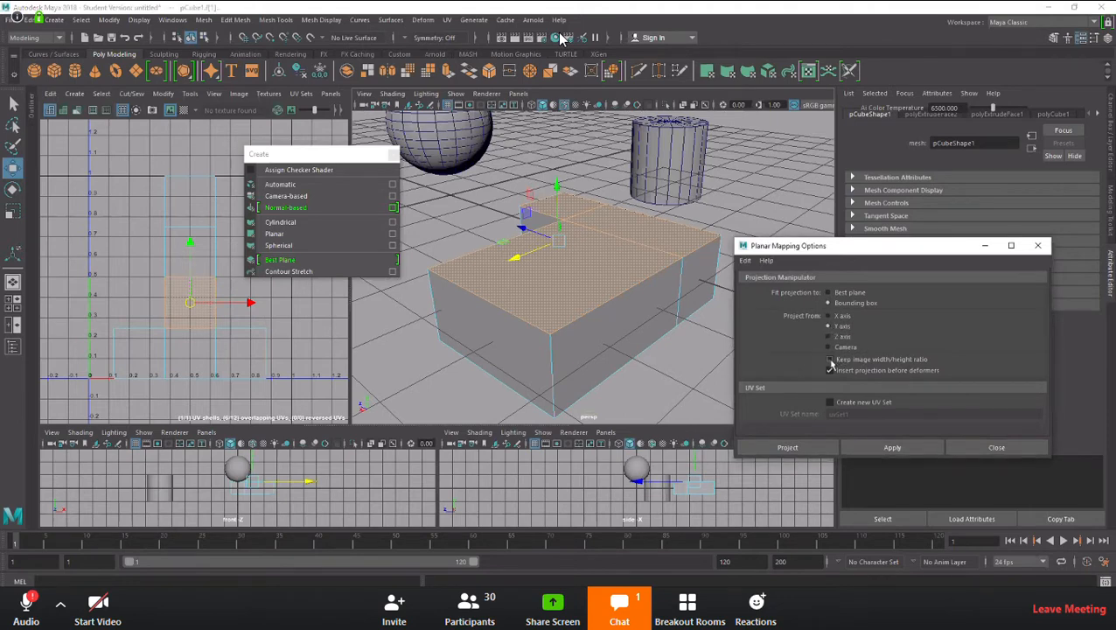
click(891, 448)
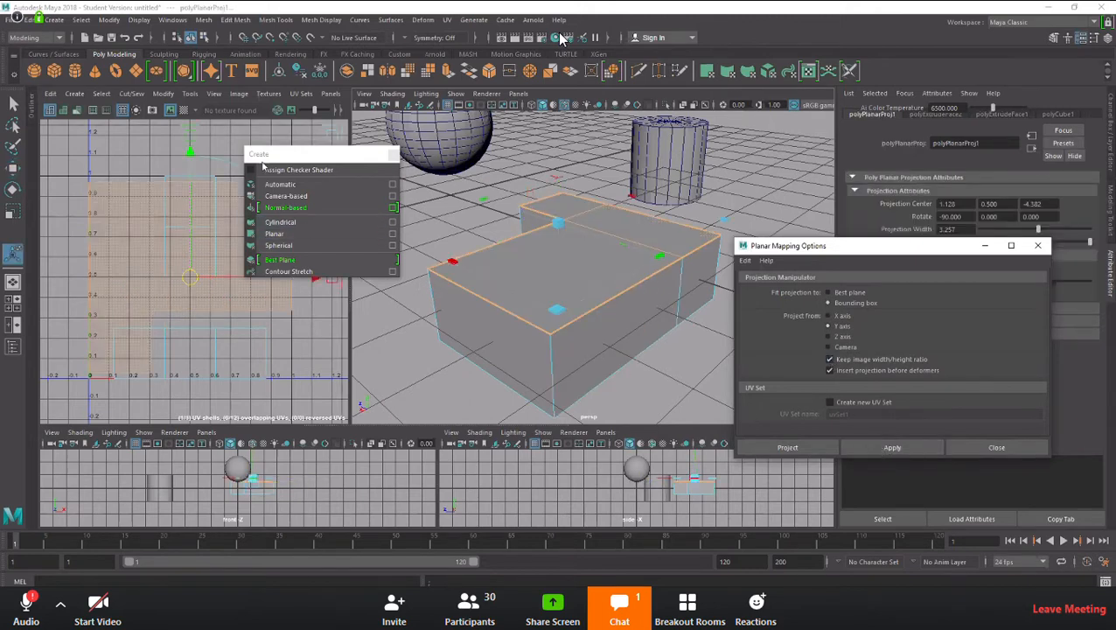
Move the projected top-face UV shell above the cube's other UVs and clear the selection.
drag(296, 166, 455, 456)
scroll(162, 324, down, 5)
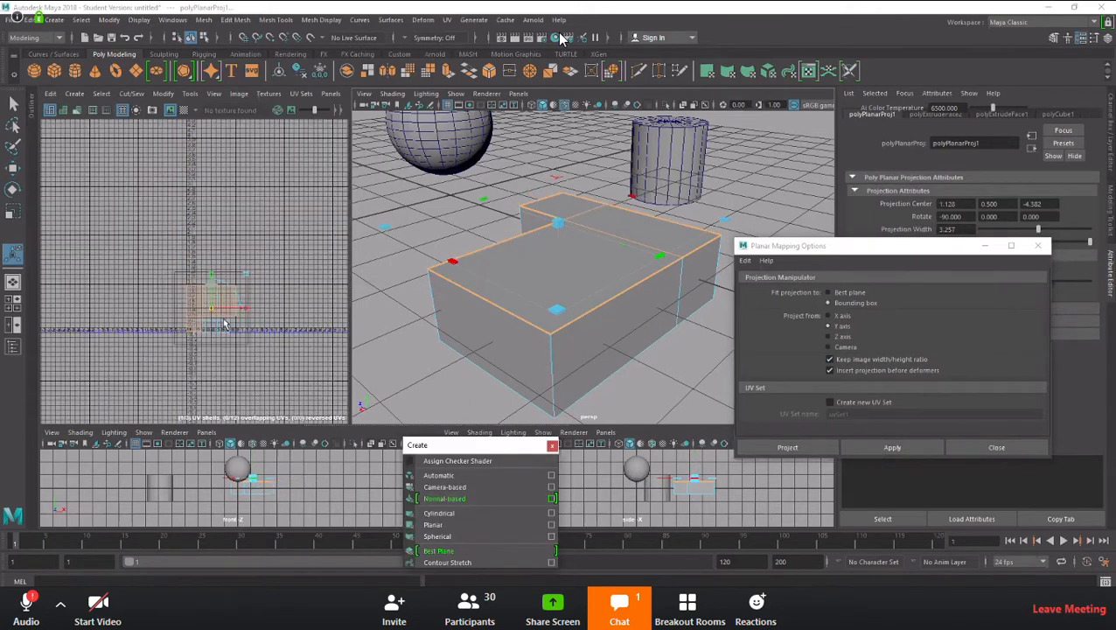
scroll(216, 311, up, 5)
alt+middle_drag(204, 311, 160, 197)
mouse_move(160, 197)
mouse_down()
mouse_move(127, 195)
mouse_move(206, 200)
mouse_move(138, 208)
mouse_move(223, 189)
mouse_move(151, 187)
mouse_move(158, 199)
mouse_move(221, 205)
mouse_move(152, 197)
mouse_up()
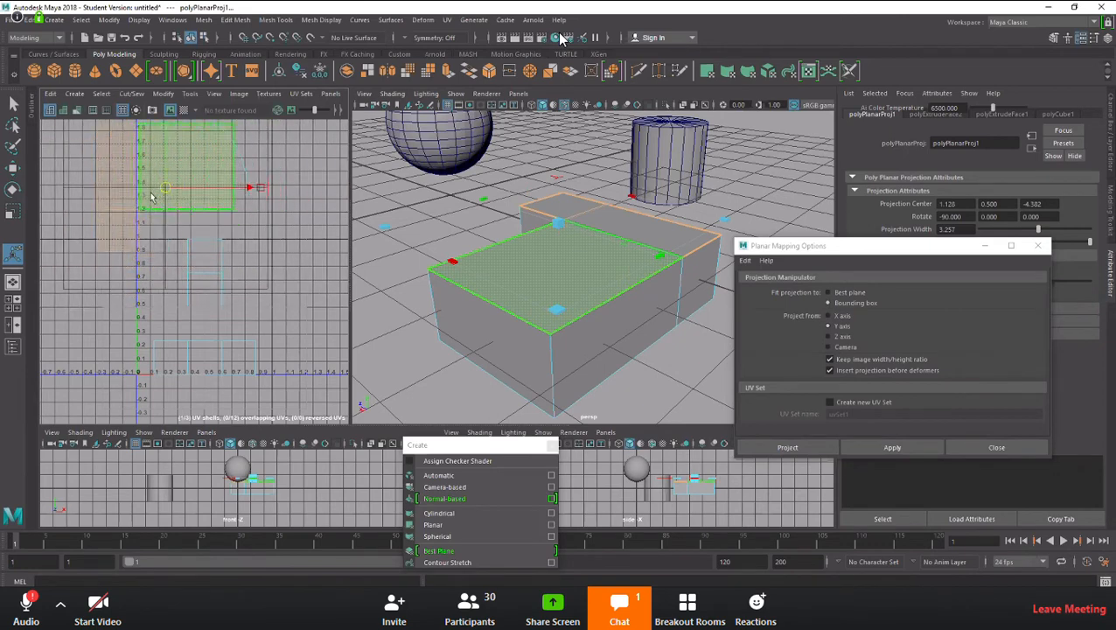
click(197, 284)
scroll(197, 285, down, 2)
alt+middle_drag(198, 284, 221, 313)
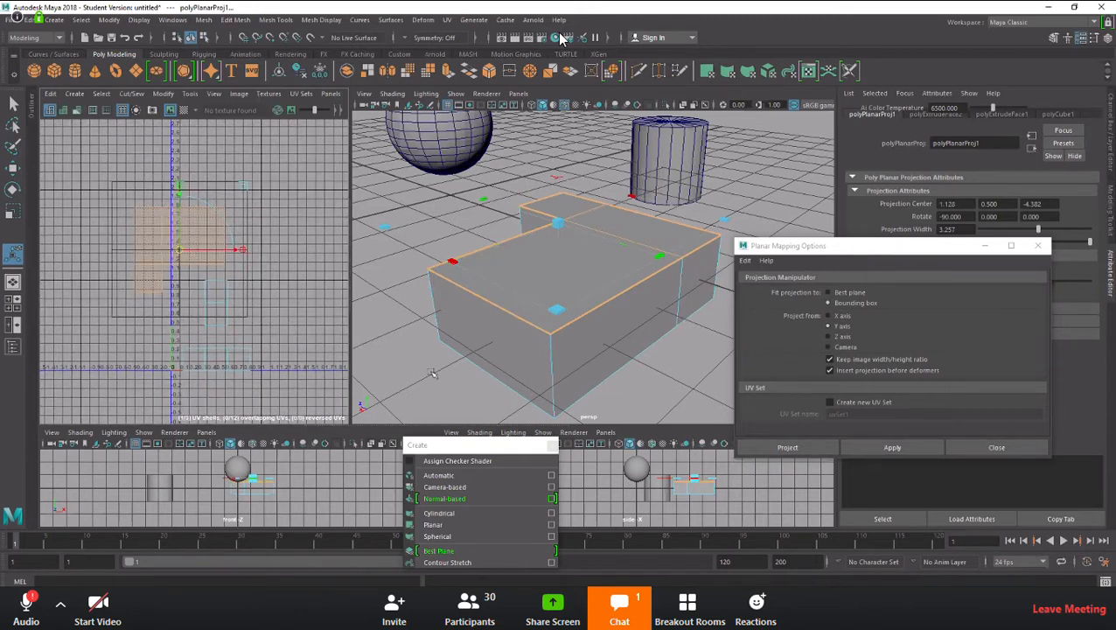
click(431, 373)
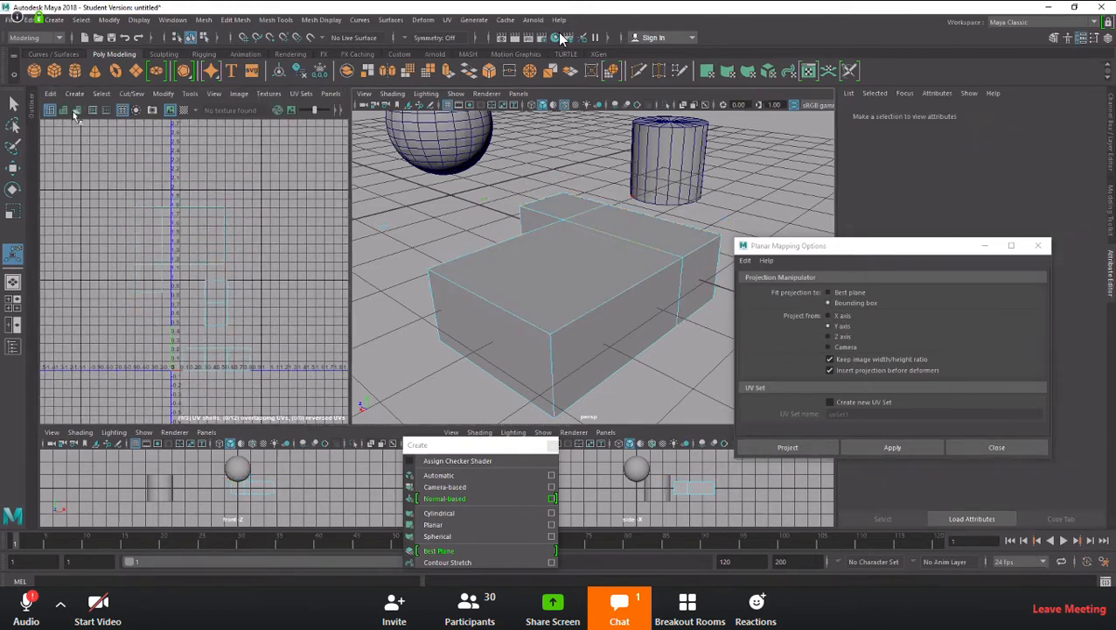
Pick individual top faces in the UV Editor and toggle the shaded UV display on and off to examine the shells.
click(13, 168)
click(162, 239)
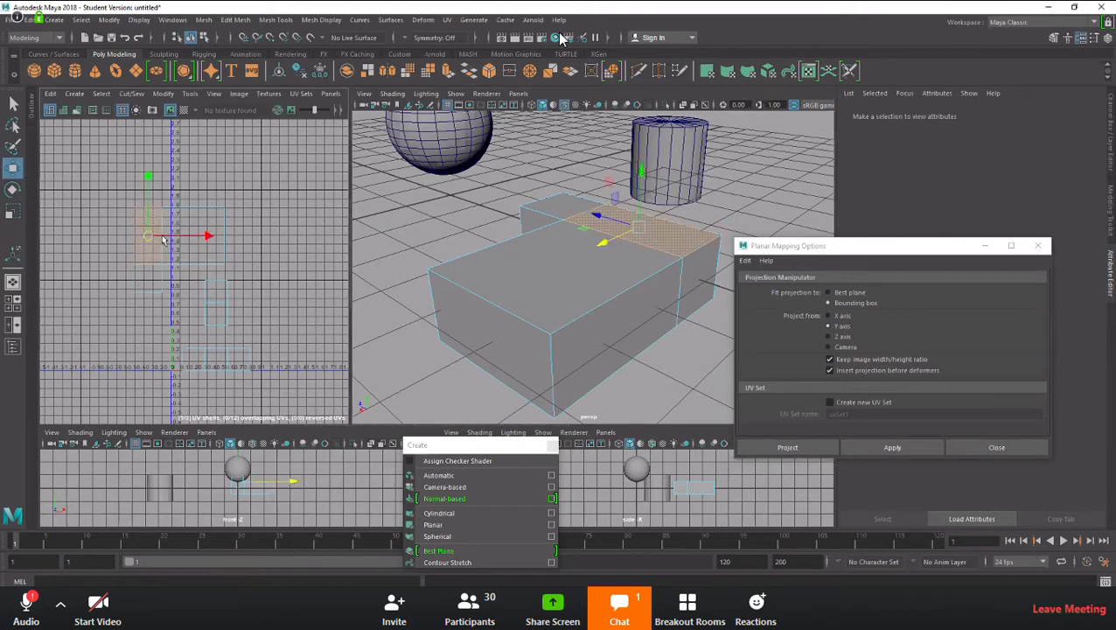
click(194, 233)
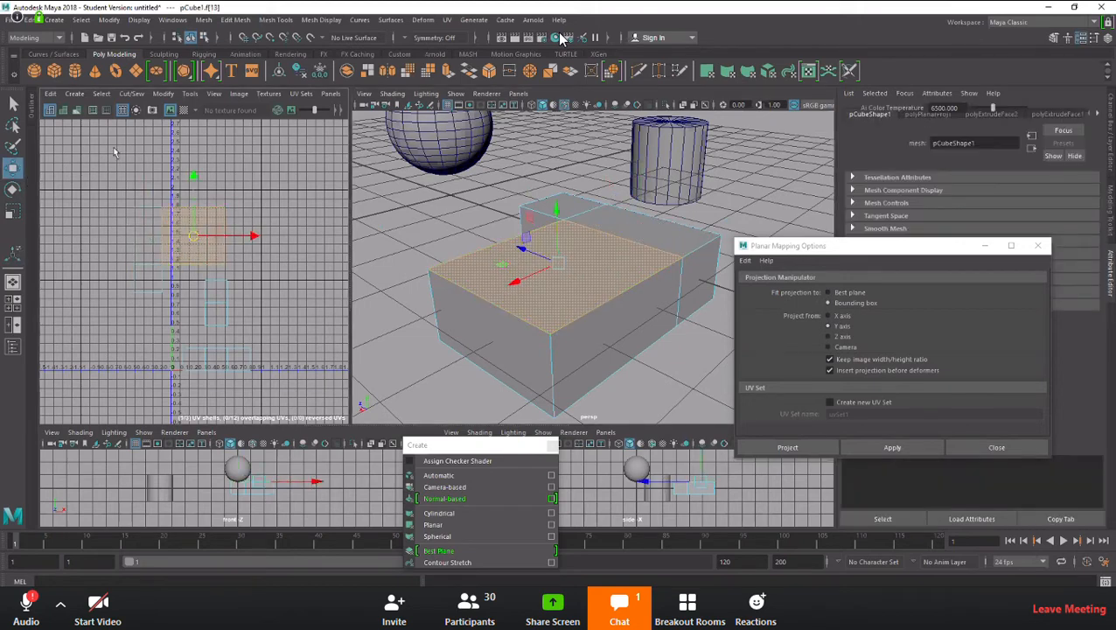
click(63, 112)
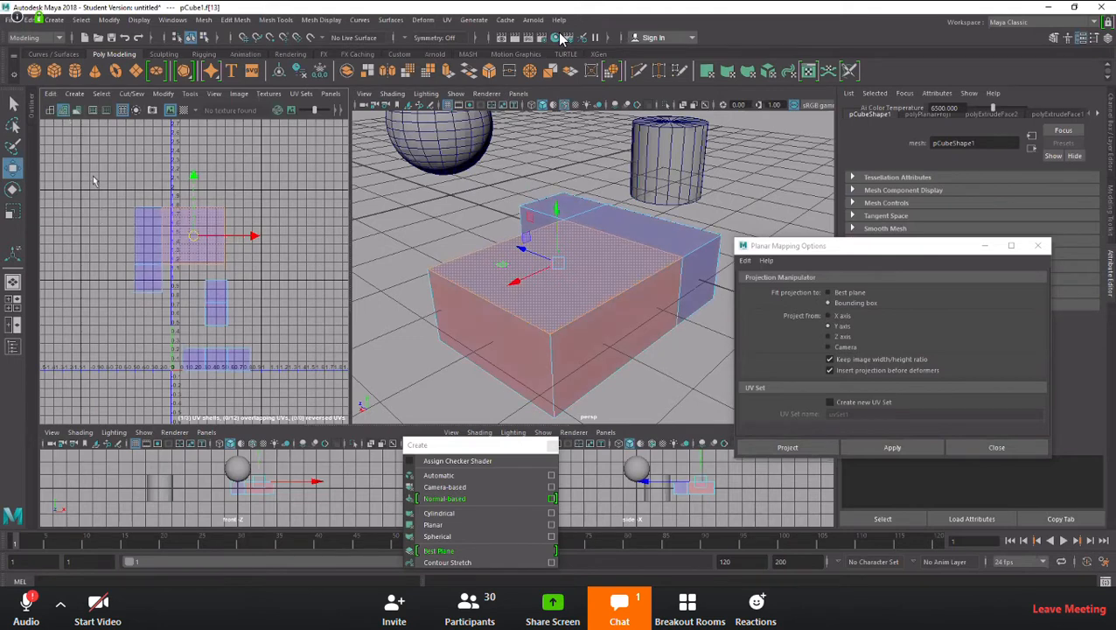
click(63, 112)
click(107, 191)
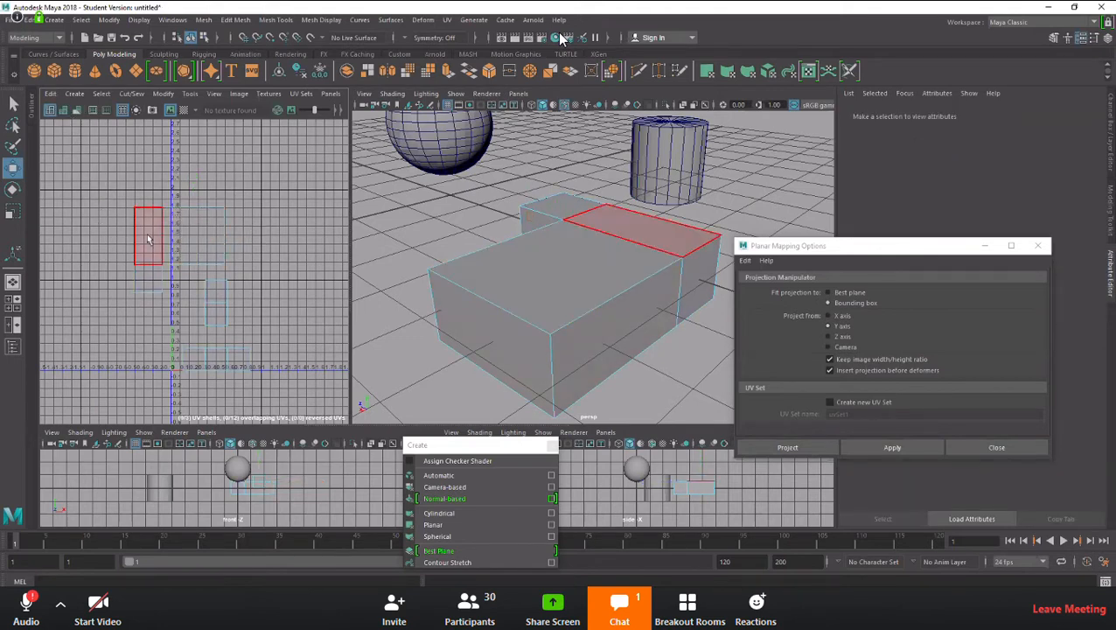
Detach the UV Editor's Tools commands as a floating window next to the UV layout.
click(13, 102)
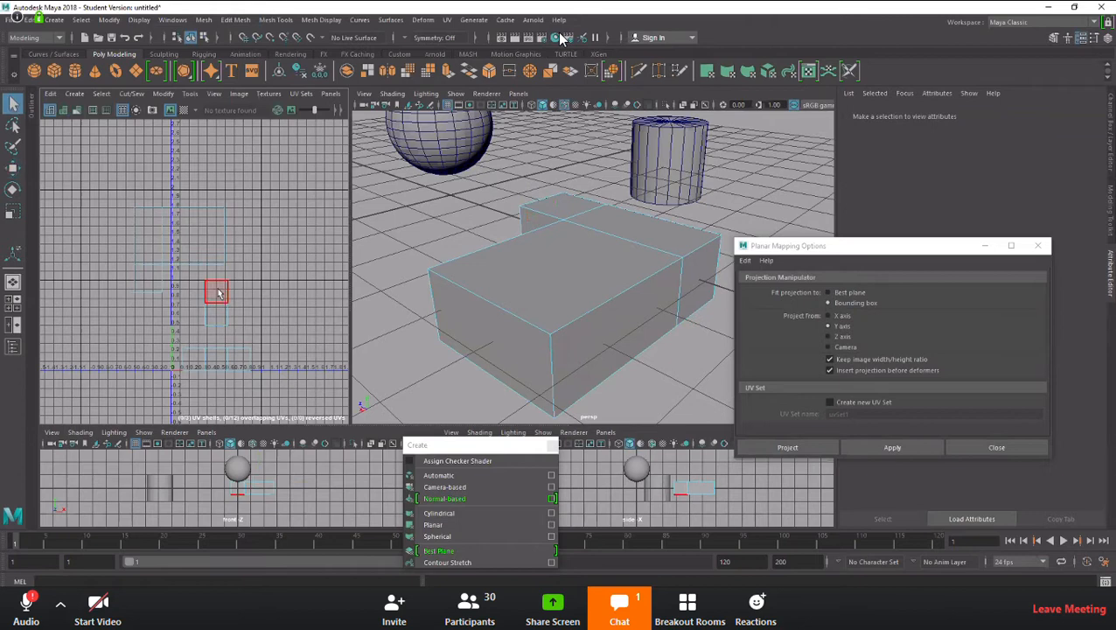
click(190, 93)
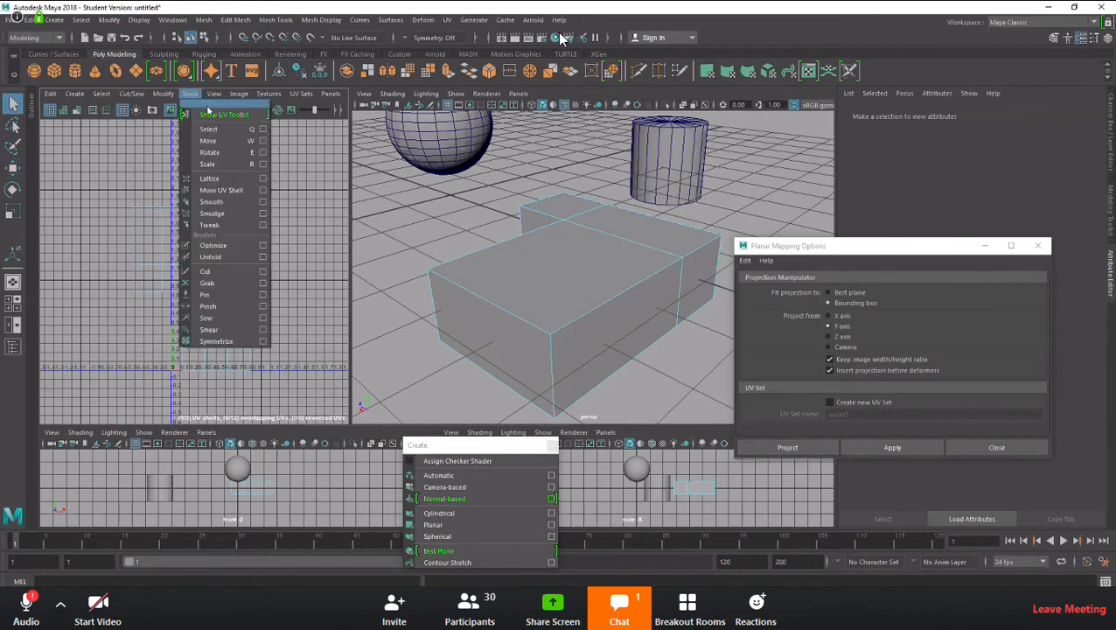
click(223, 98)
drag(217, 92, 340, 63)
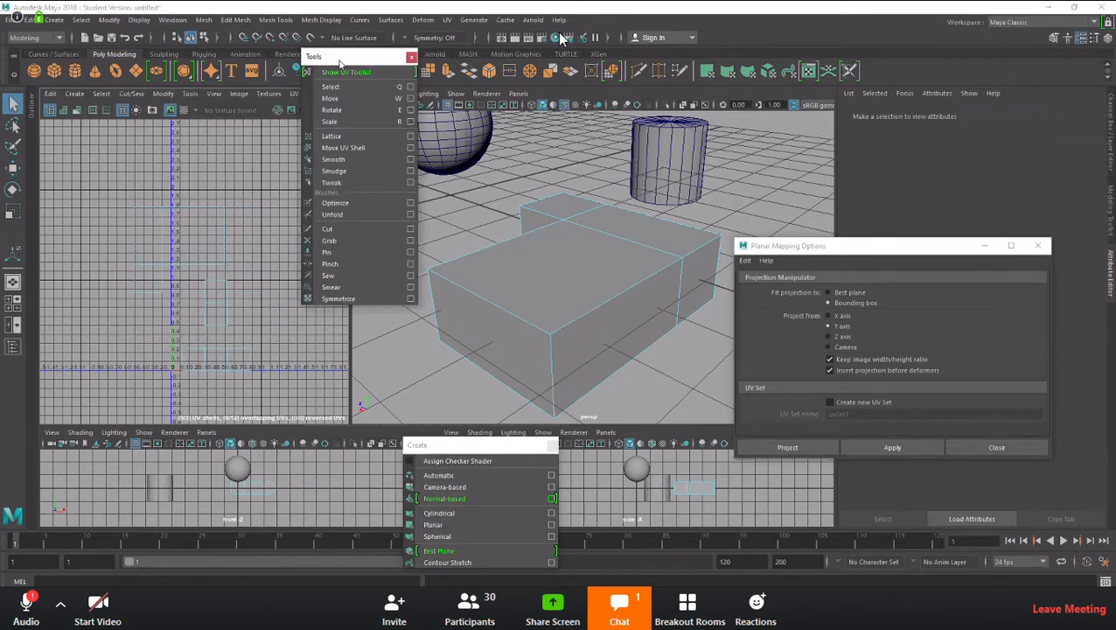
With the Move tool, shift the UVs of the large top face and of a square face in the original cube layout.
click(331, 98)
click(201, 217)
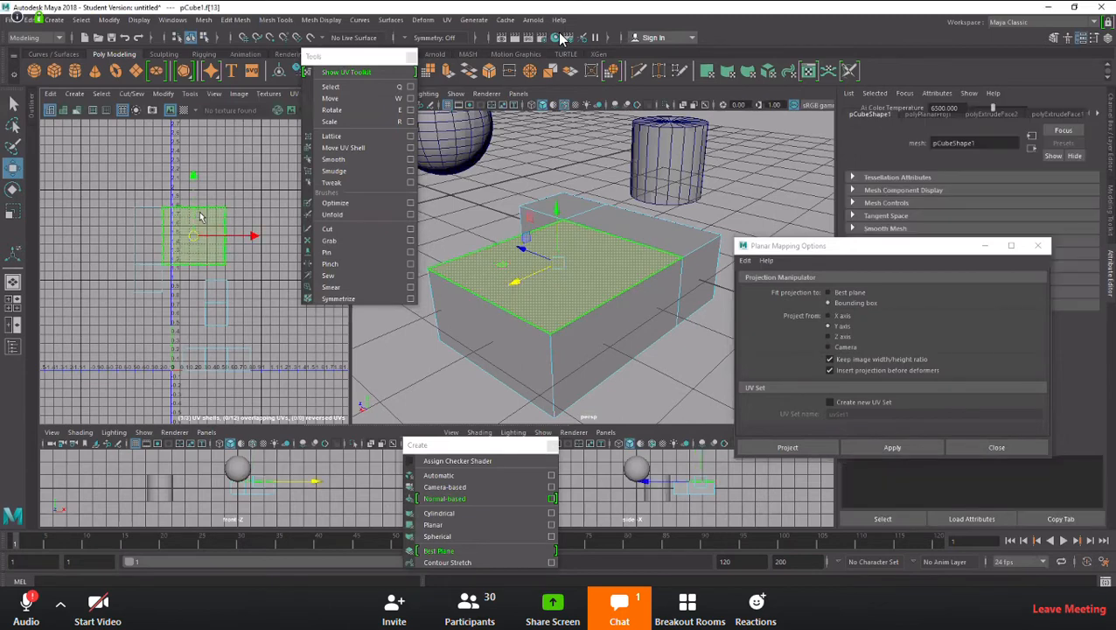
click(253, 256)
click(213, 252)
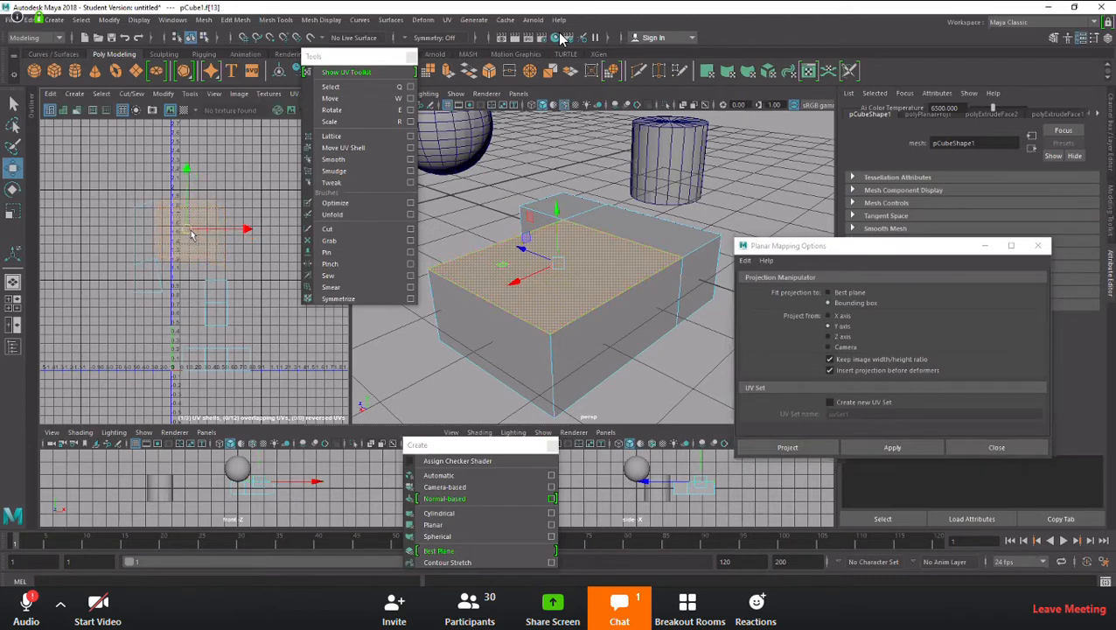
drag(114, 186, 165, 226)
click(225, 303)
drag(216, 291, 186, 289)
click(217, 318)
Test moving the large top face's UVs alone, undo it, and move all three top faces' UVs together slightly upward.
click(194, 220)
click(193, 217)
drag(185, 205, 216, 202)
key(ctrl+z)
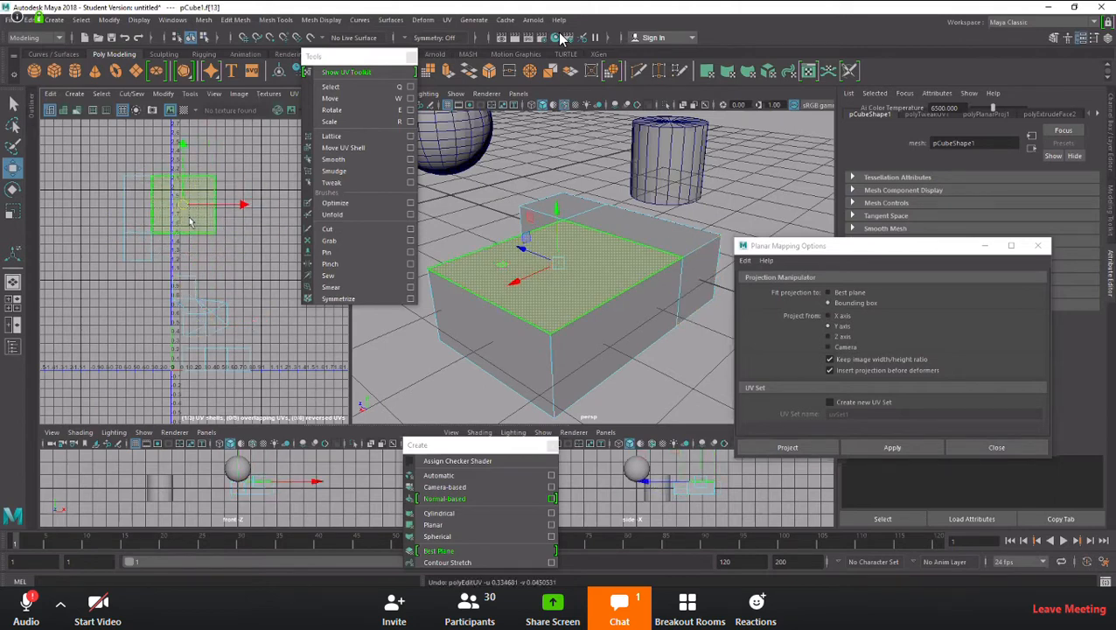
shift+click(142, 211)
shift+click(150, 245)
drag(170, 218, 172, 213)
click(193, 253)
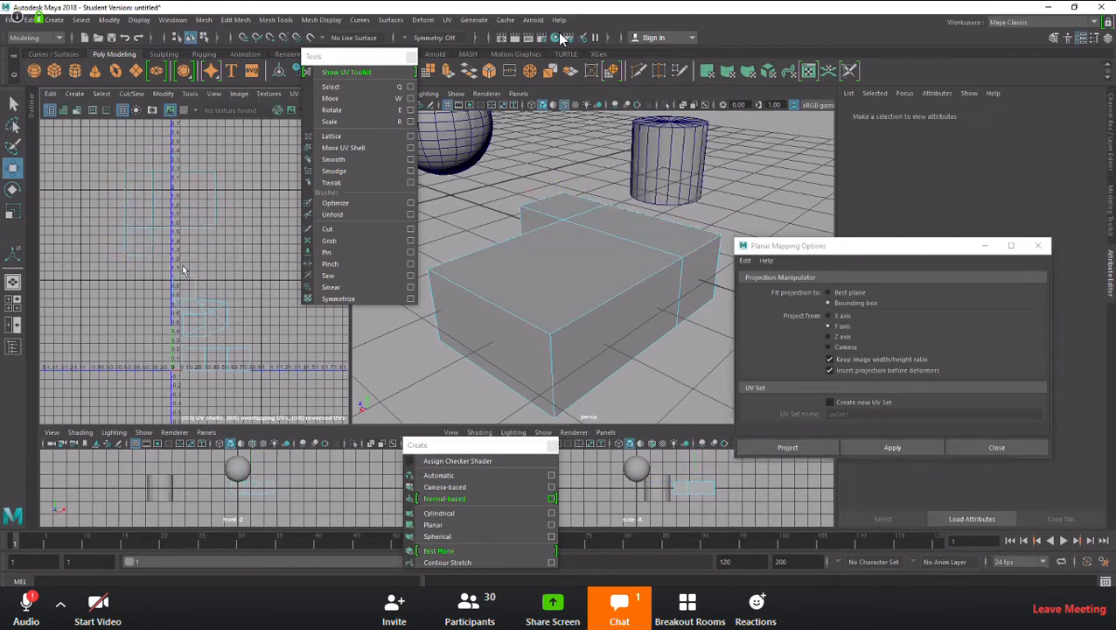
Select the small square face in the original UV layout and check where it lies on the extruded cube.
click(210, 320)
drag(193, 359, 206, 343)
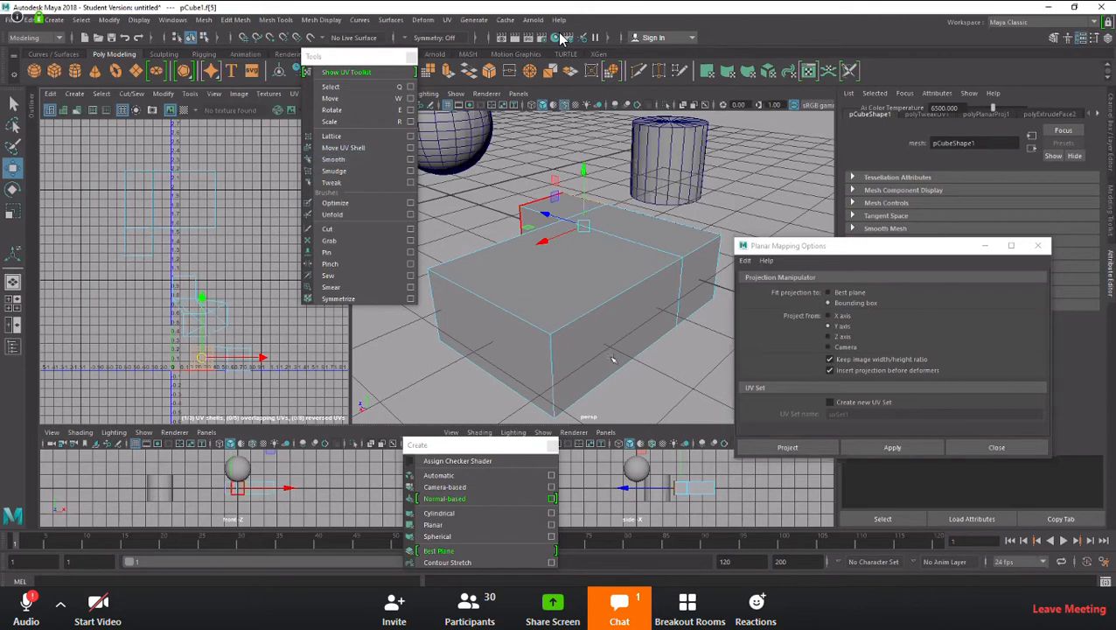
alt+drag(626, 355, 582, 337)
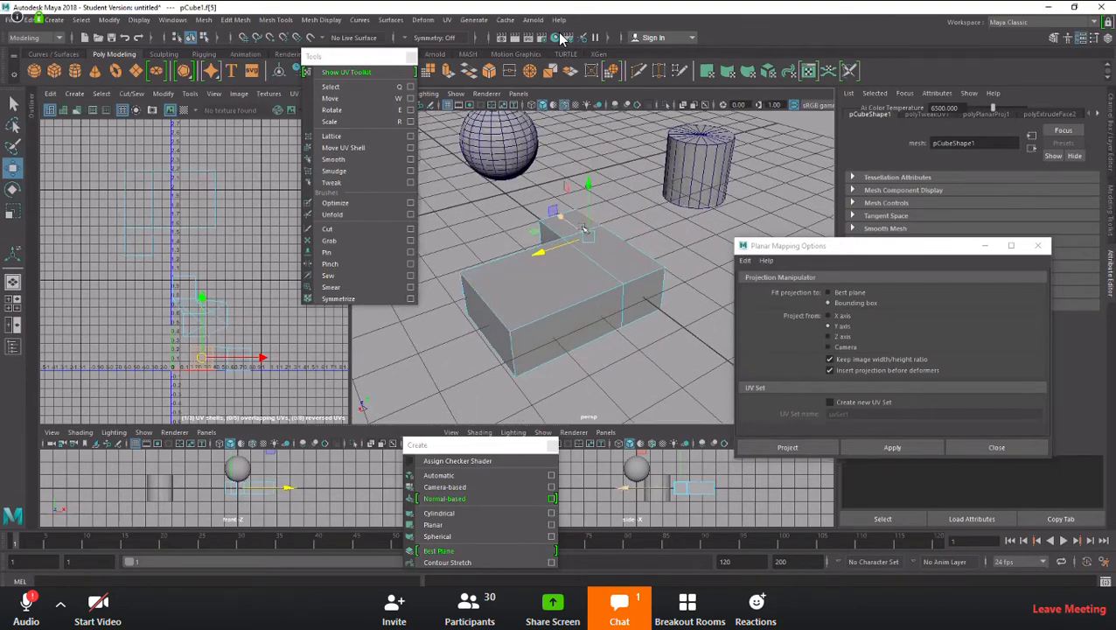
Select all three faces on the underside of the extruded cube.
alt+drag(604, 278, 636, 186)
click(637, 181)
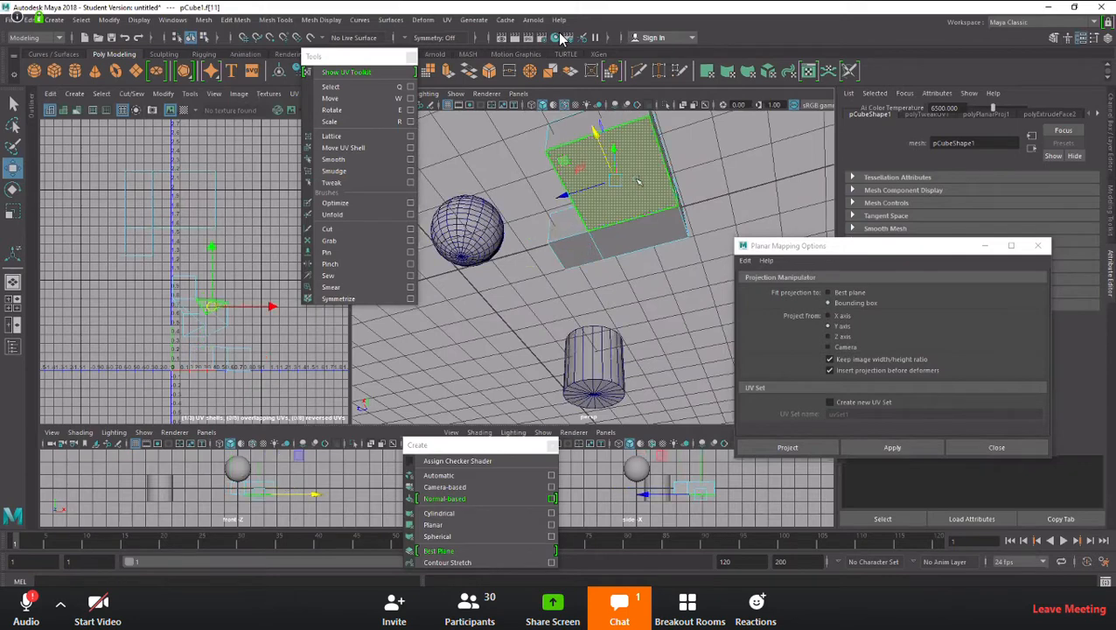
key(q)
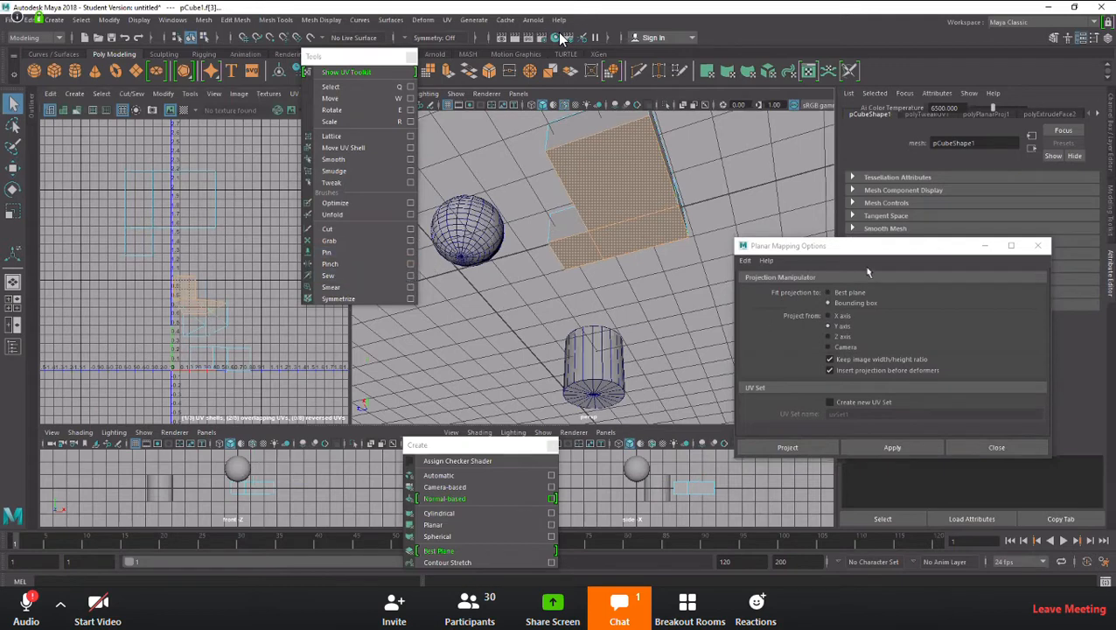
Close the planar mapping options and reopen them from the floating Create commands, moving that floating window higher.
drag(808, 250, 790, 231)
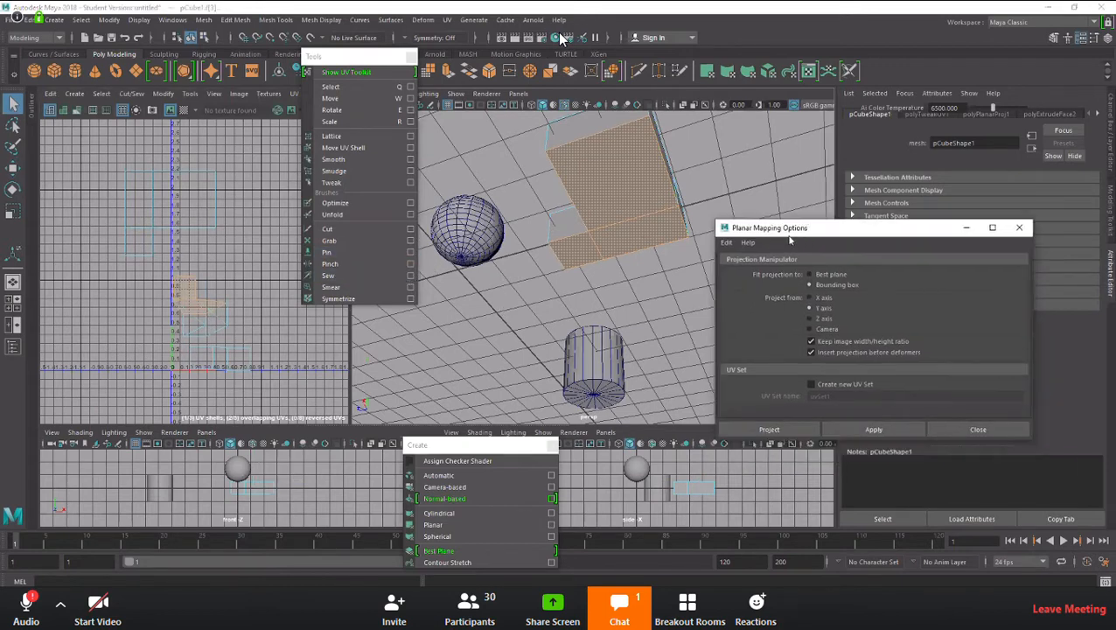
click(979, 429)
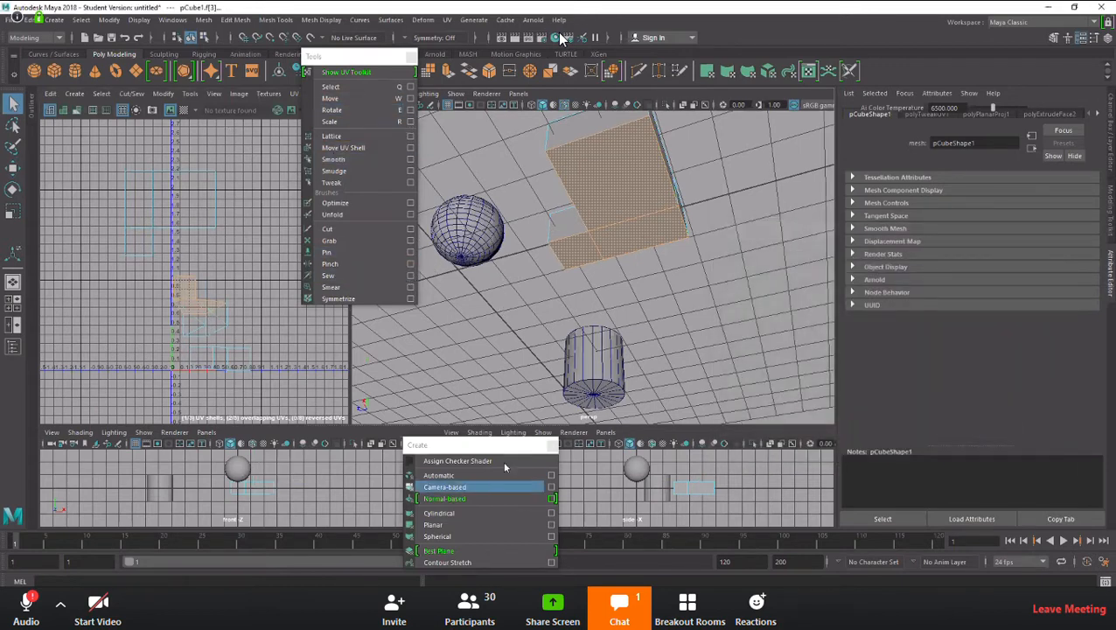
click(75, 94)
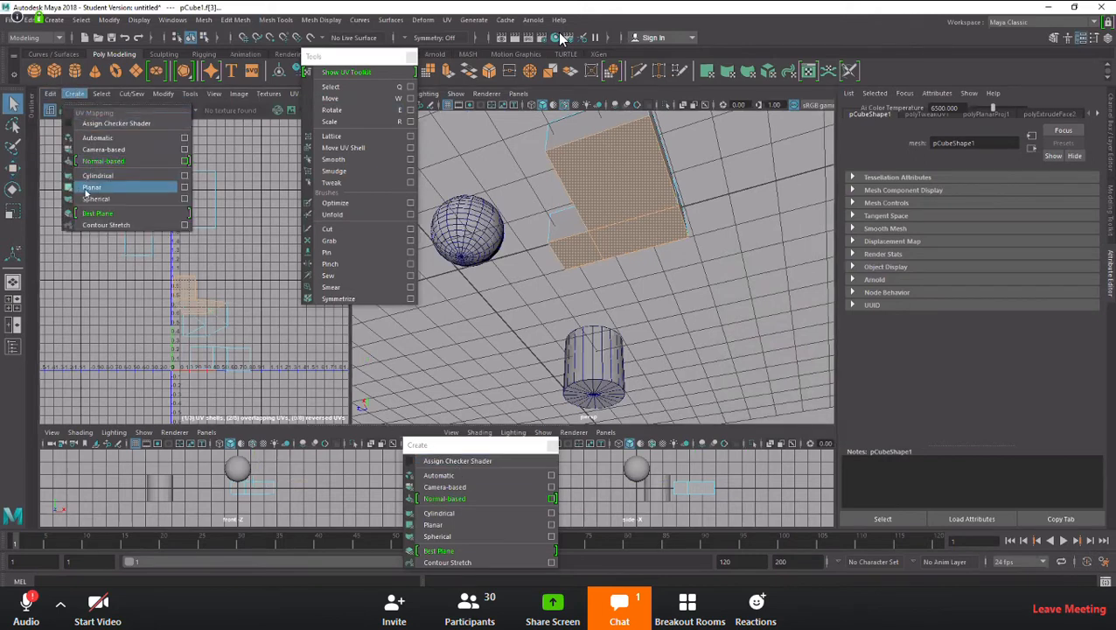
drag(483, 447, 457, 376)
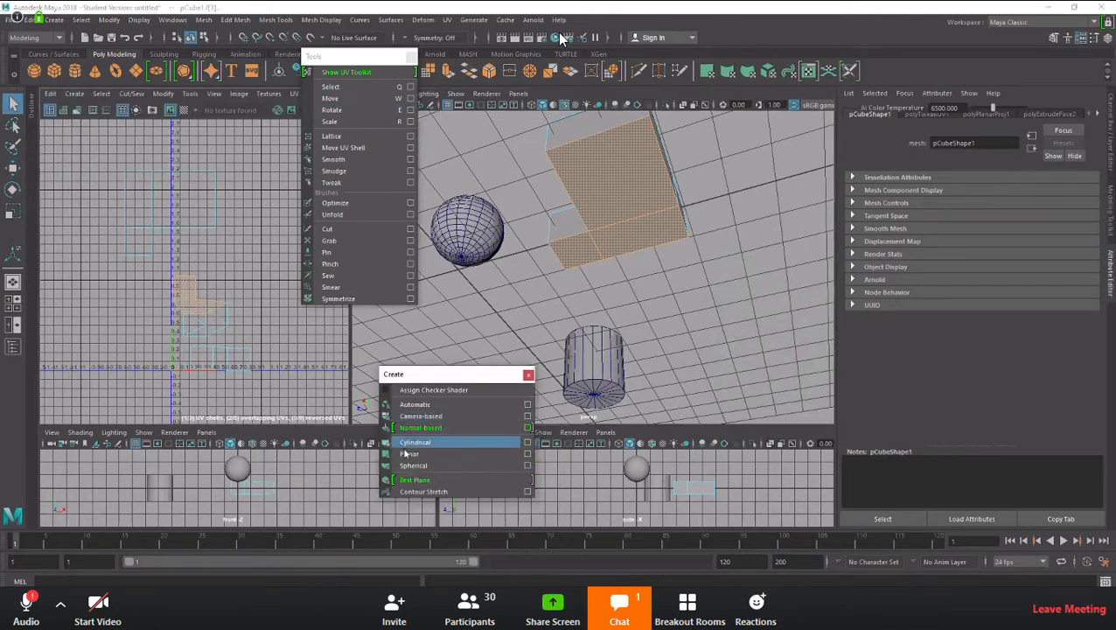
click(528, 455)
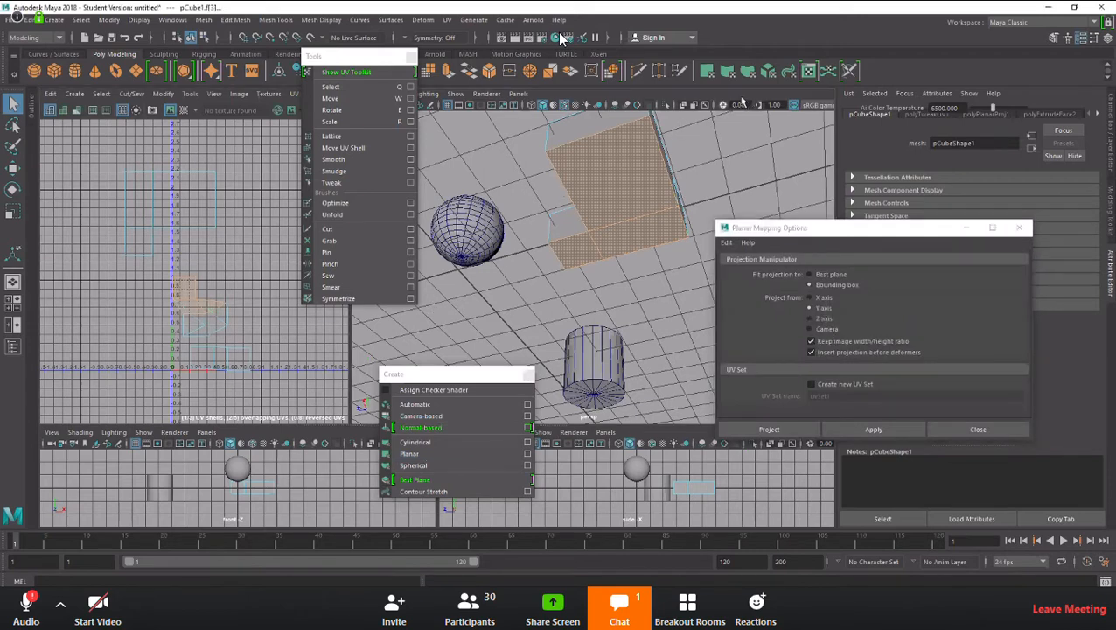
Planar-map the underside faces from the Y axis and move the resulting UVs into the empty area left of the 0–1 square.
alt+drag(652, 194, 654, 229)
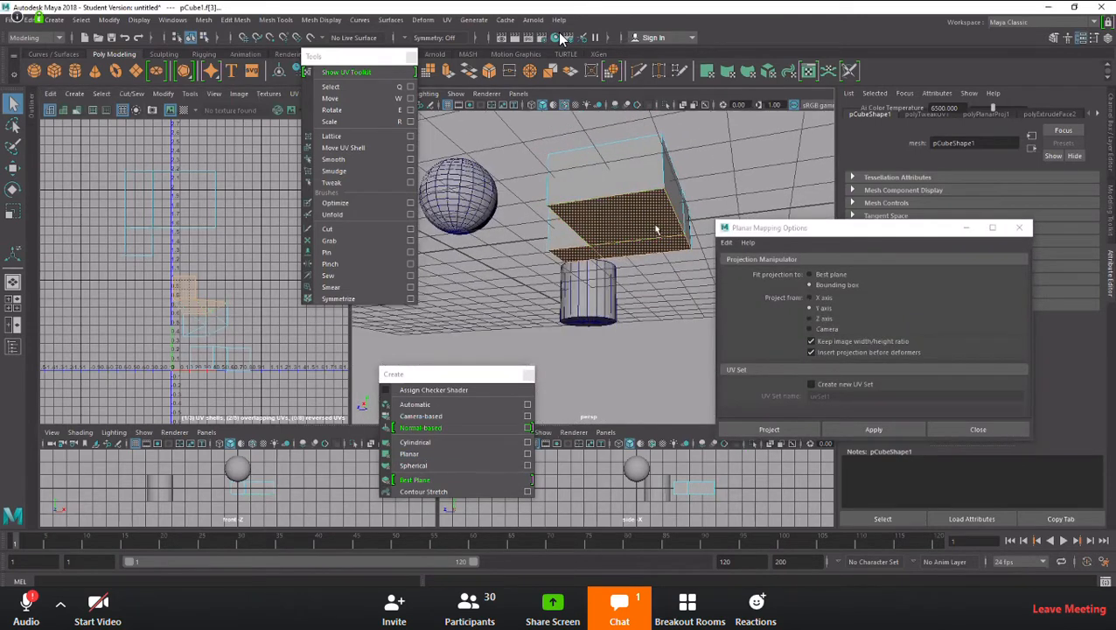
key(w)
alt+drag(655, 306, 646, 313)
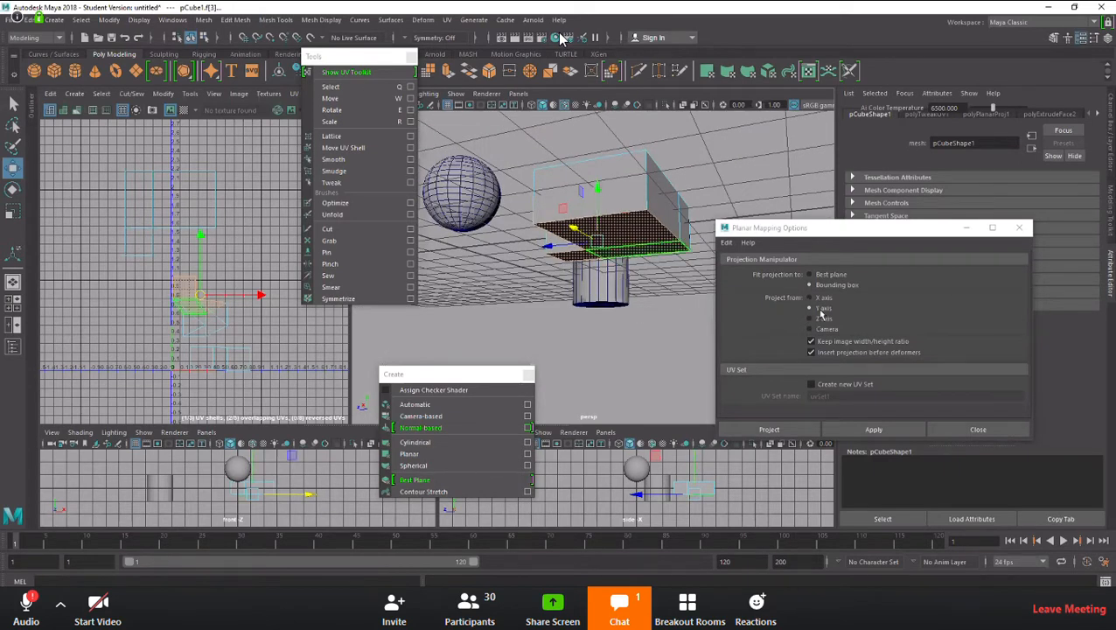
click(874, 430)
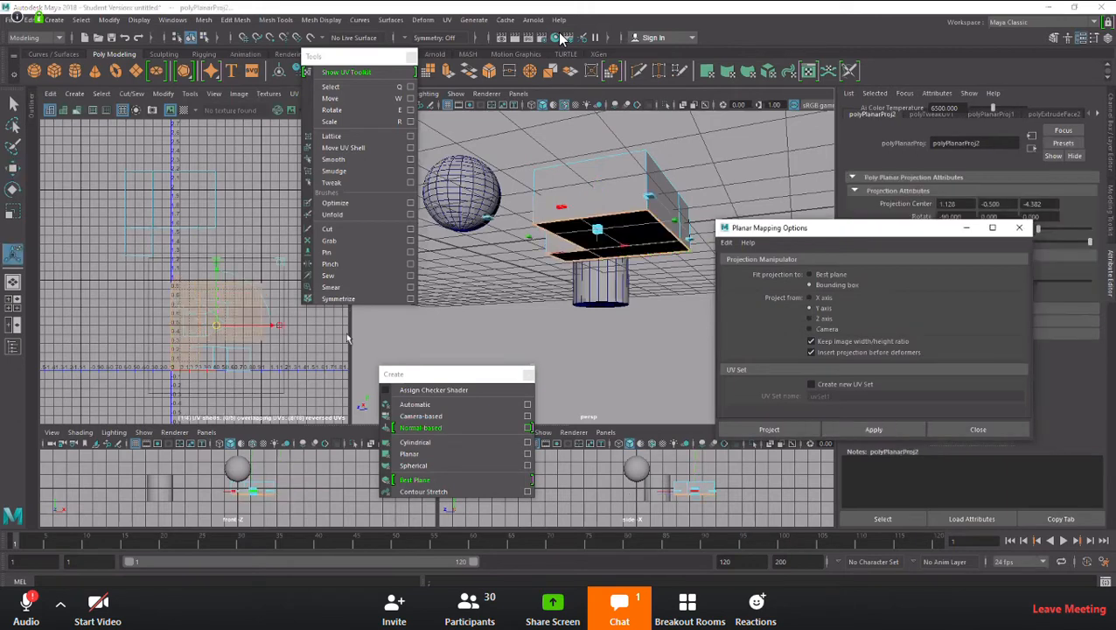
drag(214, 325, 102, 316)
Select the two adjoining faces on the long flat side of the extruded cube.
alt+drag(617, 345, 540, 289)
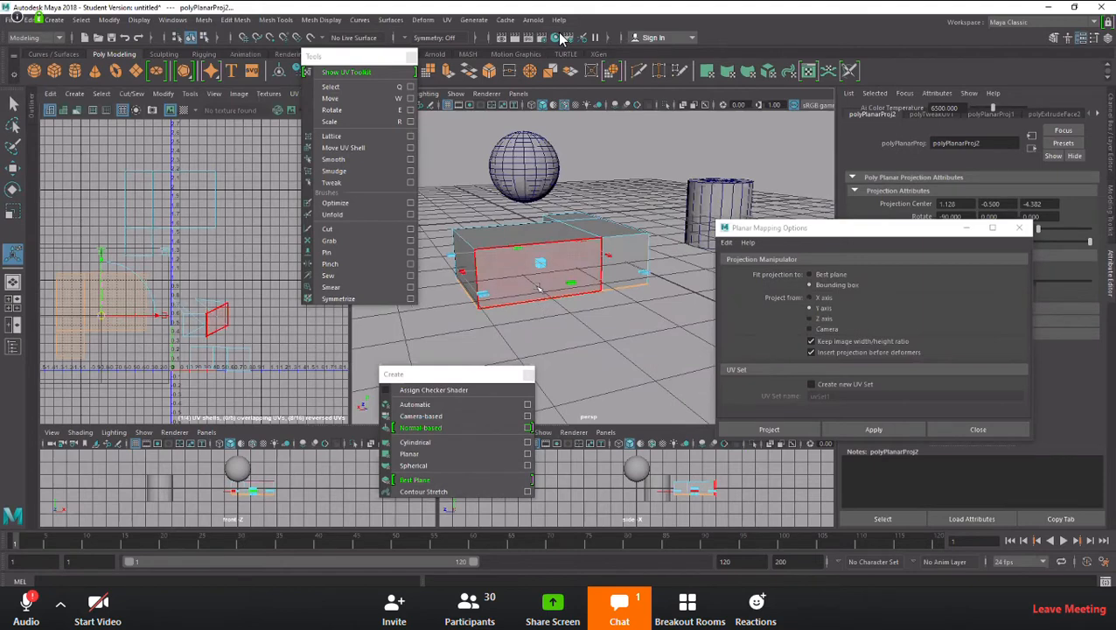
click(540, 289)
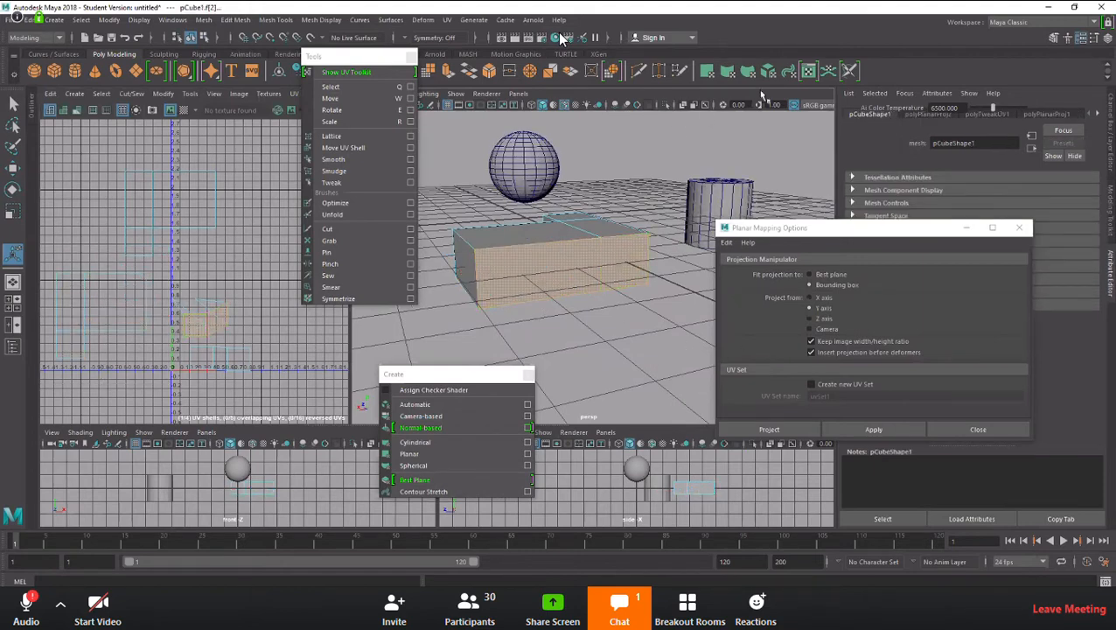
key(w)
alt+drag(579, 311, 624, 328)
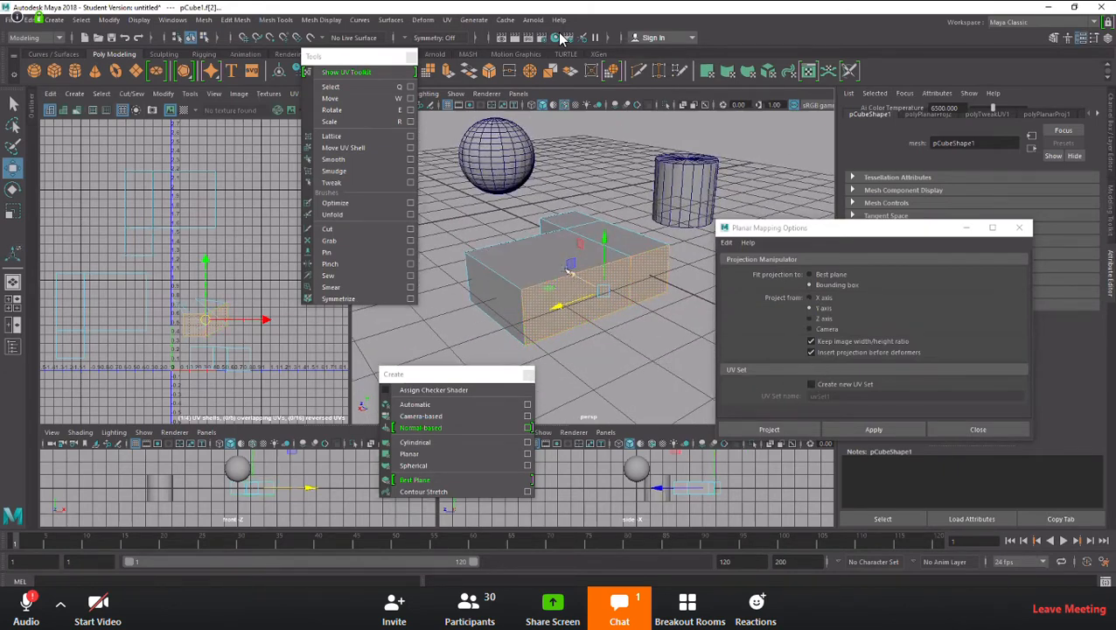
alt+drag(643, 340, 568, 283)
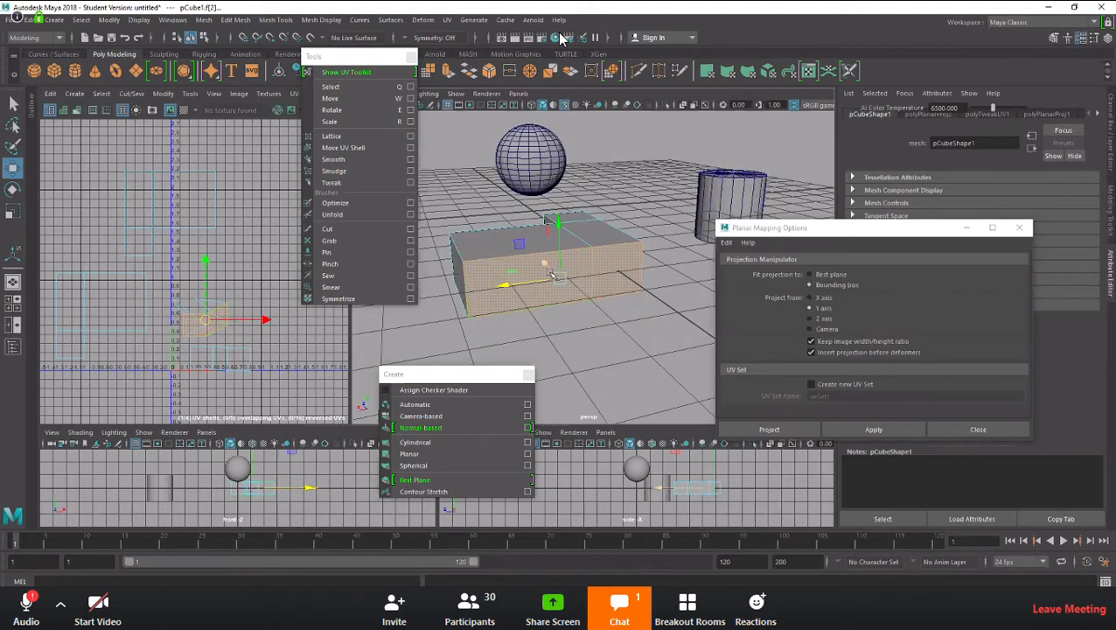
alt+drag(595, 320, 643, 344)
Try planar projections of the two selected side faces from the Z, X and Y axes in turn.
click(822, 321)
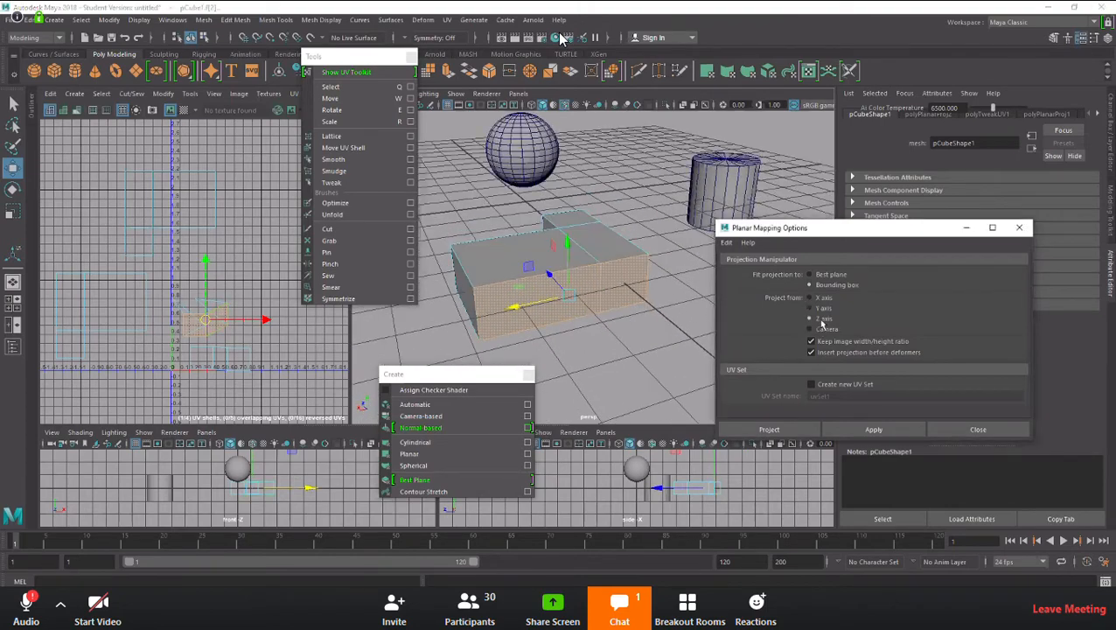
click(874, 428)
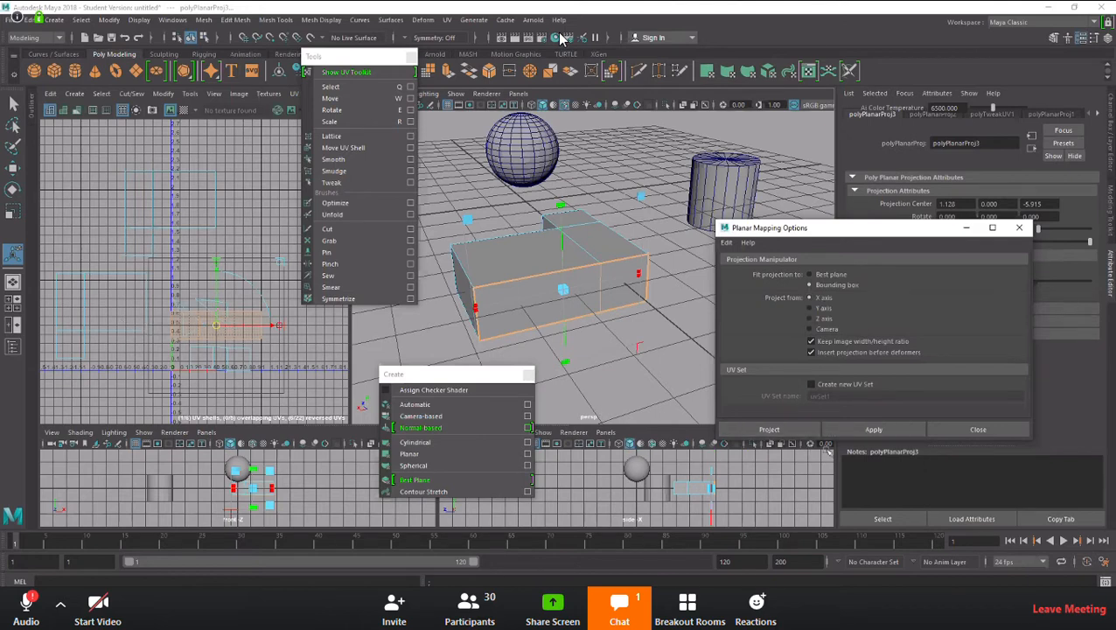
click(858, 433)
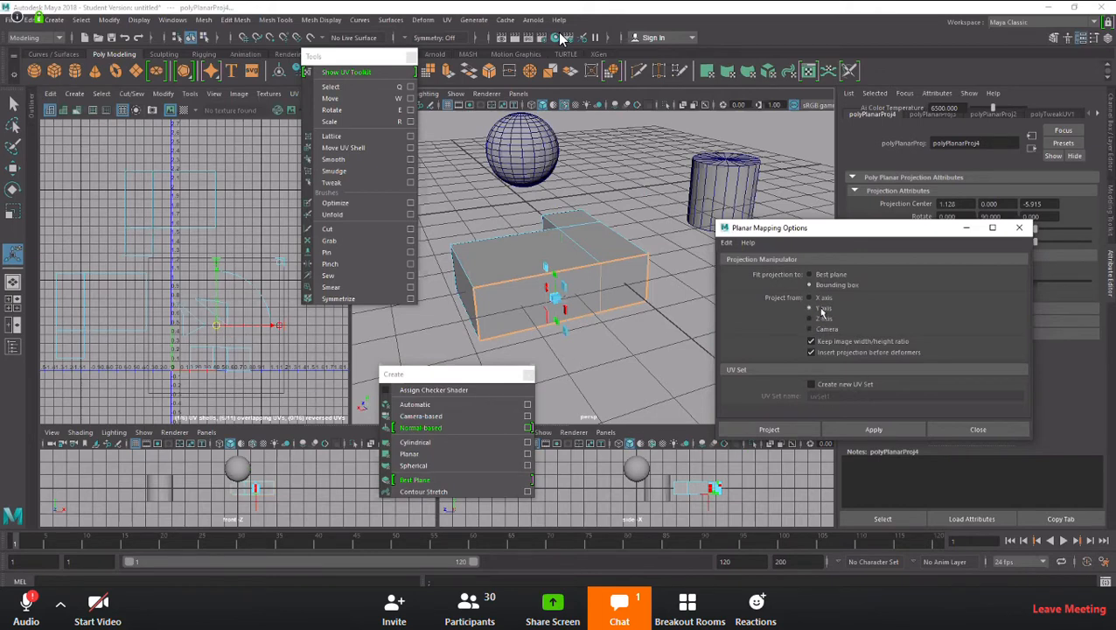
click(873, 430)
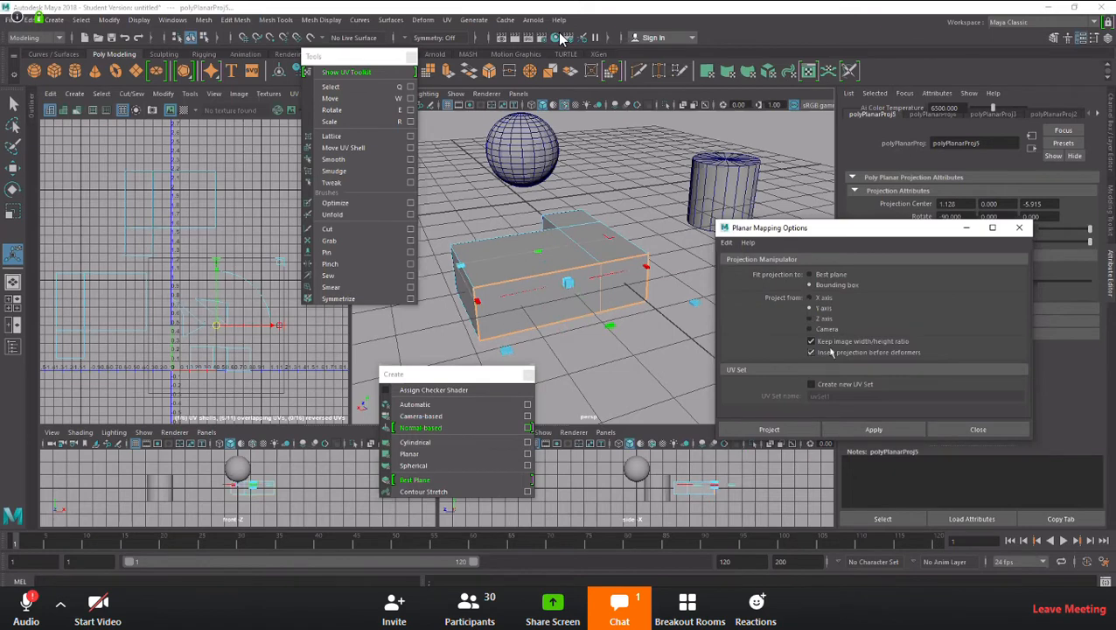
Project the two side faces from the Z axis and move their UVs above the remapped top-face shell.
click(823, 319)
click(871, 428)
drag(218, 332, 219, 152)
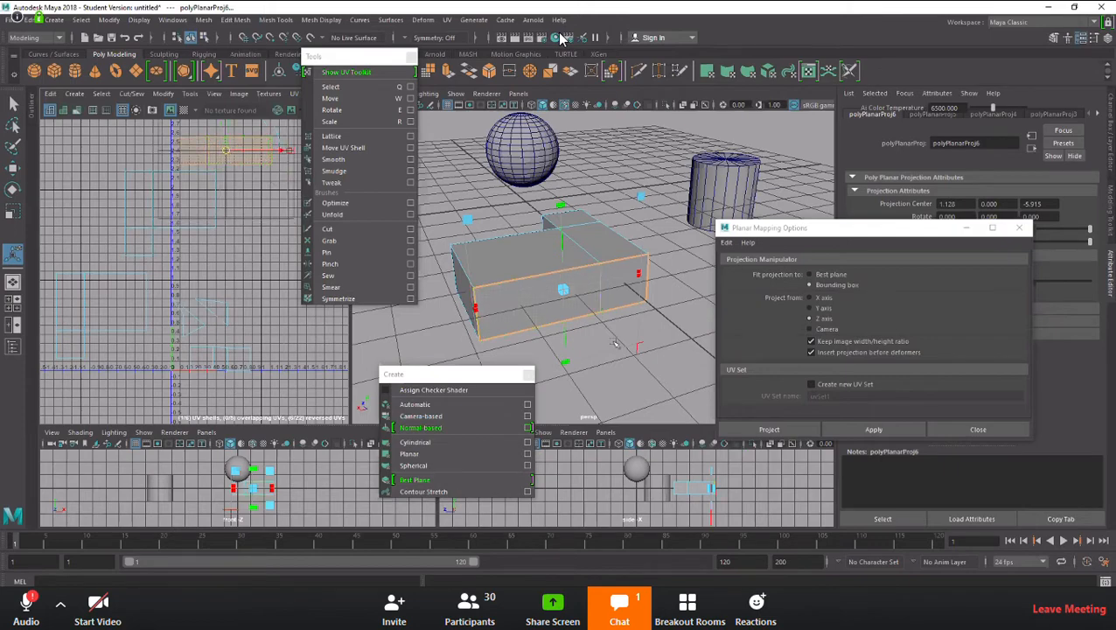
Select the two faces of the next outer side of the extruded cube and planar-map them from the X axis.
alt+drag(616, 346, 563, 254)
click(562, 254)
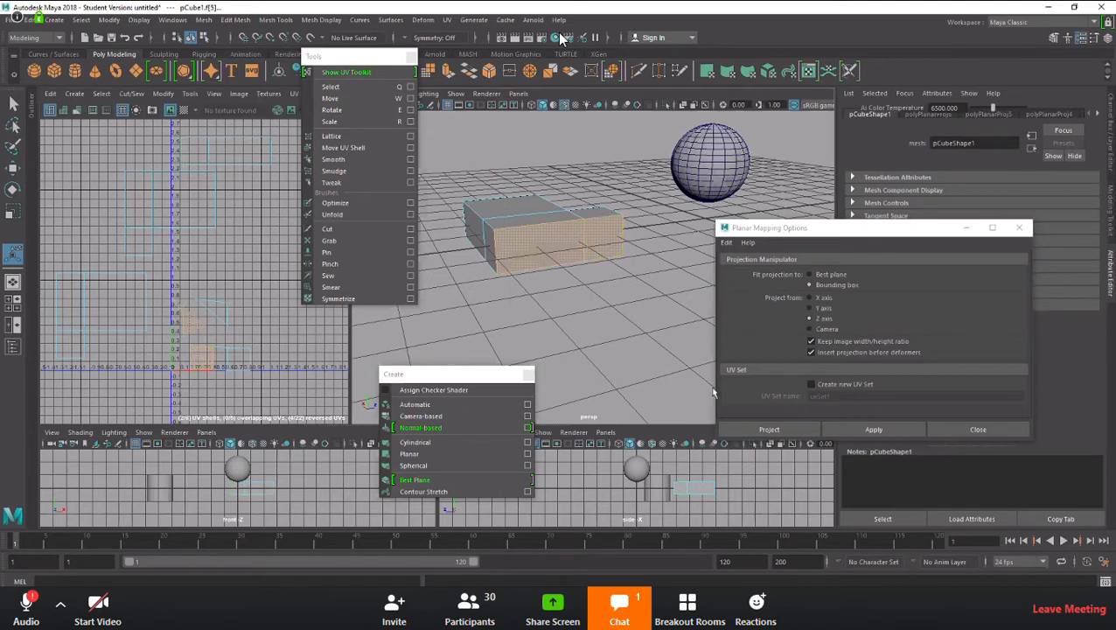
key(w)
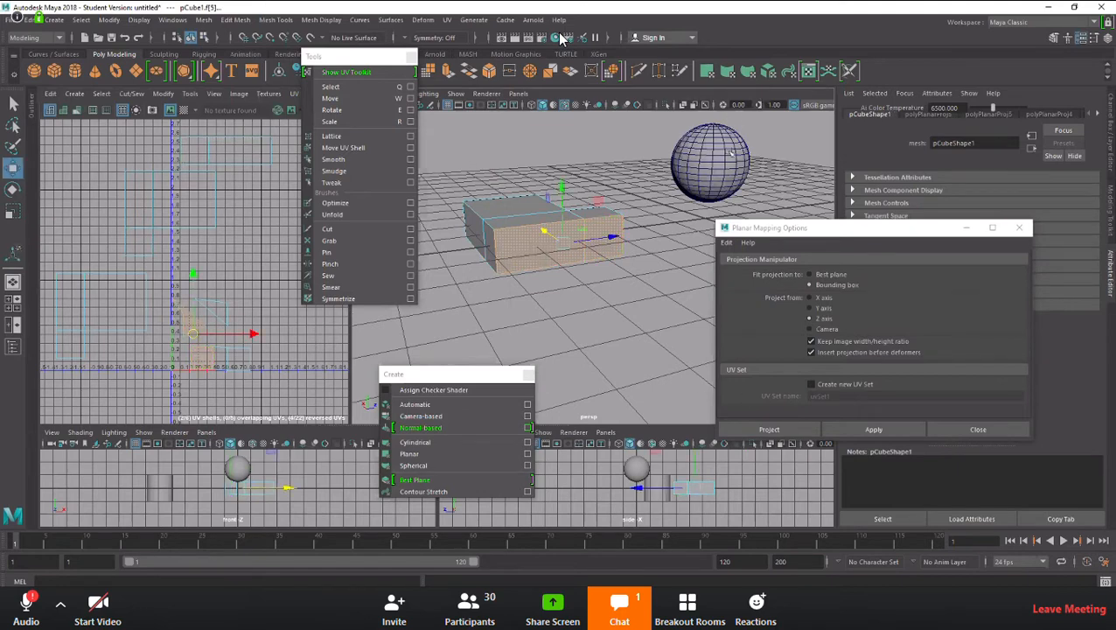
click(810, 298)
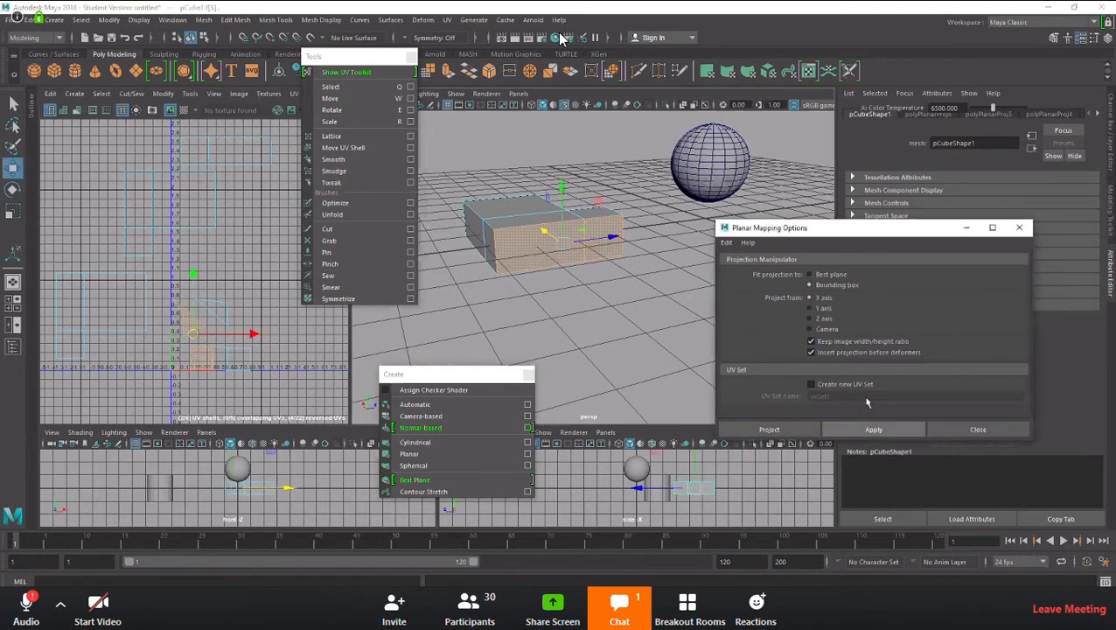
click(874, 428)
Planar-map the end face on the opposite side of the block from the X axis.
alt+drag(630, 350, 727, 325)
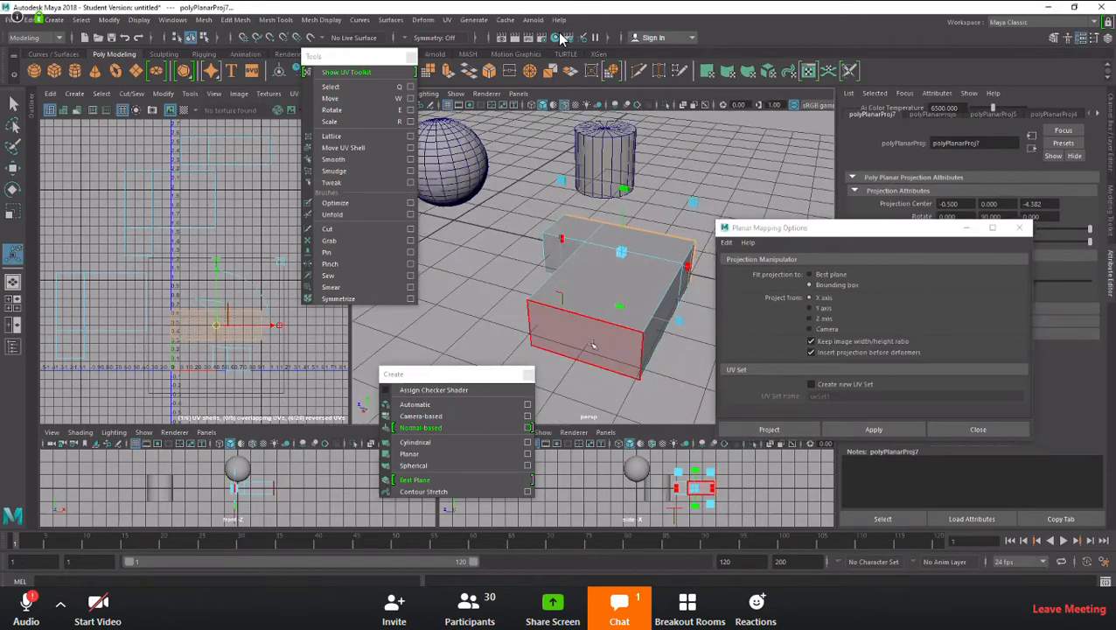
click(598, 360)
key(w)
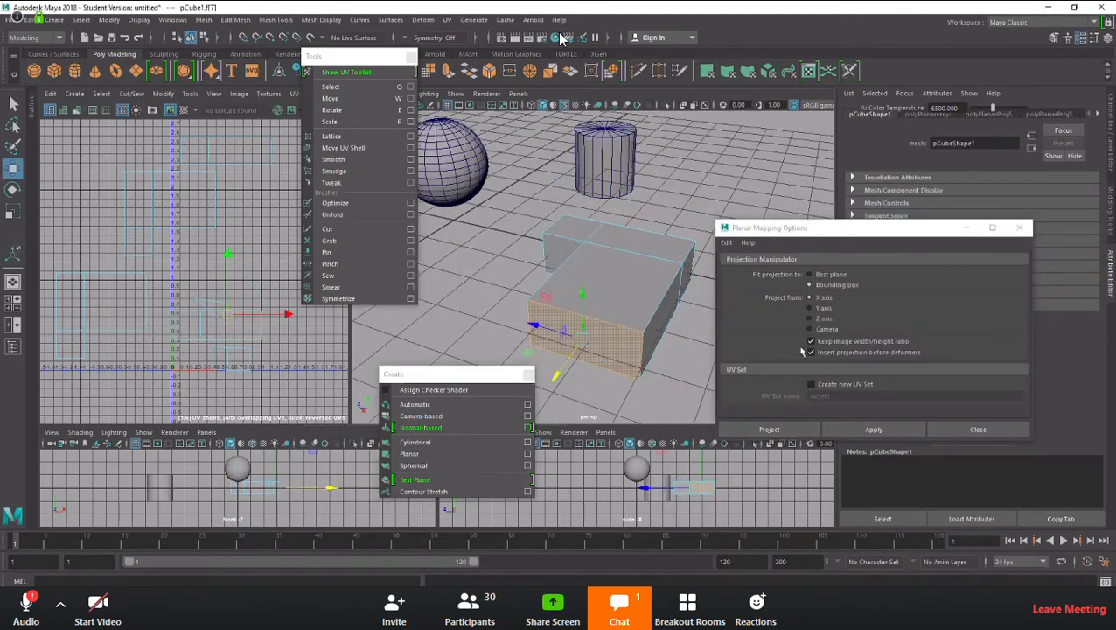
click(874, 429)
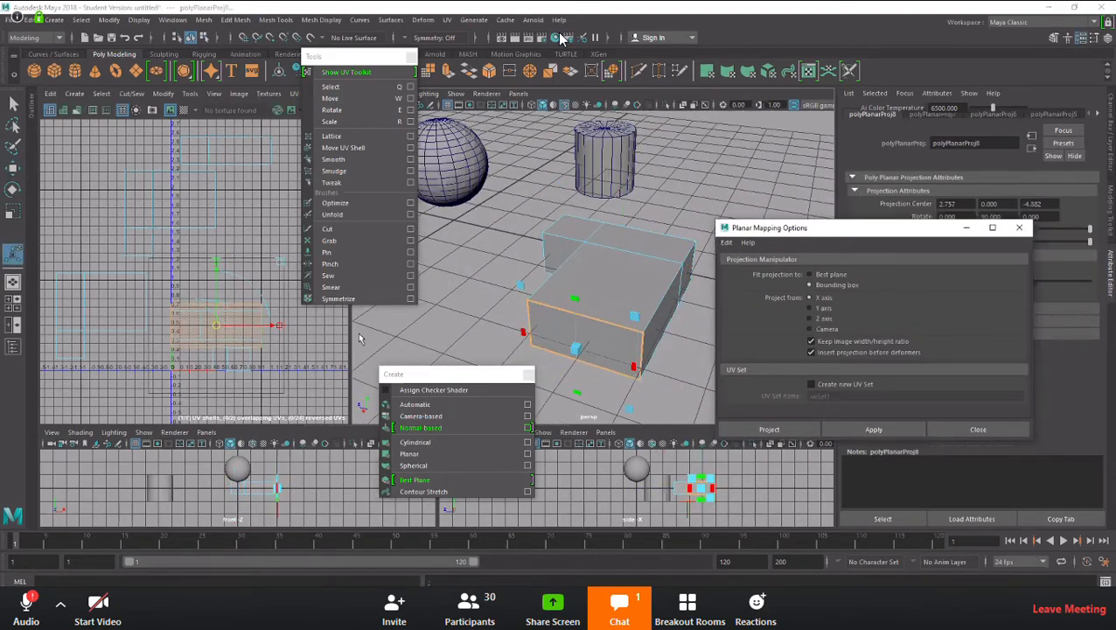
Planar-map the recessed inner face of the L shape and the small end face of its arm separately from the Z axis.
alt+drag(506, 323, 623, 294)
click(629, 292)
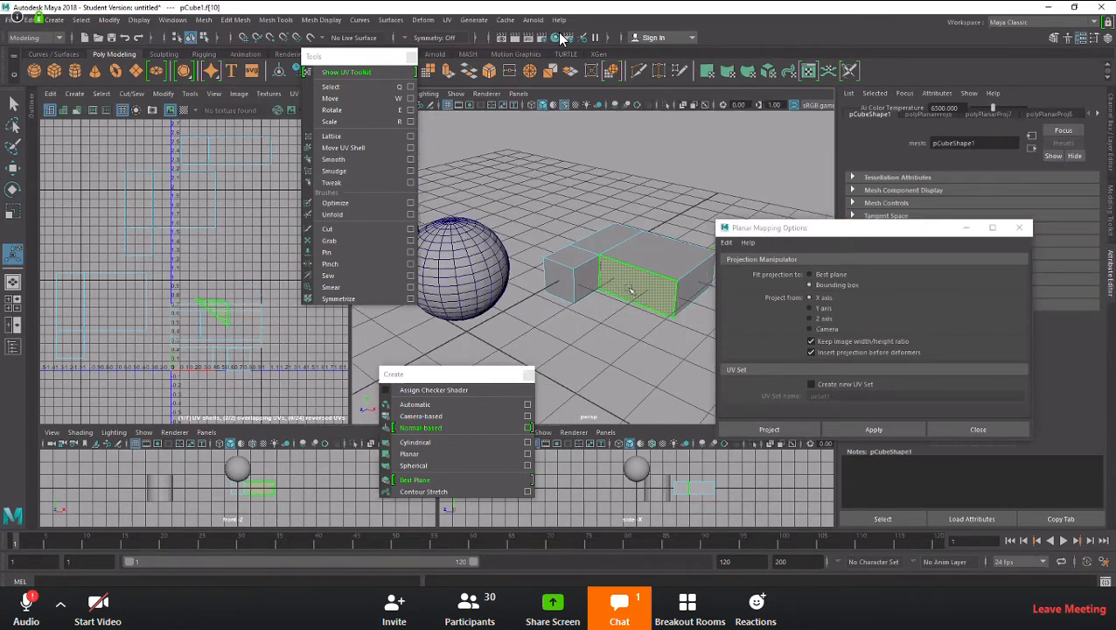
key(w)
click(822, 319)
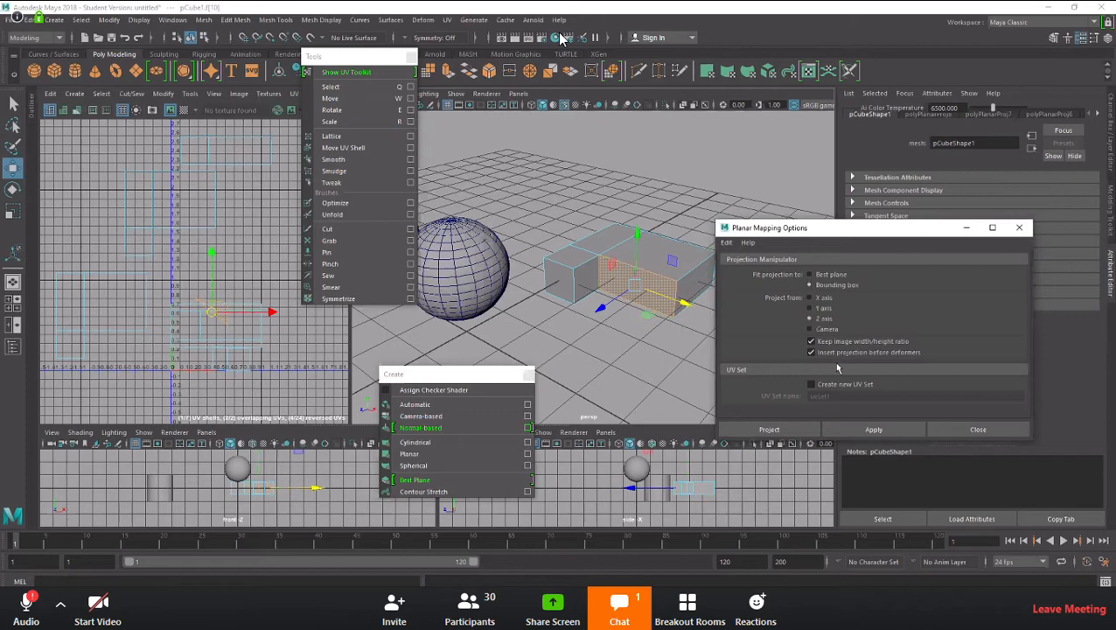
click(864, 429)
click(561, 282)
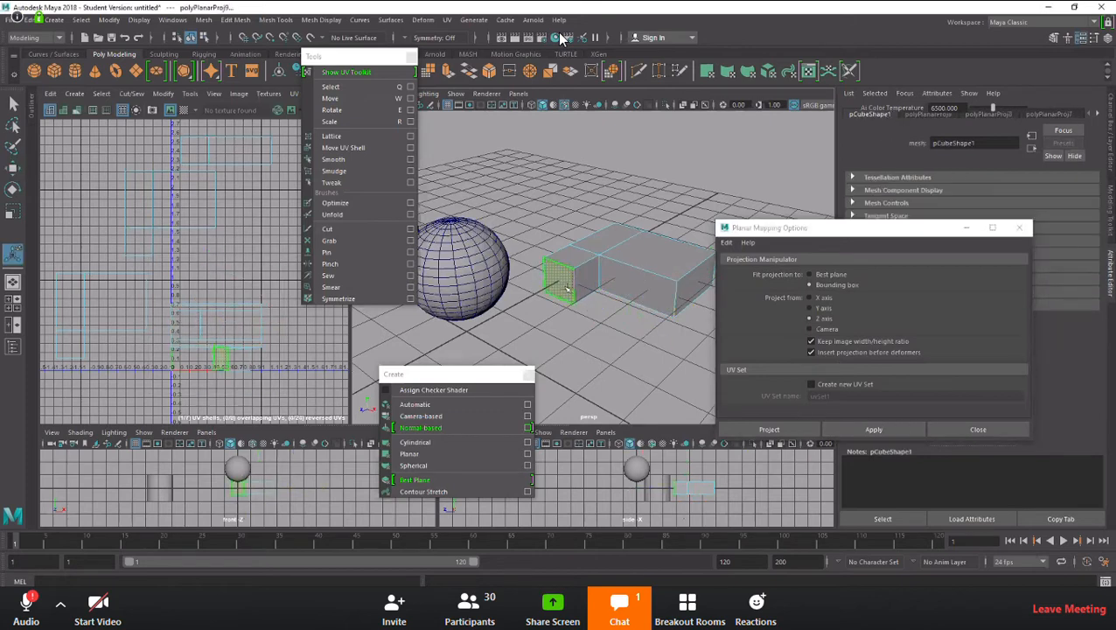
click(874, 429)
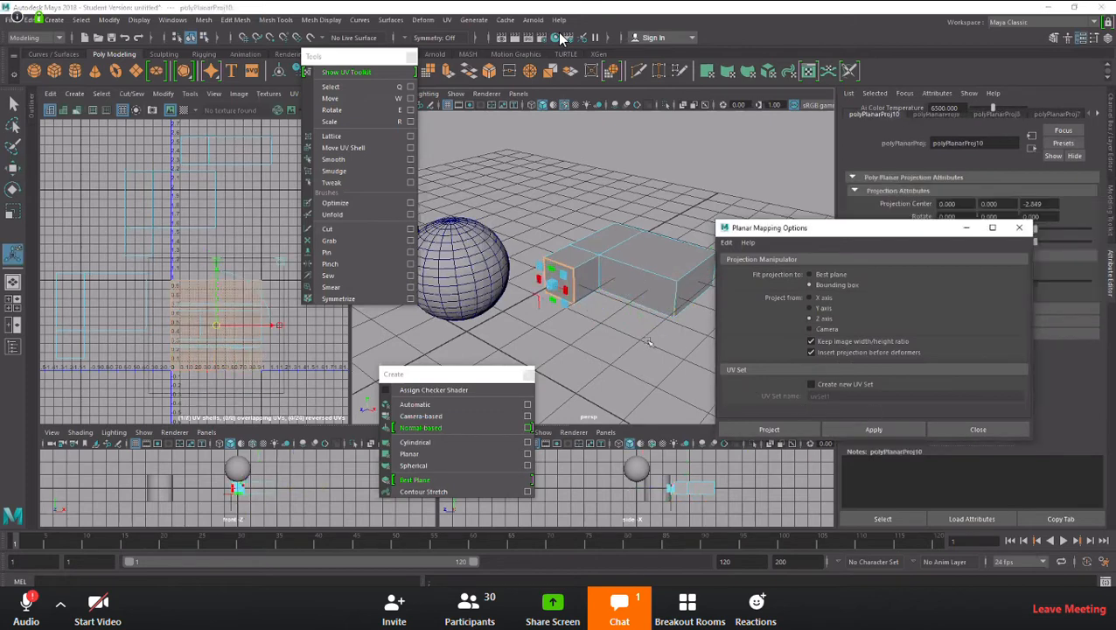
Planar-map the inner side face of the short arm from the X axis.
click(591, 287)
key(w)
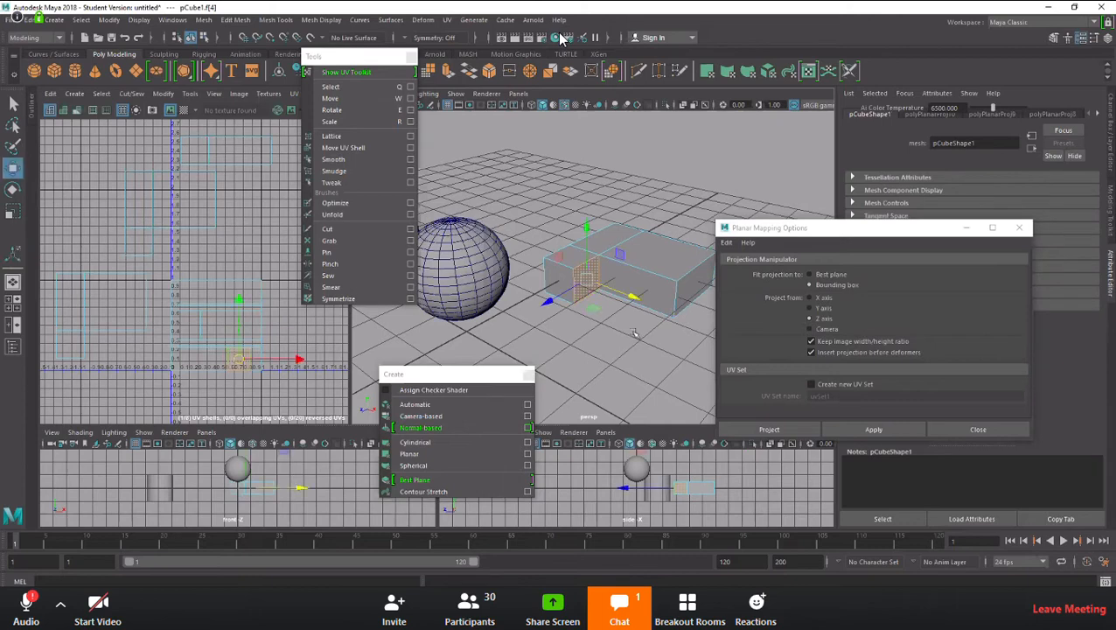
click(822, 299)
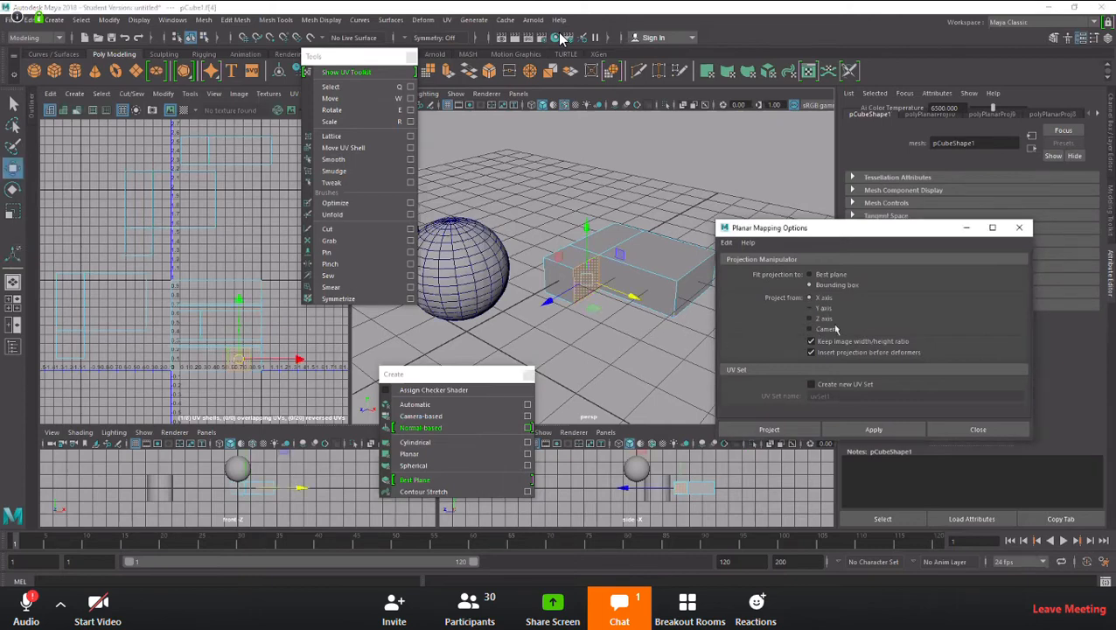
click(873, 429)
Move the floating Tools window clear of the UV layout and clear the face selection.
alt+drag(622, 357, 485, 358)
scroll(270, 331, down, 2)
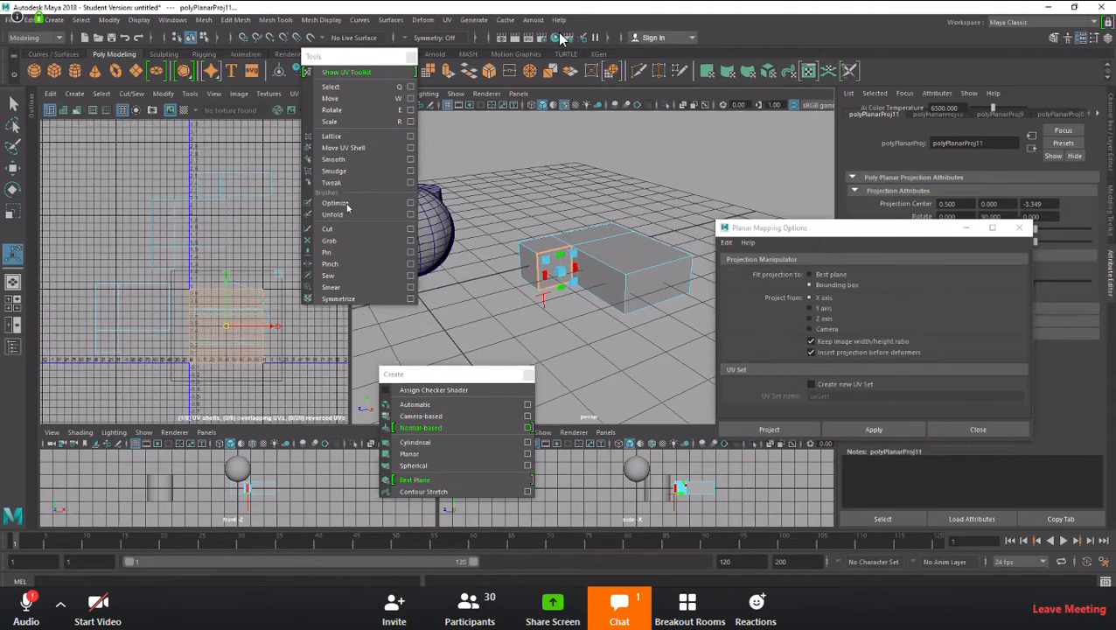
drag(350, 56, 403, 69)
click(127, 198)
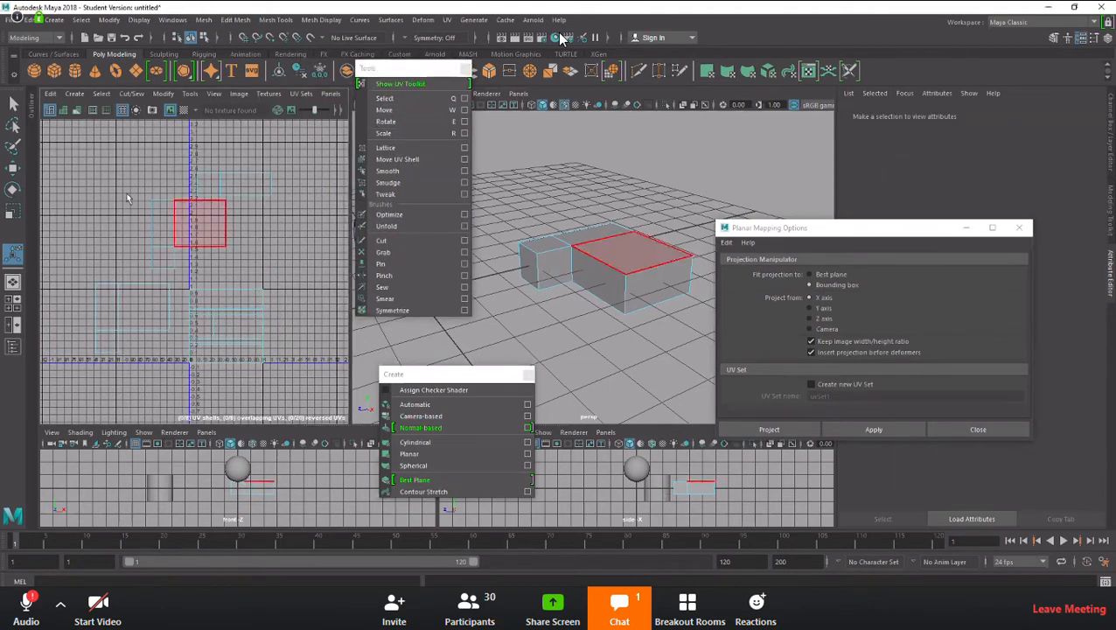
Move the end face's UV shell to the upper left of the UV layout and another stacked shell to the upper right.
click(226, 330)
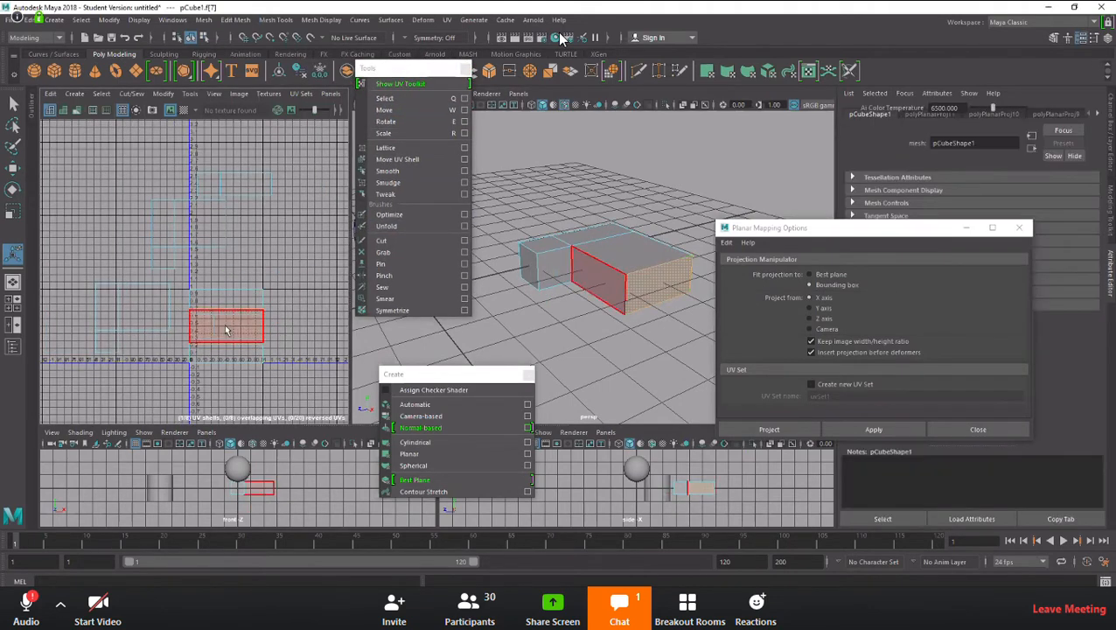
key(w)
drag(227, 328, 117, 173)
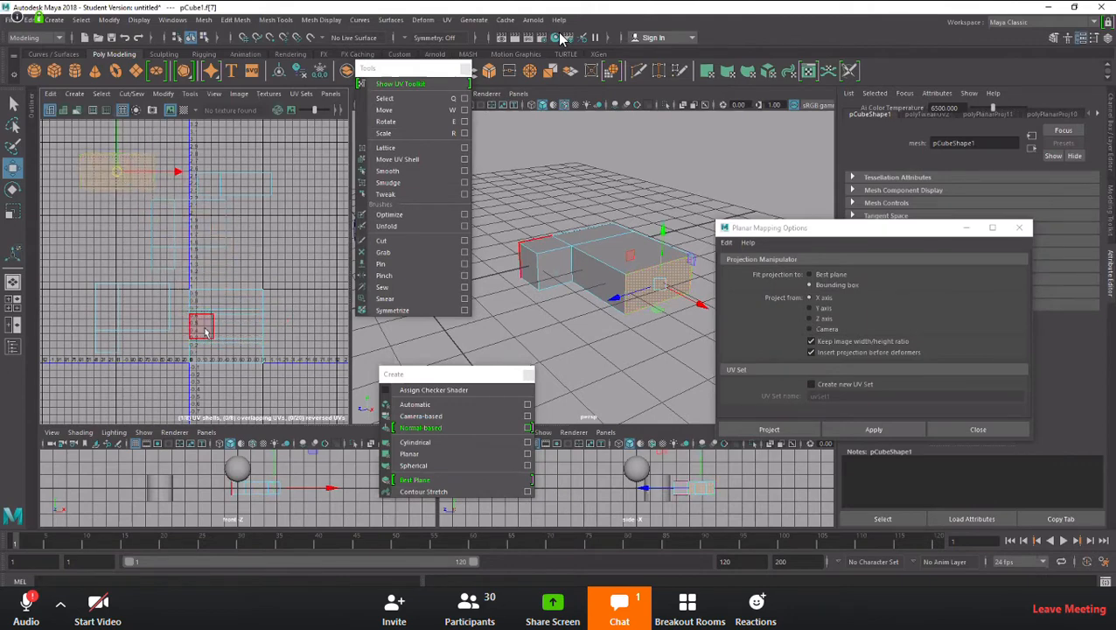
click(224, 326)
drag(239, 336, 312, 162)
Separate the remaining stacked shells, placing one to the right of the 0–1 square and the short arm's inner side face shell below it.
click(238, 332)
drag(235, 331, 328, 321)
key(ctrl+z)
click(214, 327)
click(227, 329)
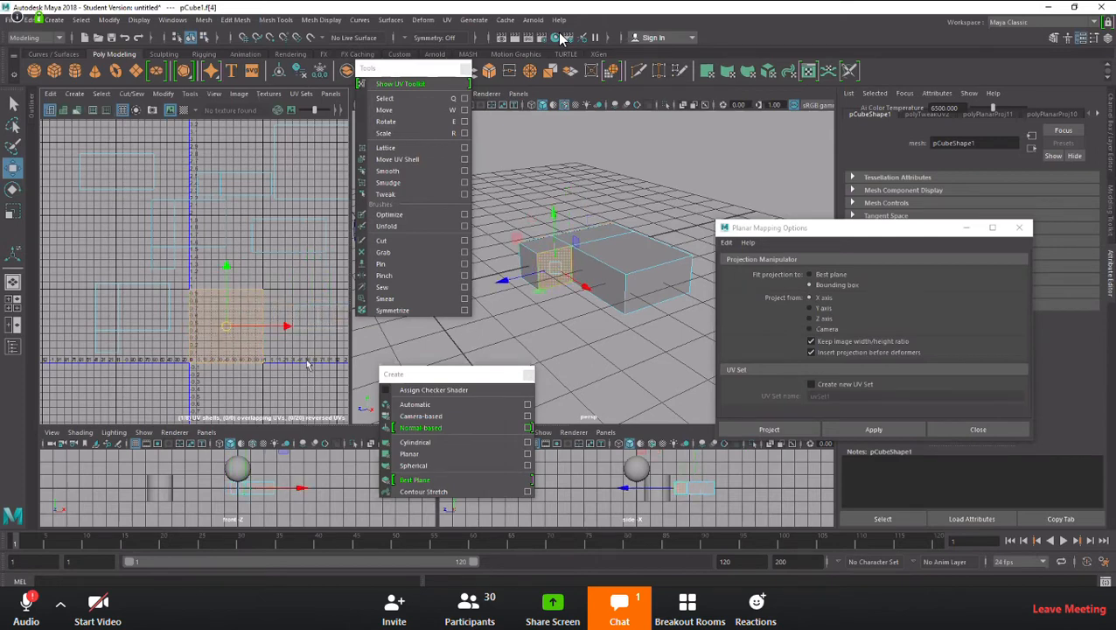
drag(233, 332, 243, 378)
Widen the UV Editor and move the short arm's side face shell farther below the horizontal UV axis.
scroll(244, 378, down, 3)
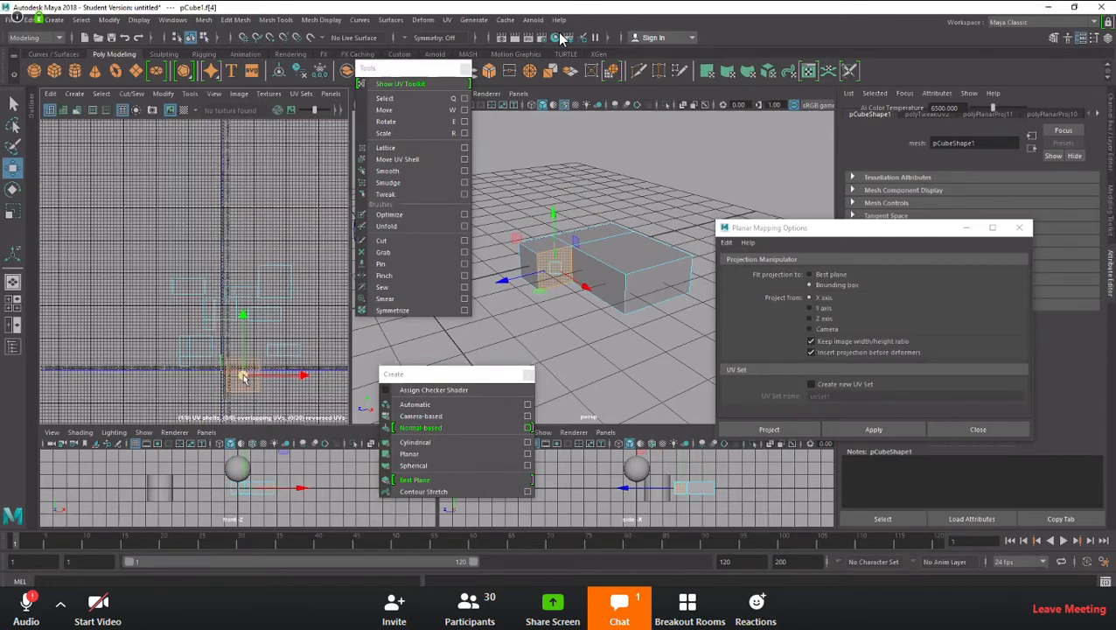
alt+middle_drag(304, 357, 262, 343)
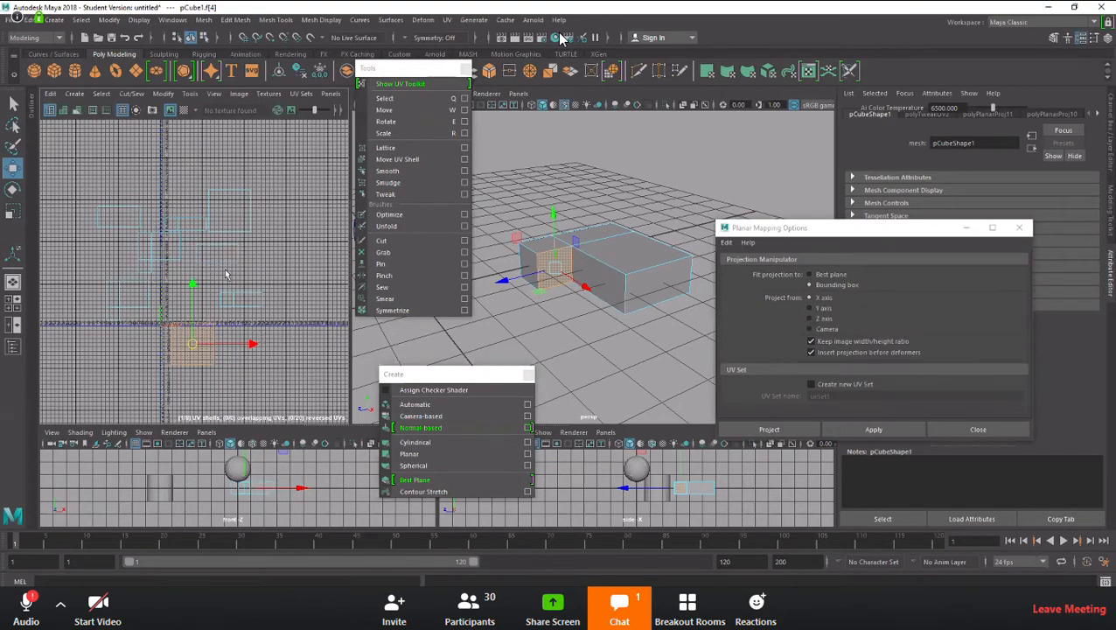
drag(347, 319, 389, 319)
drag(228, 384, 239, 390)
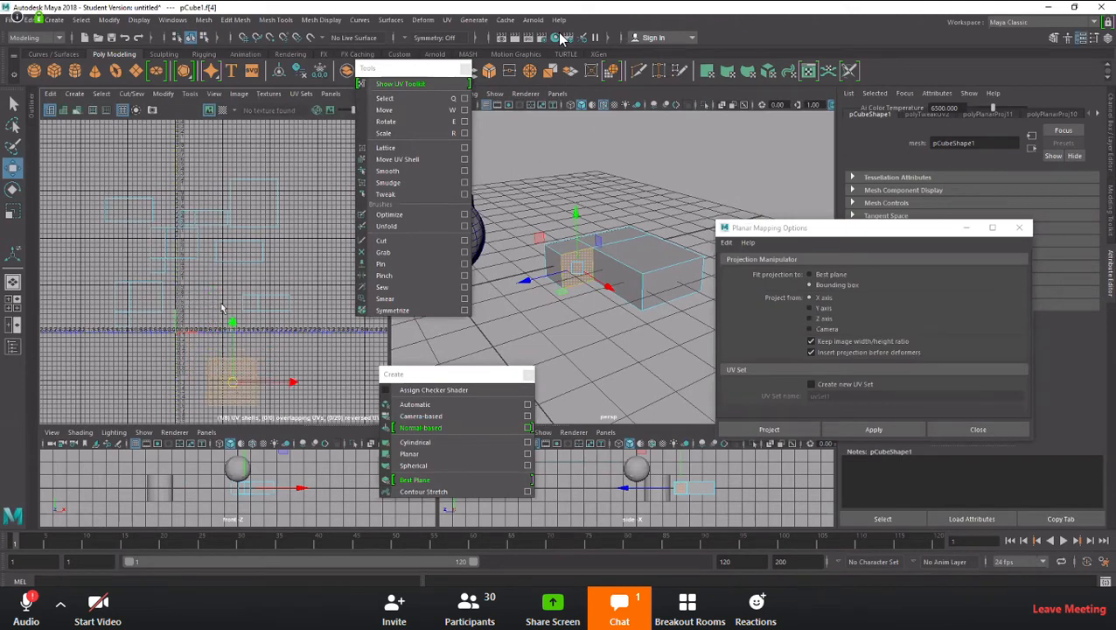
Select all faces of the block, shift all its UV shells slightly up and to the right together, and return to object mode.
alt+drag(563, 318, 616, 354)
double_click(577, 234)
mouse_move(593, 306)
alt+mouse_down()
mouse_move(665, 175)
mouse_move(637, 292)
mouse_move(606, 301)
alt+mouse_up()
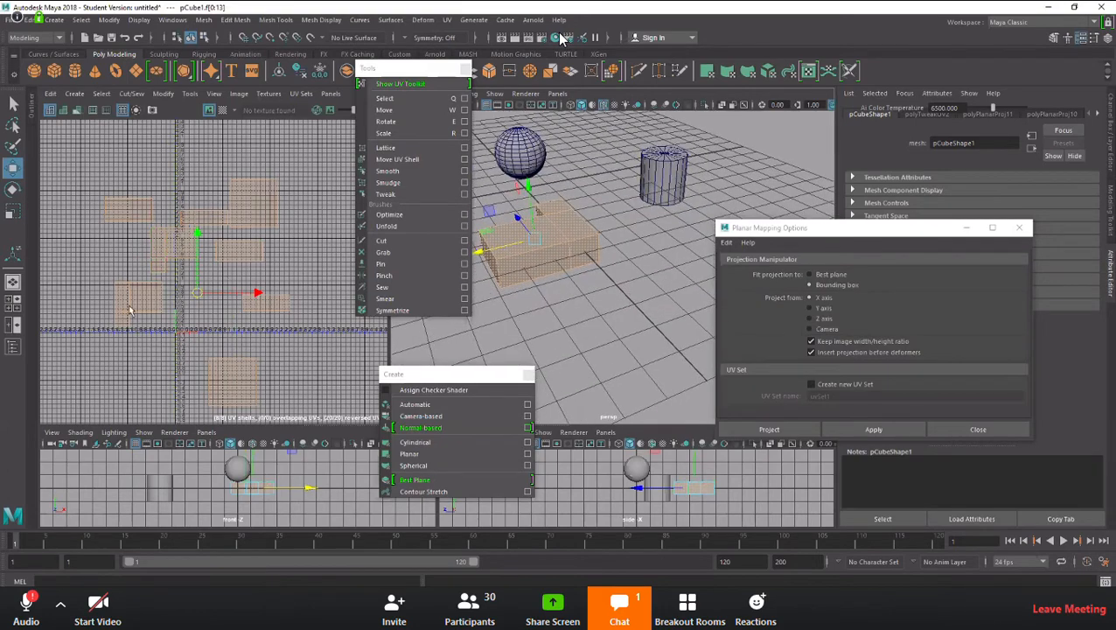
drag(197, 295, 216, 266)
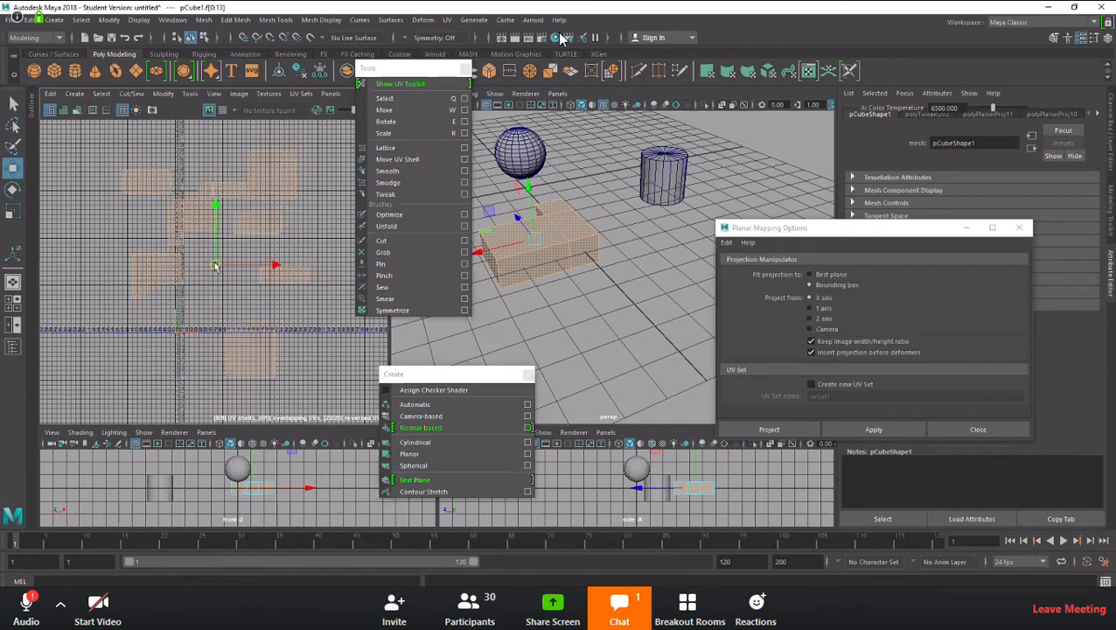
click(521, 330)
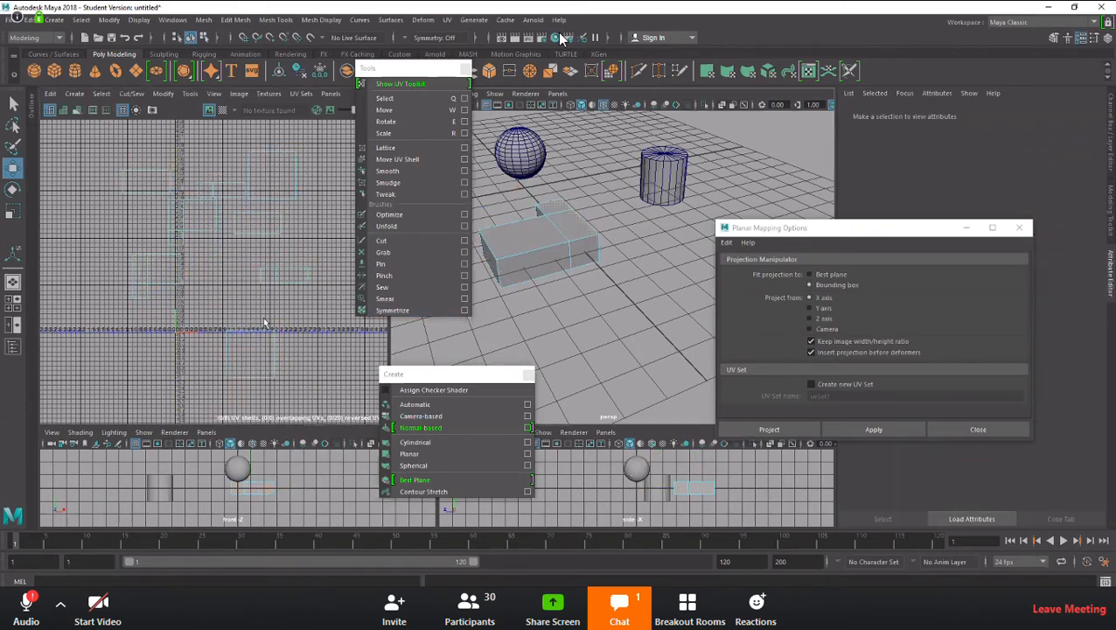
alt+middle_drag(267, 299, 252, 317)
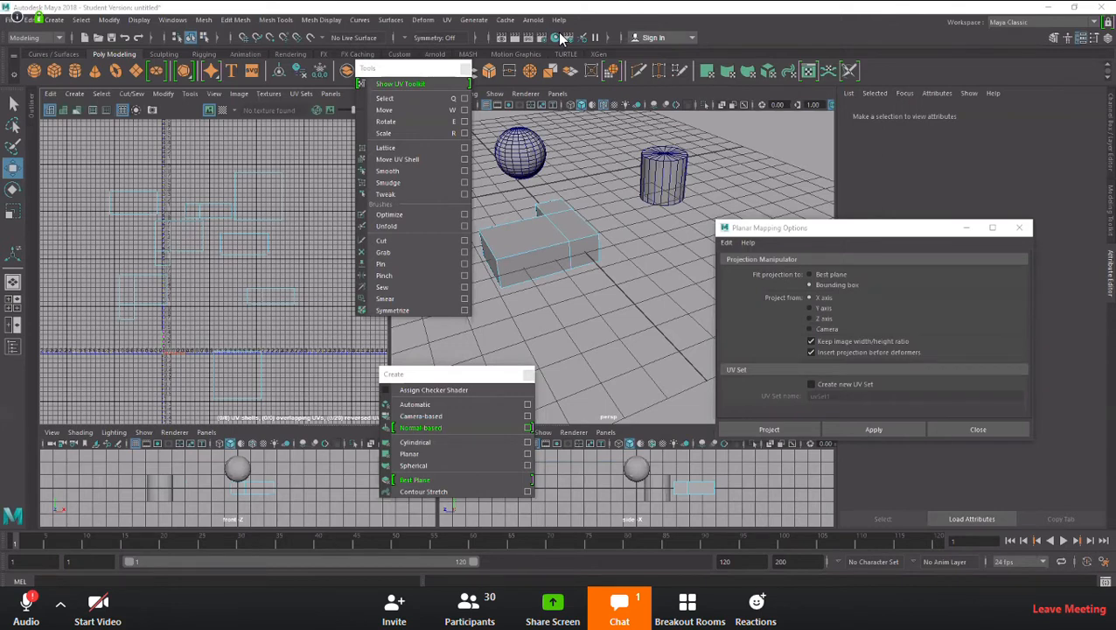
right_drag(574, 221, 597, 207)
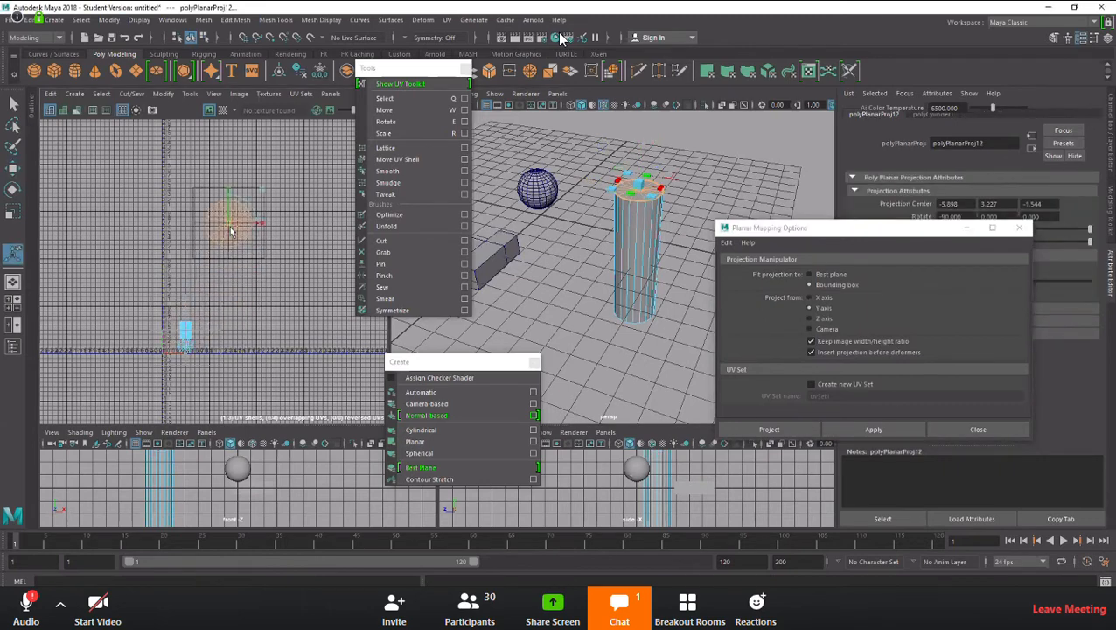
Planar-map only the cylinder's bottom cap from the Y axis and place its UV shell beside the top cap's shell.
alt+drag(632, 318, 658, 296)
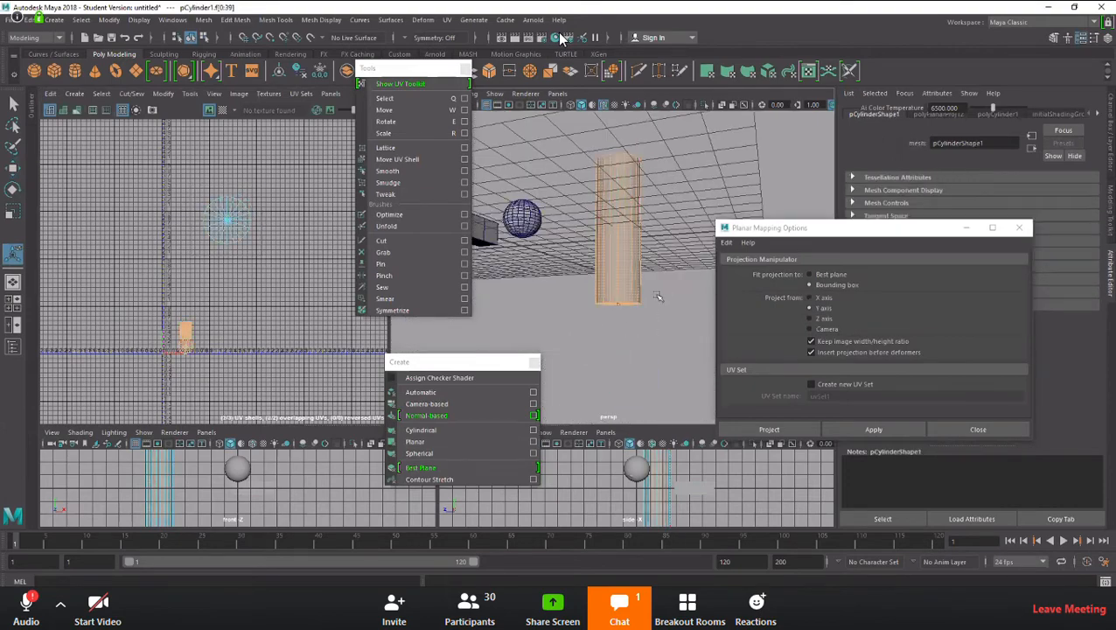
ctrl+drag(565, 124, 684, 255)
mouse_move(665, 343)
alt+mouse_down()
mouse_move(667, 325)
mouse_move(666, 341)
alt+mouse_up()
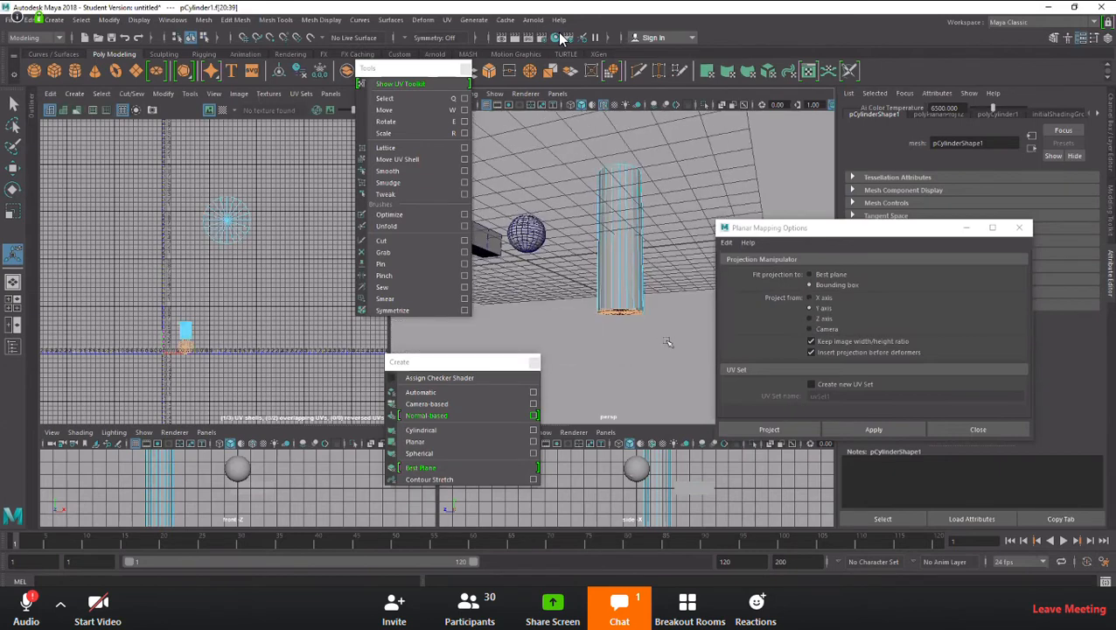
key(w)
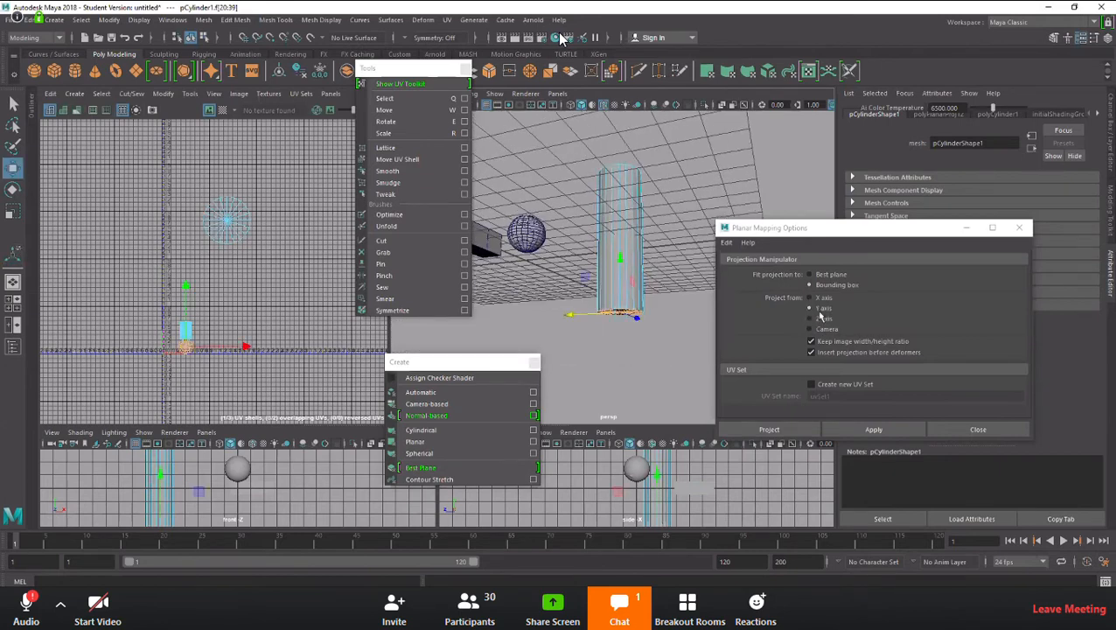
click(877, 429)
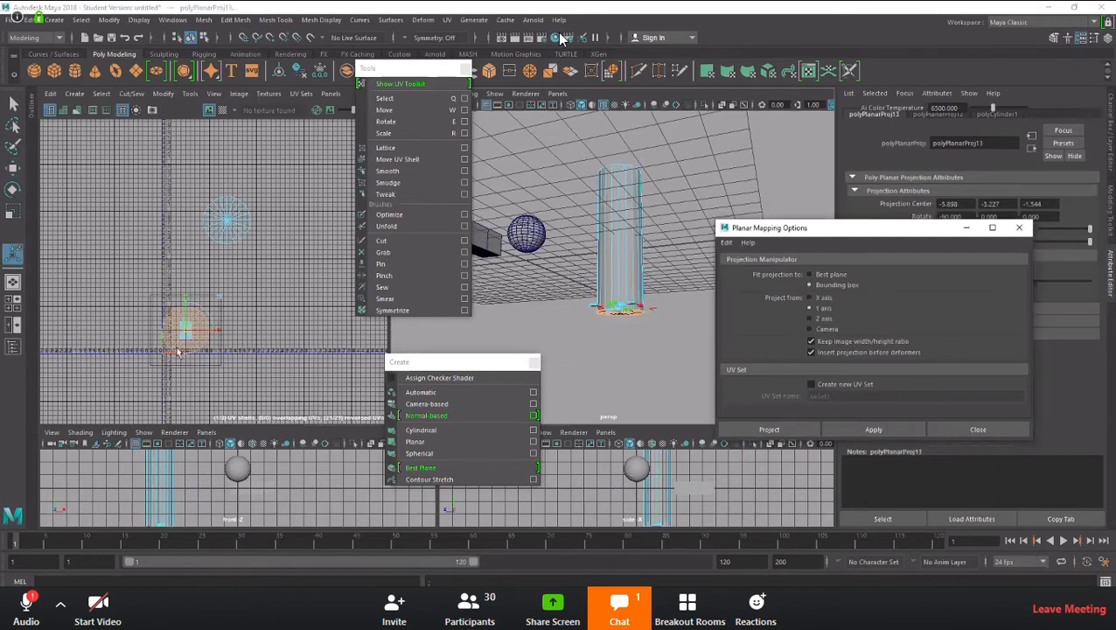
drag(186, 336, 298, 244)
Apply cylindrical mapping to the cylinder's side faces and move the resulting shell below the two cap shells.
alt+drag(586, 354, 667, 259)
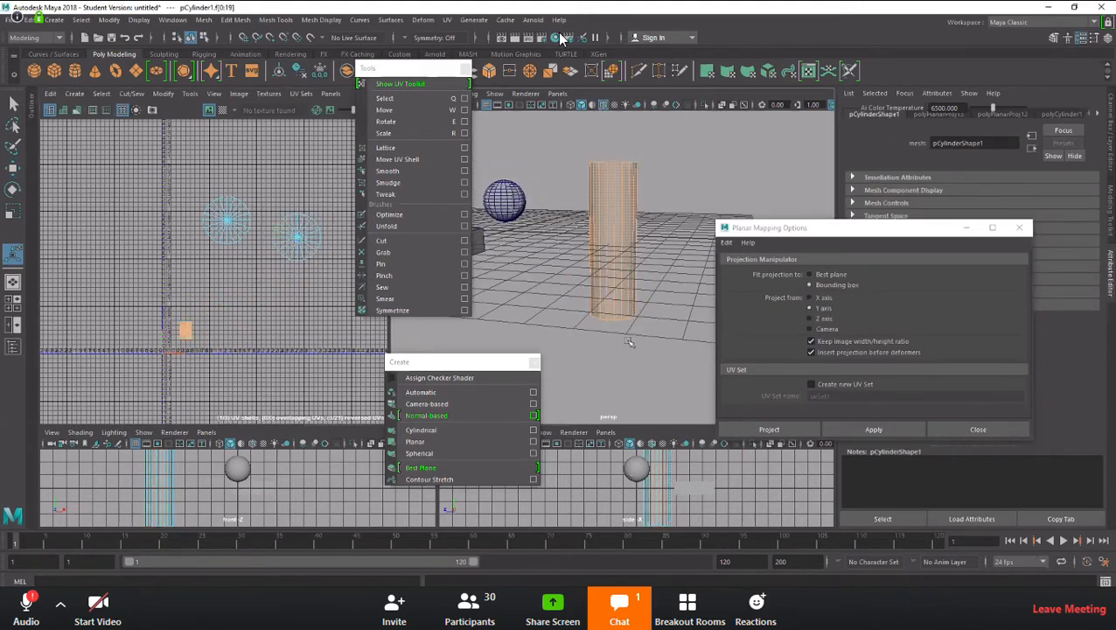
mouse_move(629, 341)
alt+mouse_down()
mouse_move(626, 331)
mouse_move(623, 377)
mouse_move(640, 342)
alt+mouse_up()
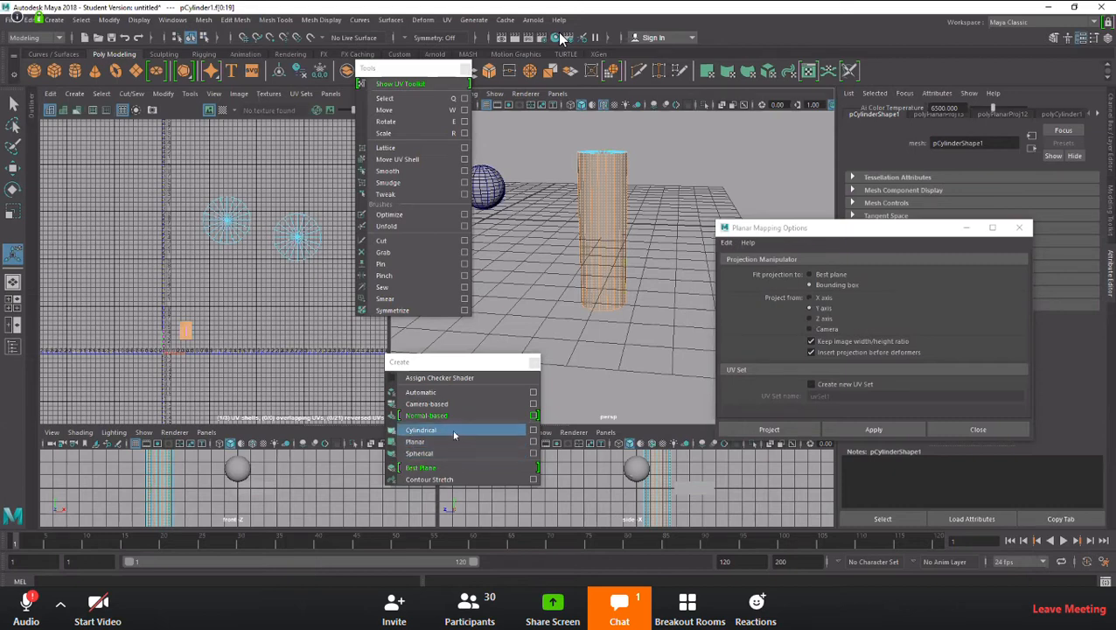
click(535, 434)
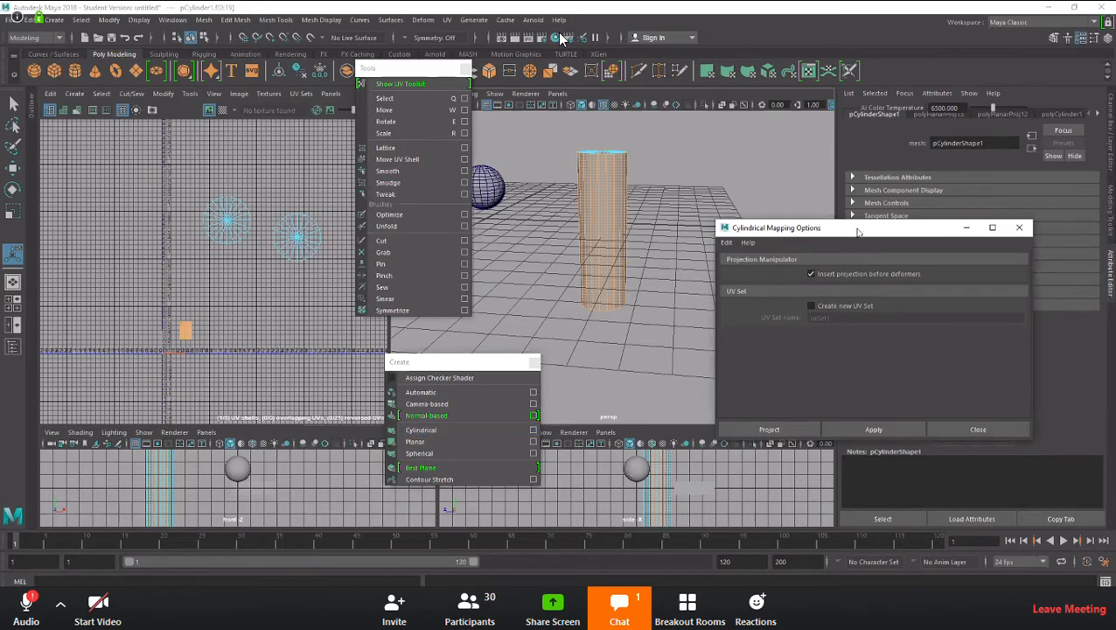
drag(858, 232, 694, 330)
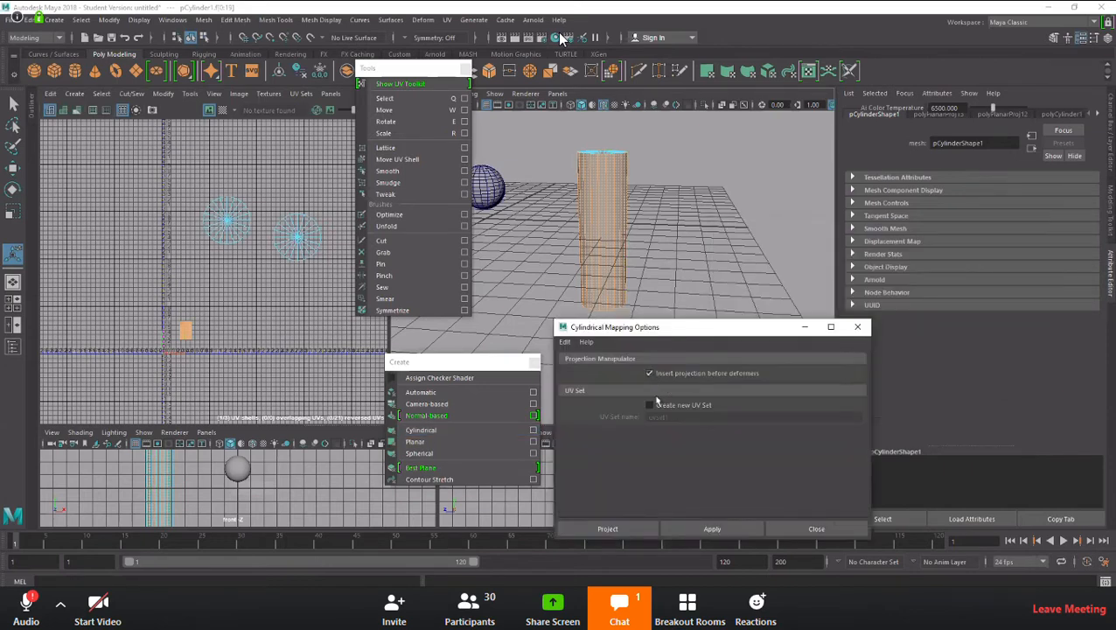
click(713, 530)
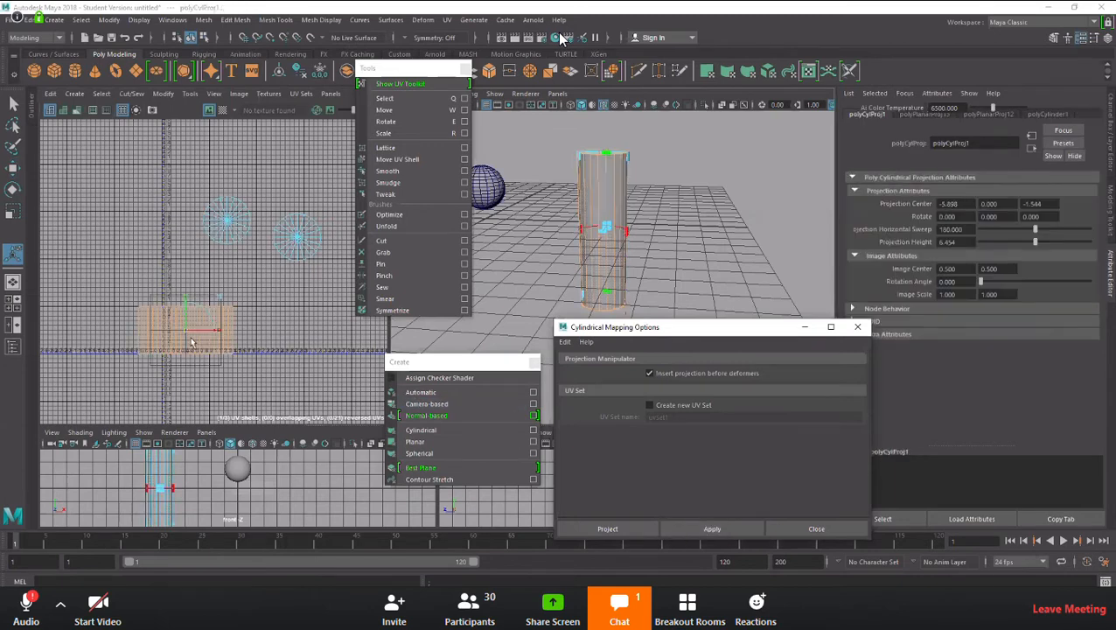
mouse_move(189, 334)
mouse_down()
mouse_move(225, 329)
mouse_move(229, 310)
mouse_up()
Move the mapping options window off the cylinder and widen the projection's horizontal sweep to 360 degrees with its manipulator.
alt+drag(581, 254, 571, 287)
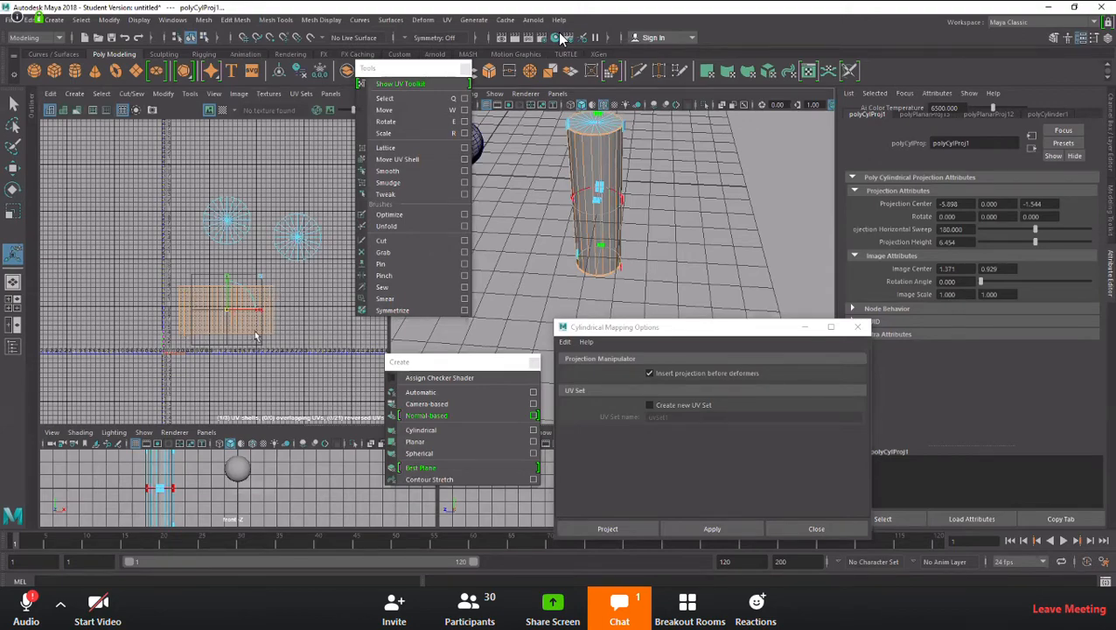
alt+drag(667, 241, 652, 261)
click(666, 334)
drag(656, 326, 790, 395)
alt+drag(665, 280, 682, 299)
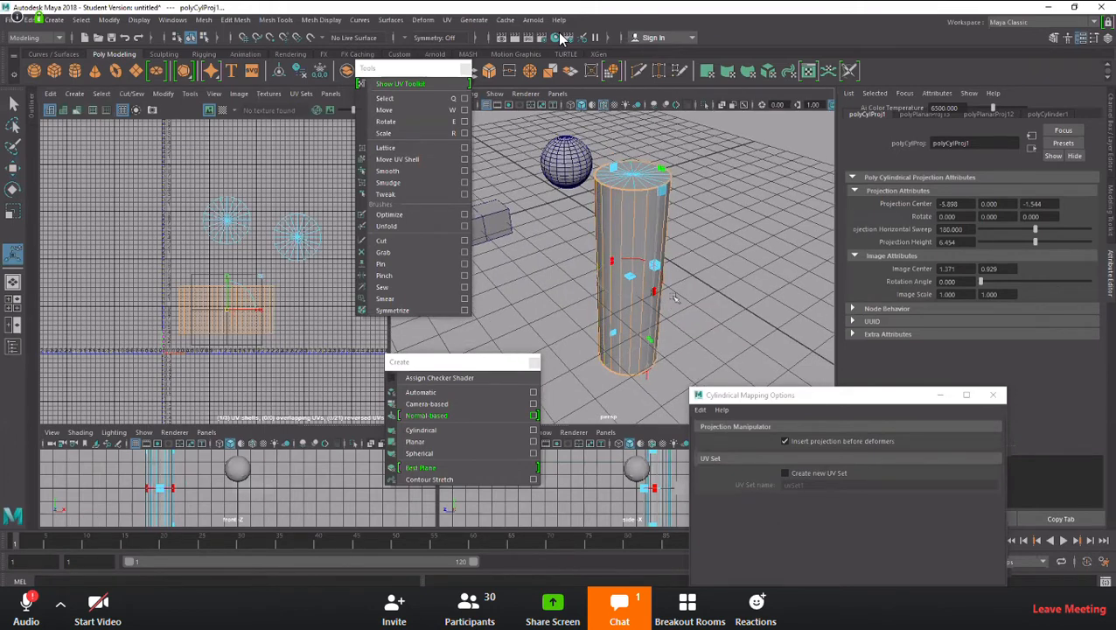
alt+drag(714, 313, 700, 311)
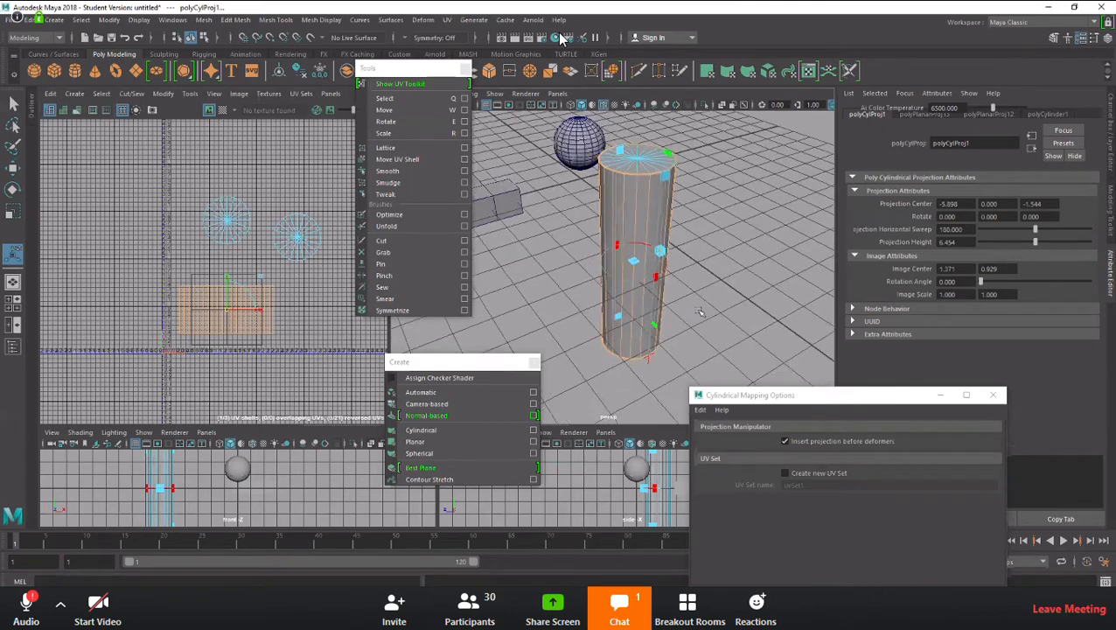
scroll(700, 311, up, 3)
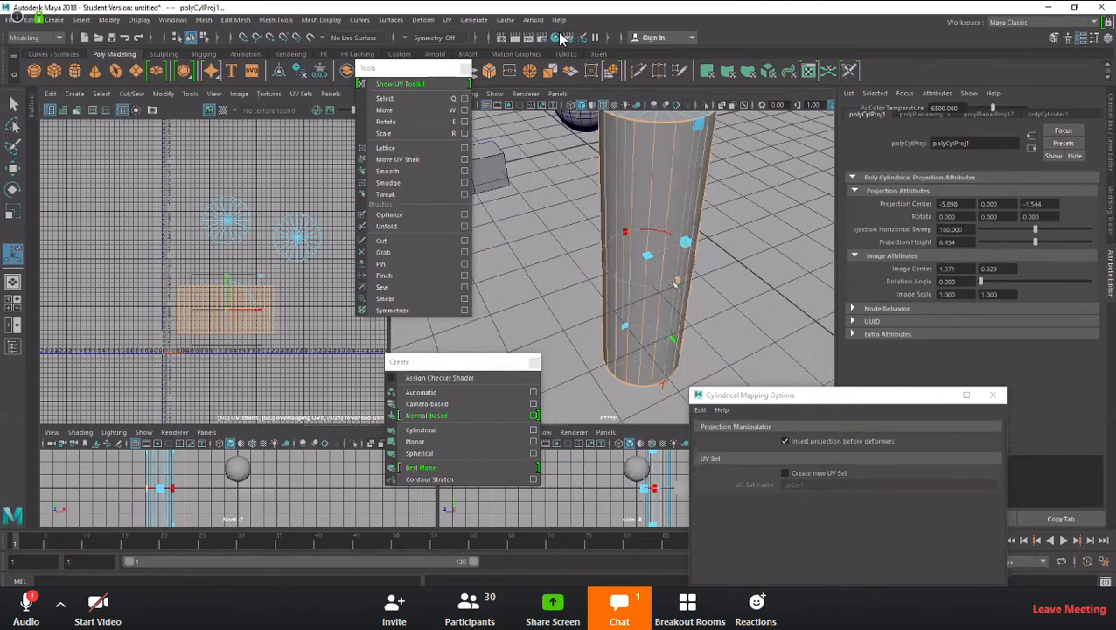
drag(677, 283, 597, 269)
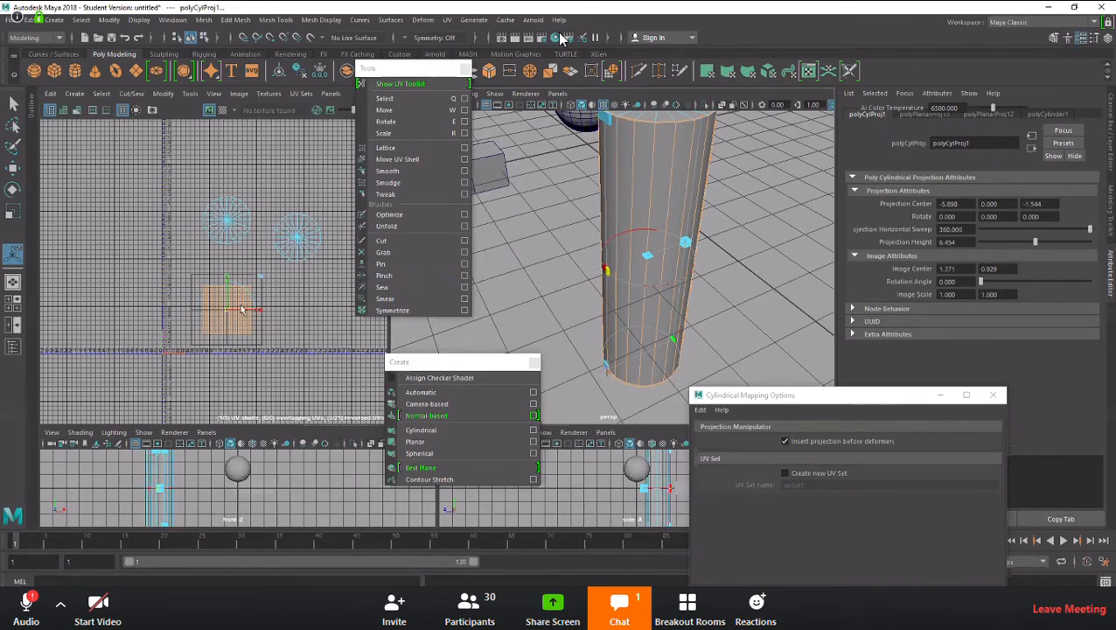
Shift the cylinder side's UV shell slightly to the left in the UV layout and clear the selection.
scroll(236, 313, up, 3)
drag(217, 308, 180, 308)
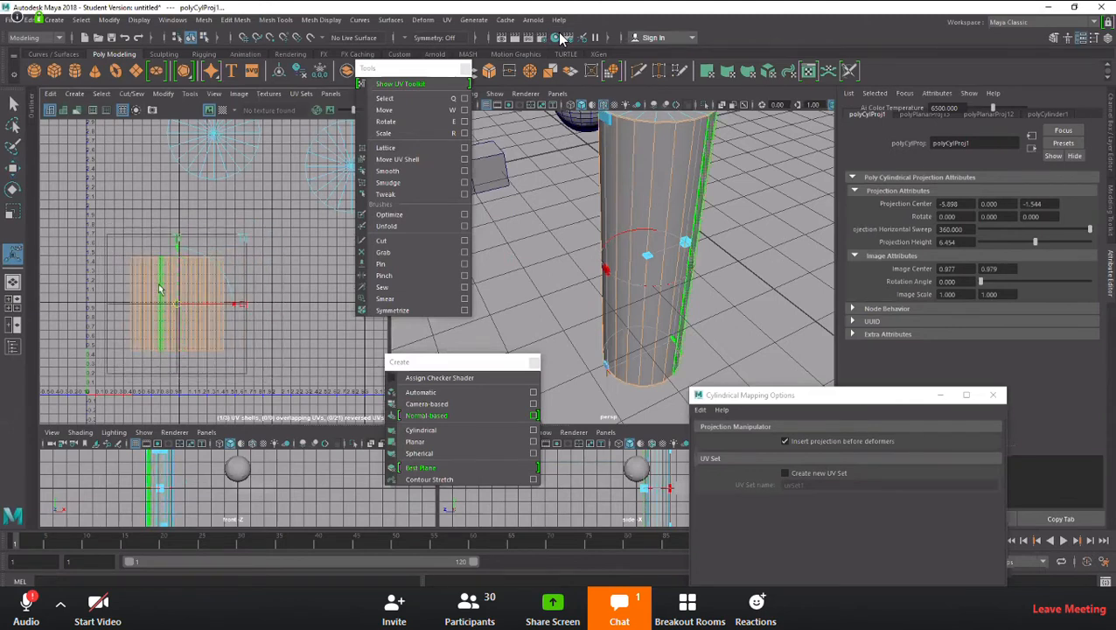
scroll(271, 325, down, 1)
scroll(270, 326, down, 2)
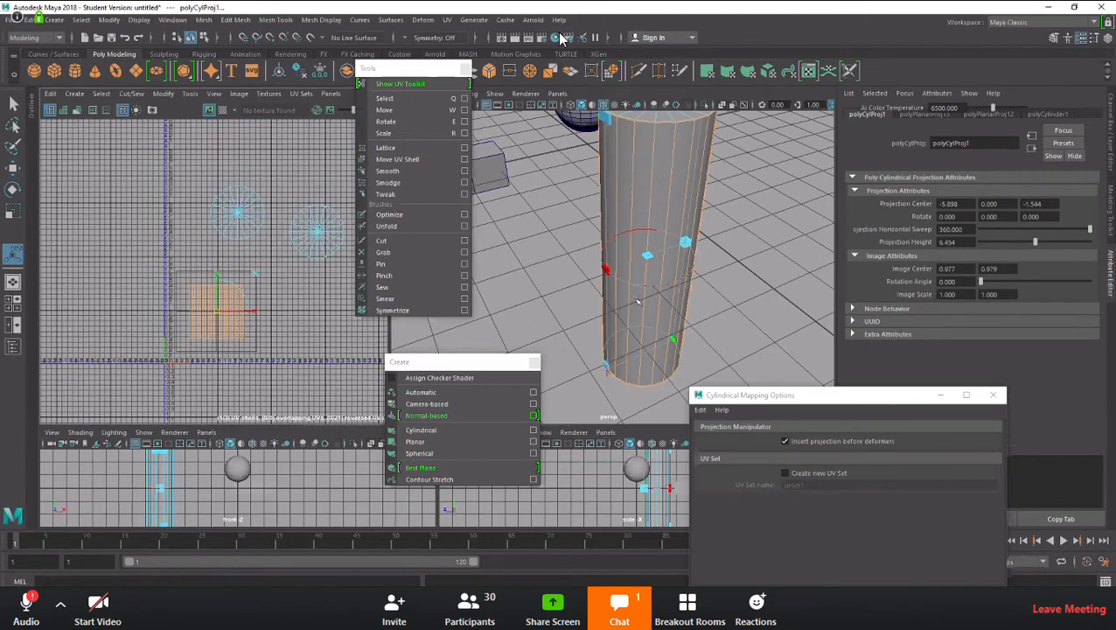
key(f)
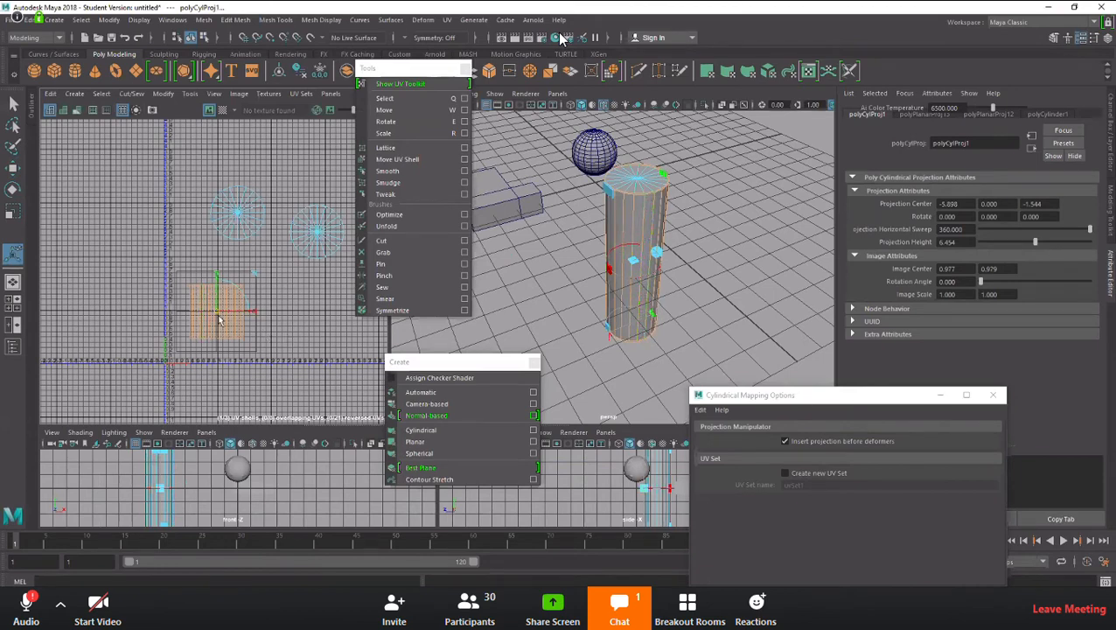
click(284, 333)
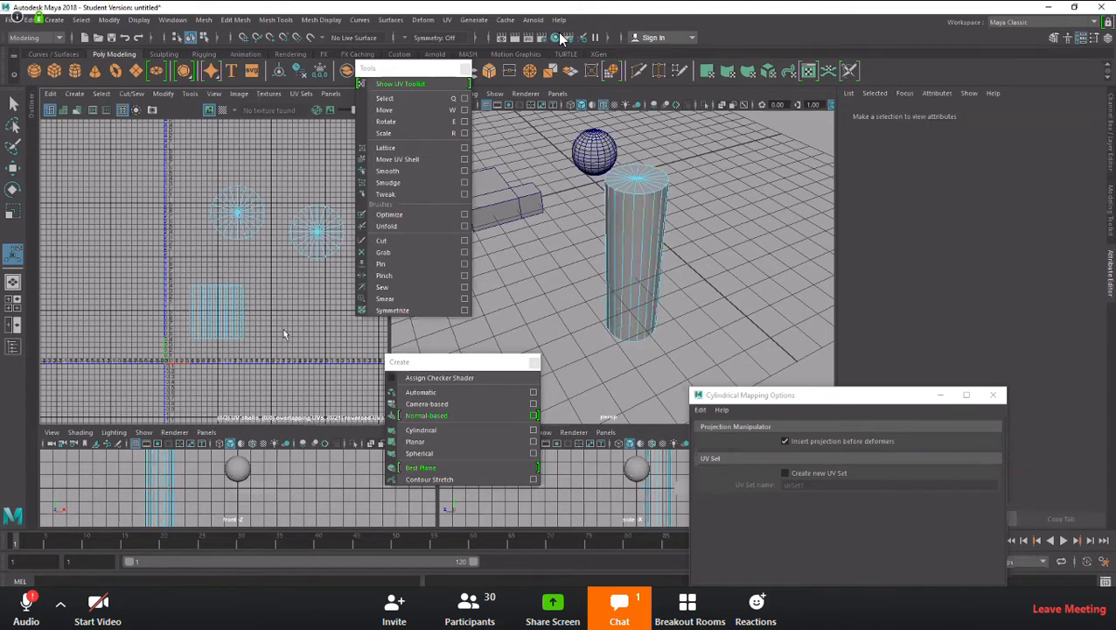
Select the side, top cap and bottom cap shells one after another to check which cylinder faces each covers.
double_click(216, 317)
double_click(240, 228)
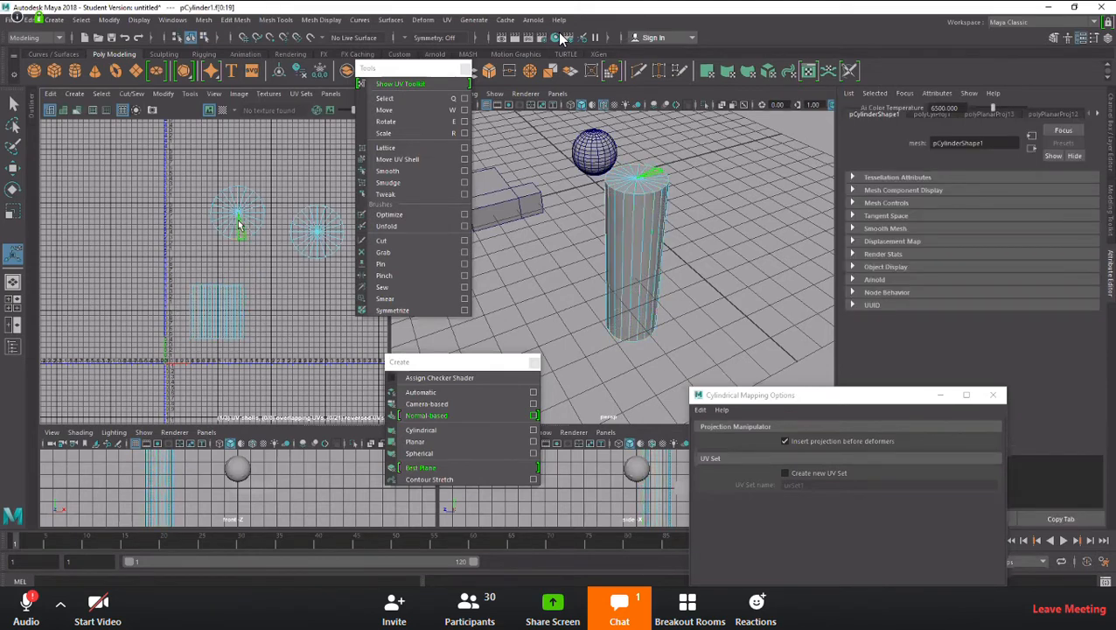
double_click(320, 240)
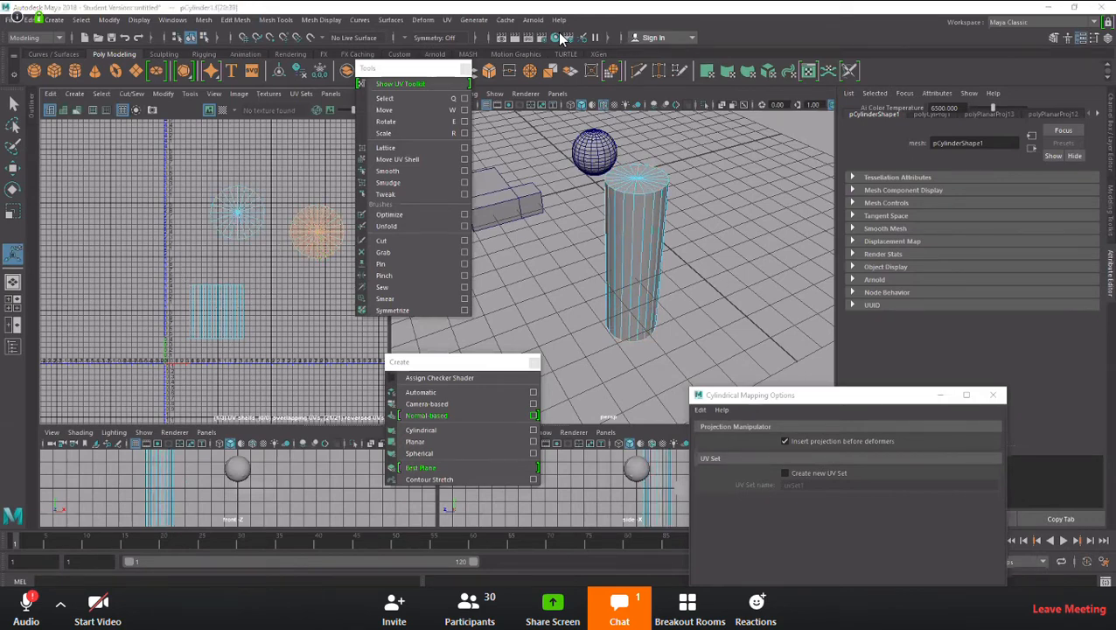
click(744, 244)
alt+drag(744, 244, 770, 270)
alt+middle_drag(682, 178, 734, 202)
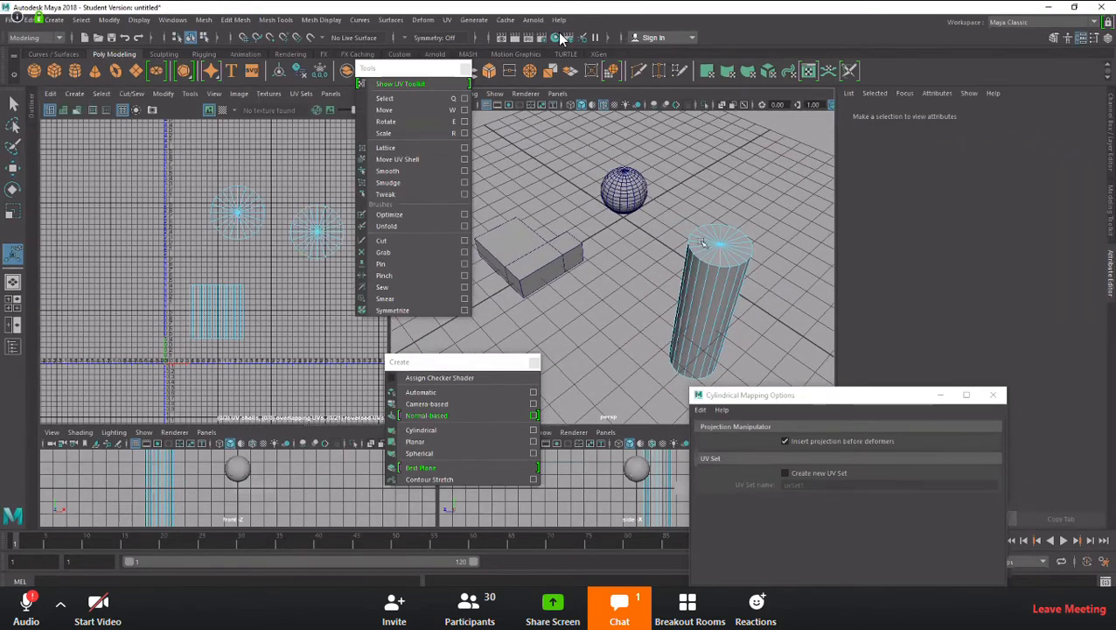
Return the cylinder to object mode, move it farther from the block and sphere, and deselect it.
right_drag(719, 249, 774, 232)
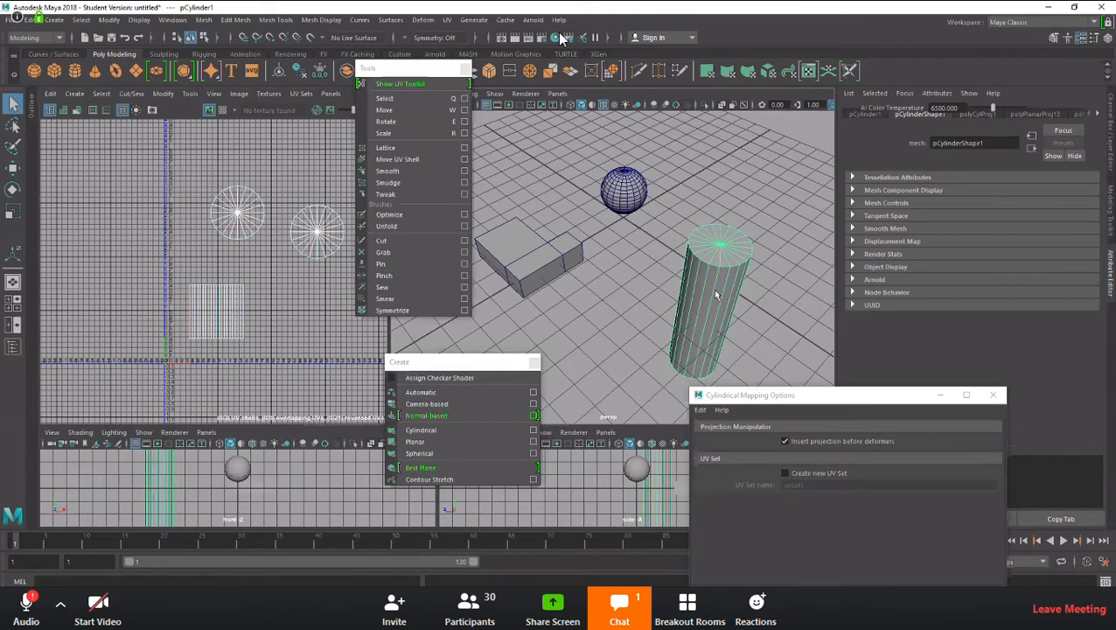
key(w)
drag(731, 285, 794, 237)
click(682, 262)
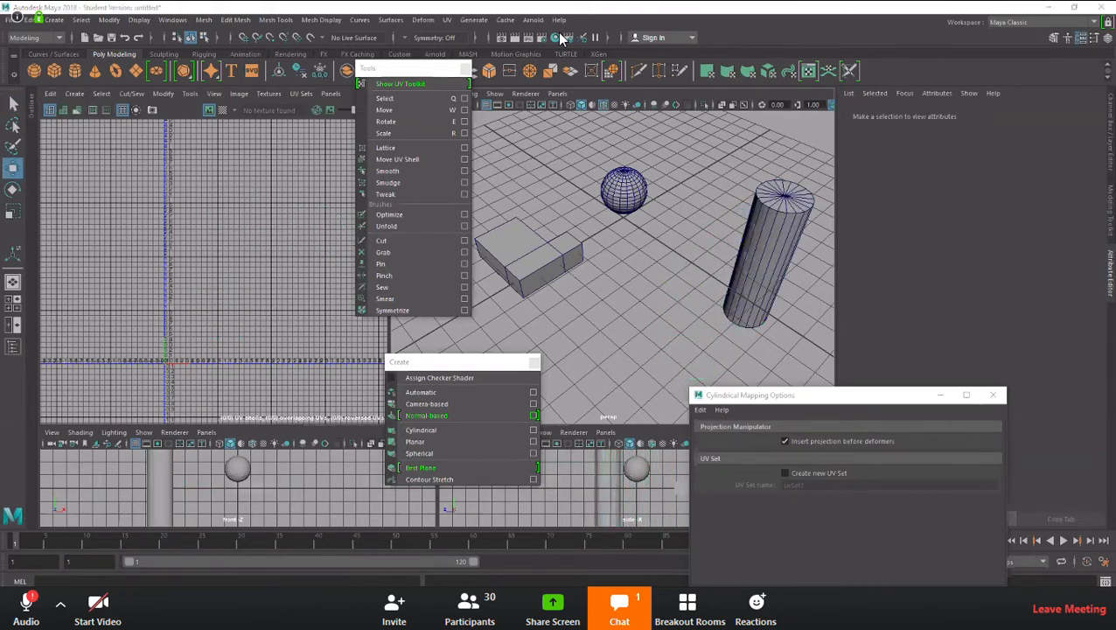
Select the sphere, switch it to face mode and select all of its faces.
click(627, 200)
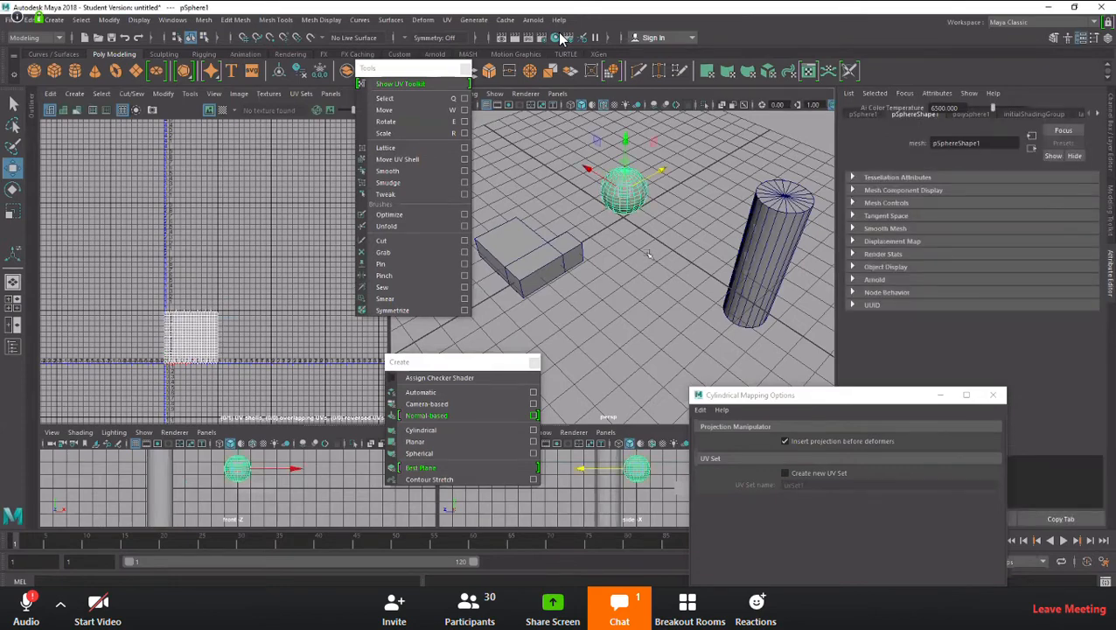
scroll(646, 251, up, 2)
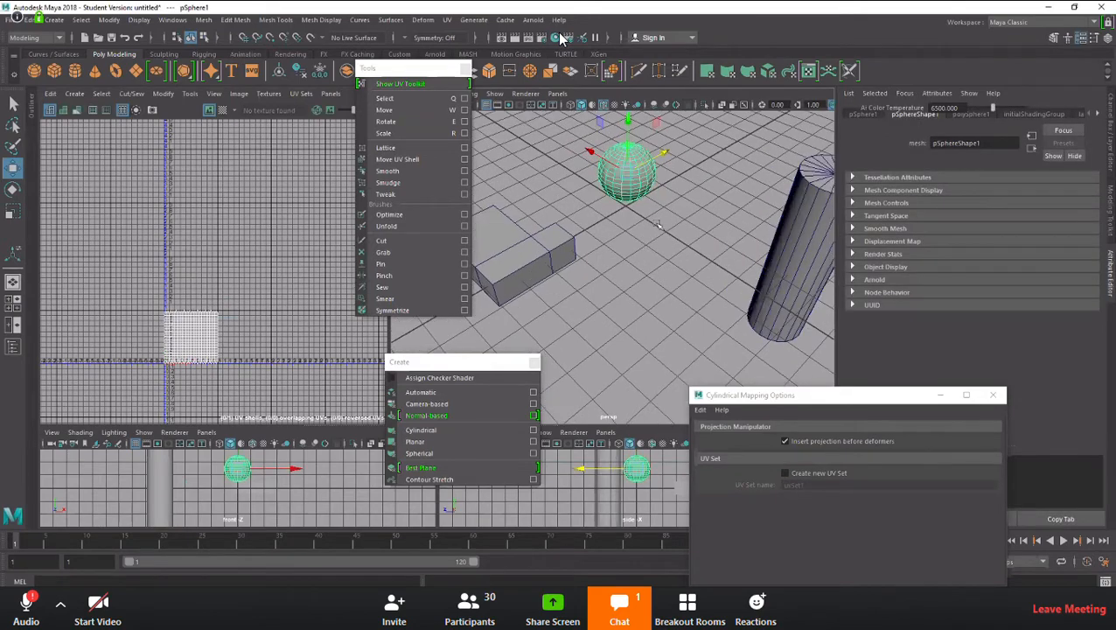
alt+middle_drag(659, 226, 682, 312)
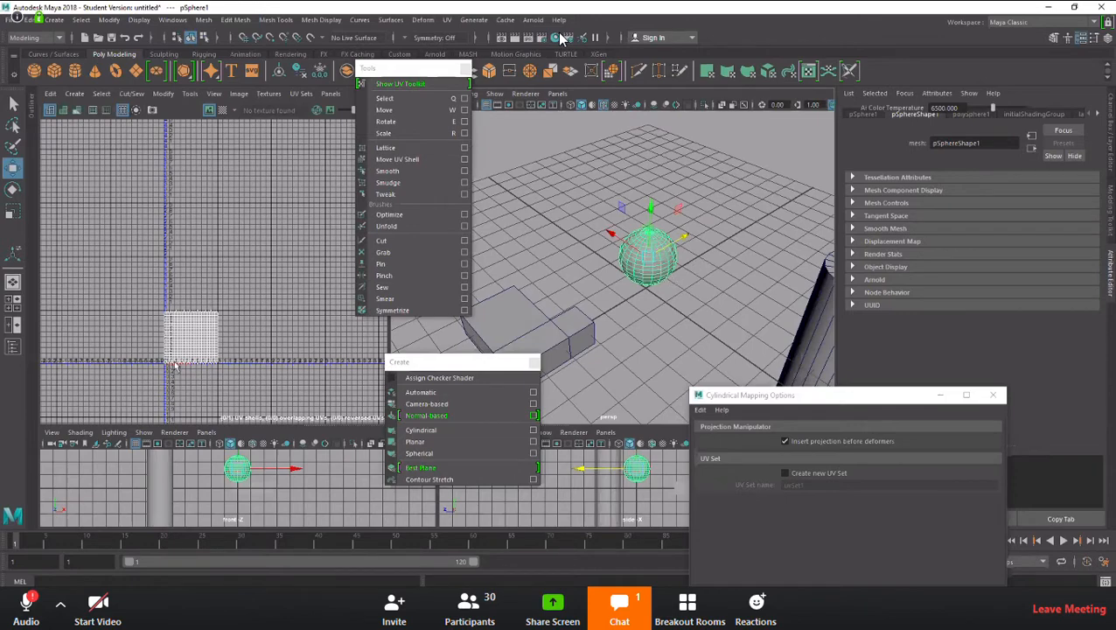
scroll(602, 343, up, 5)
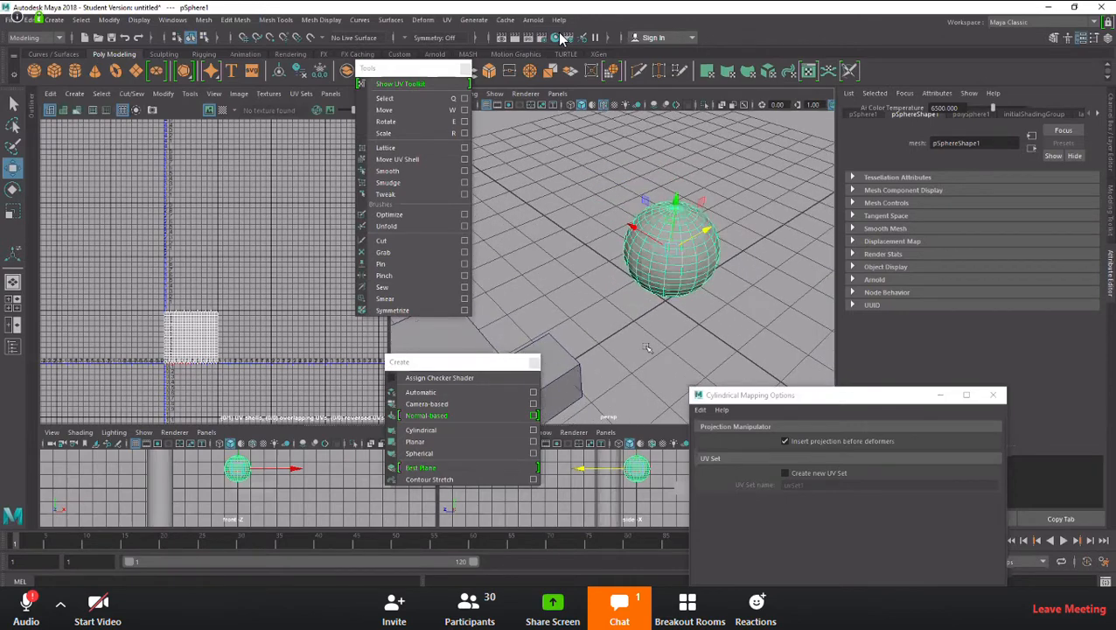
alt+middle_drag(604, 337, 599, 335)
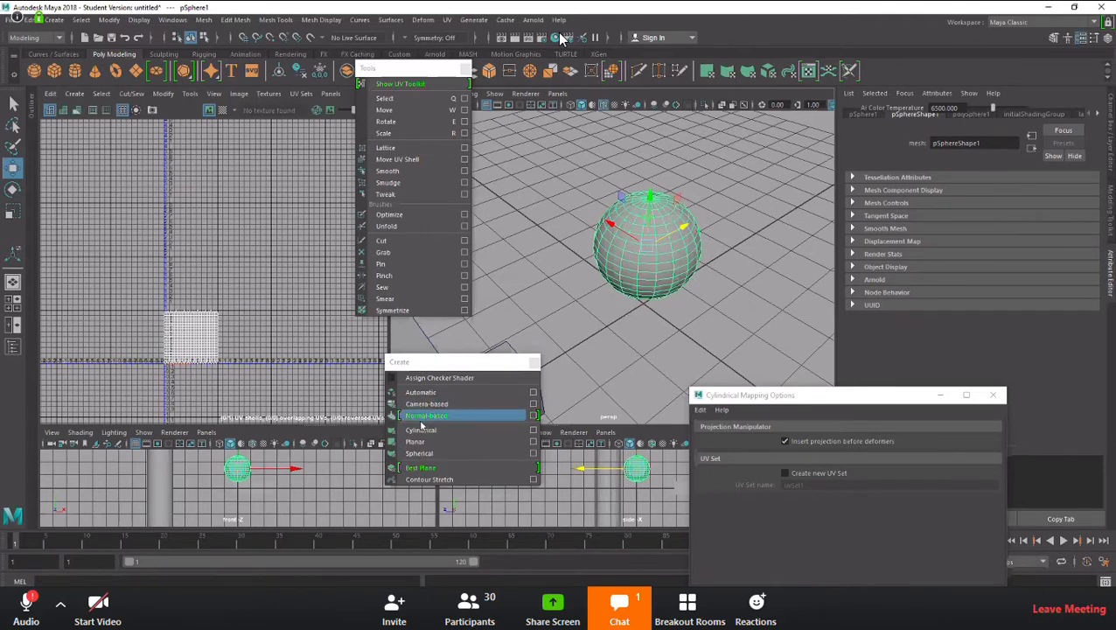
right_drag(659, 279, 657, 309)
drag(546, 158, 706, 339)
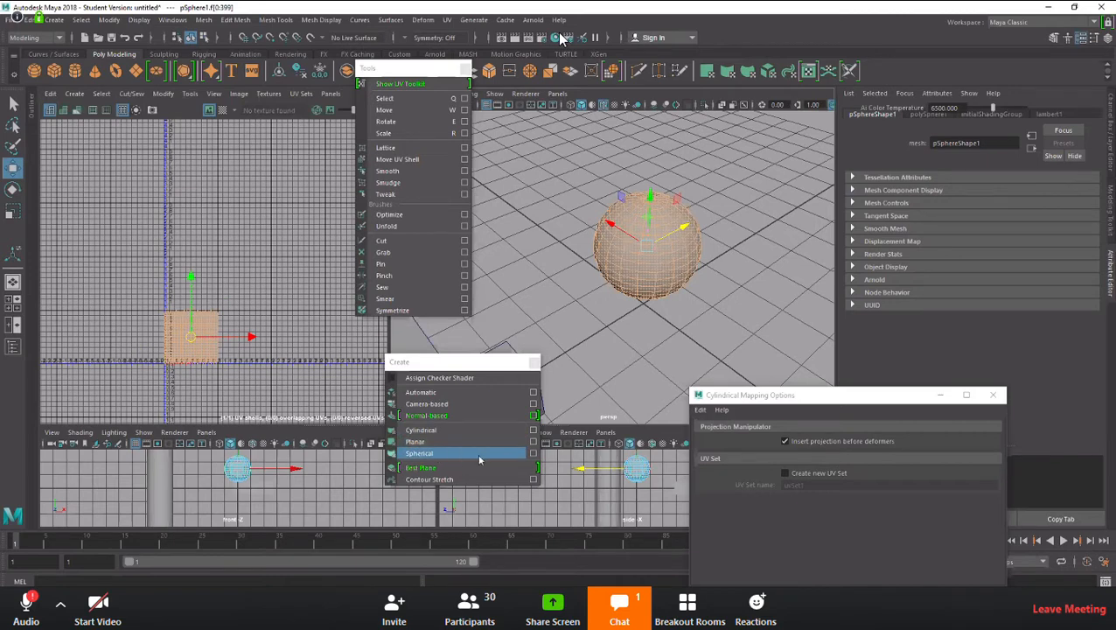
Apply a spherical projection to the sphere's faces and widen its horizontal sweep to 360 degrees with the manipulator.
click(533, 453)
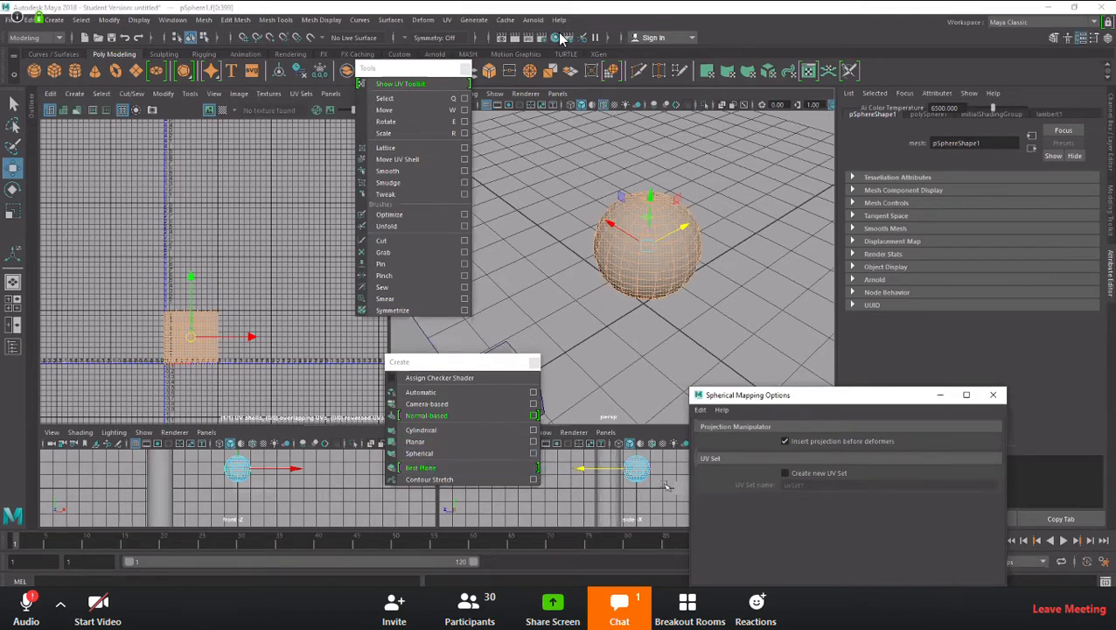
click(833, 569)
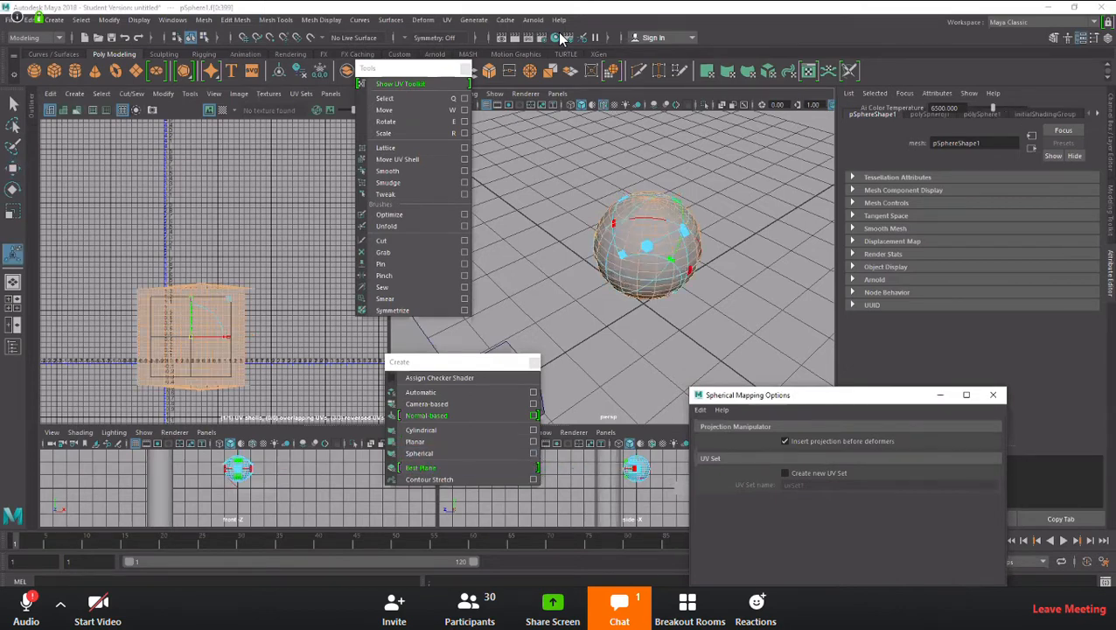
alt+drag(679, 322, 692, 330)
alt+drag(713, 263, 688, 295)
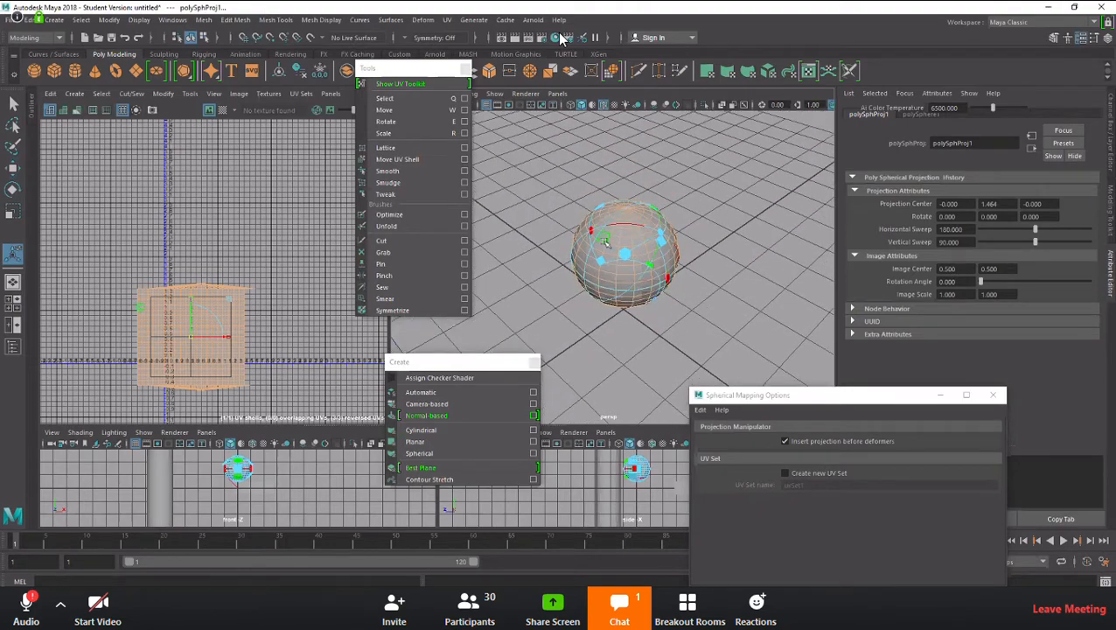
drag(669, 280, 575, 281)
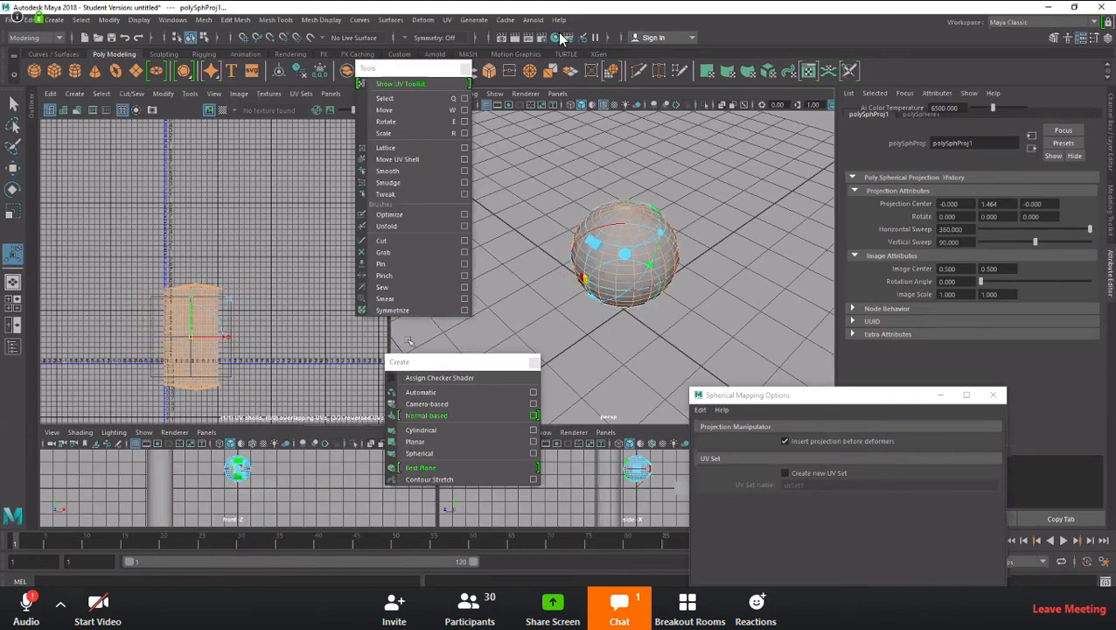
Examine the sphere's UV shell up close, selecting a face at its upper corner and clearing the selection.
scroll(270, 327, up, 4)
alt+middle_drag(283, 303, 361, 250)
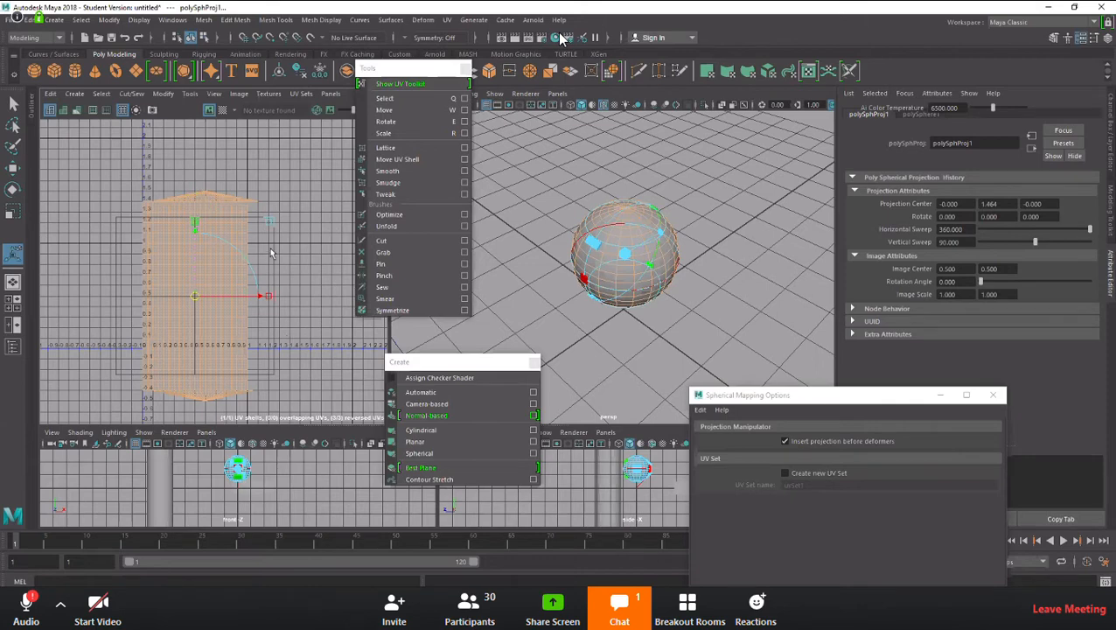
click(197, 182)
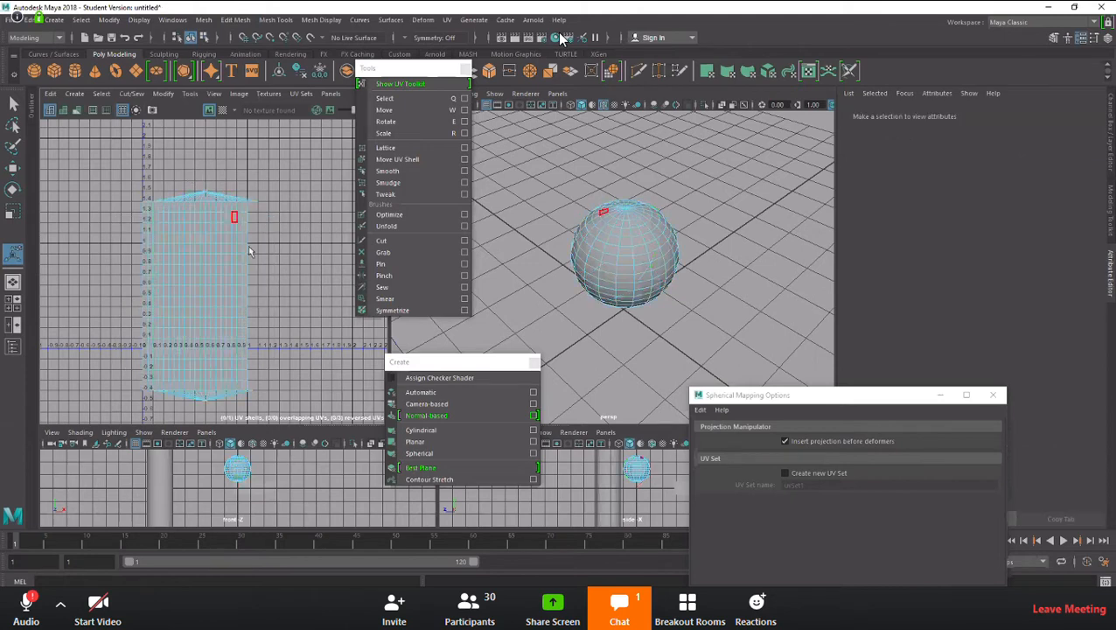
click(252, 202)
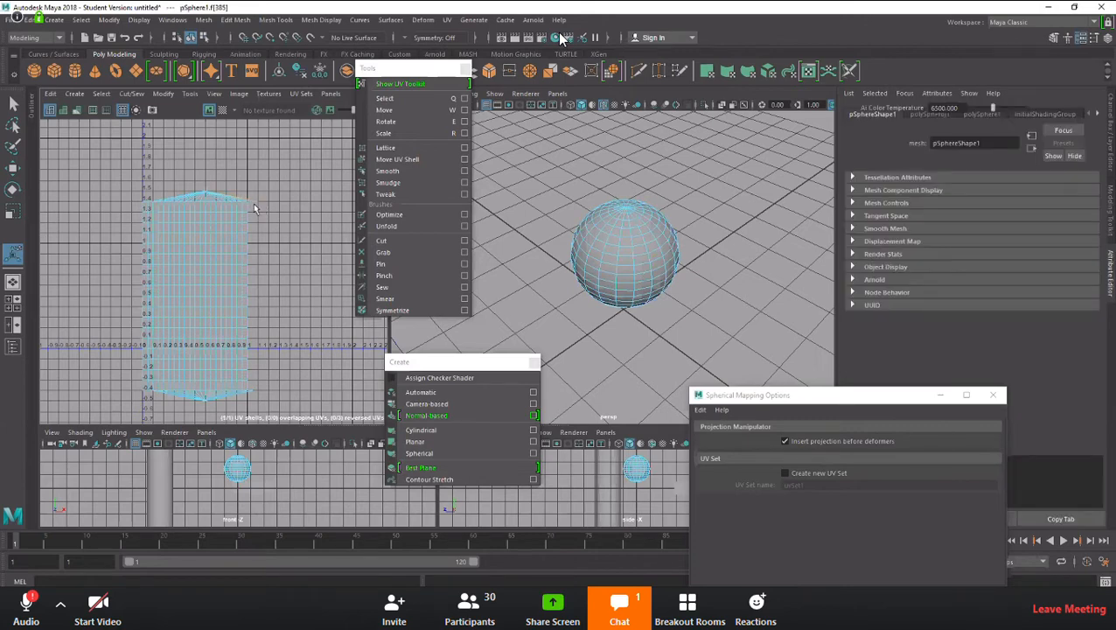
click(299, 332)
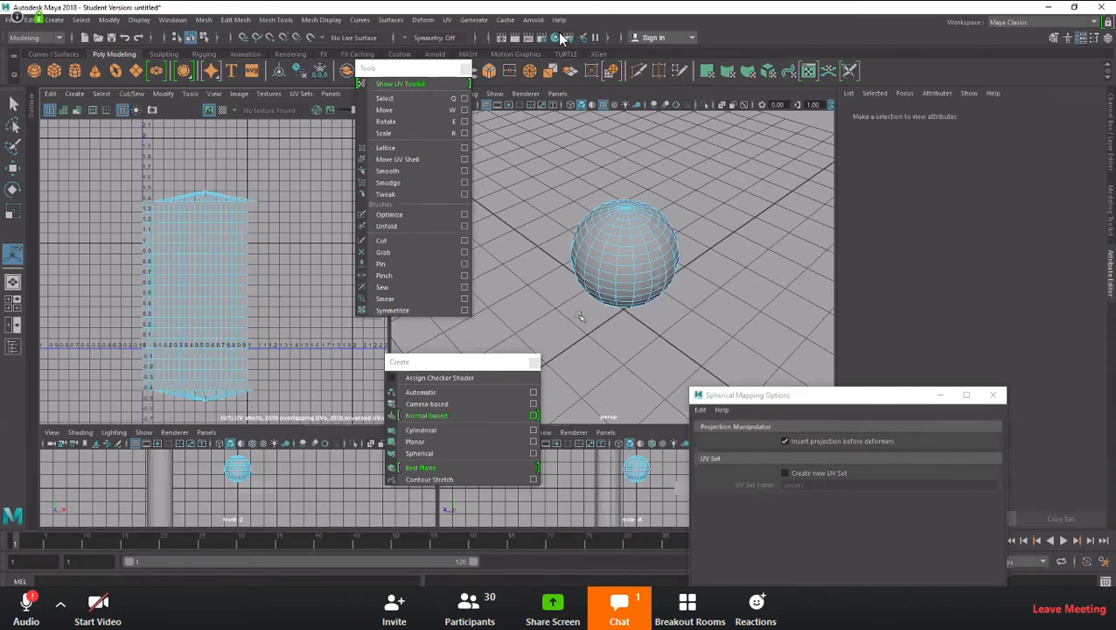
mouse_move(274, 263)
alt+middle_down()
mouse_move(289, 231)
mouse_move(268, 258)
alt+middle_up()
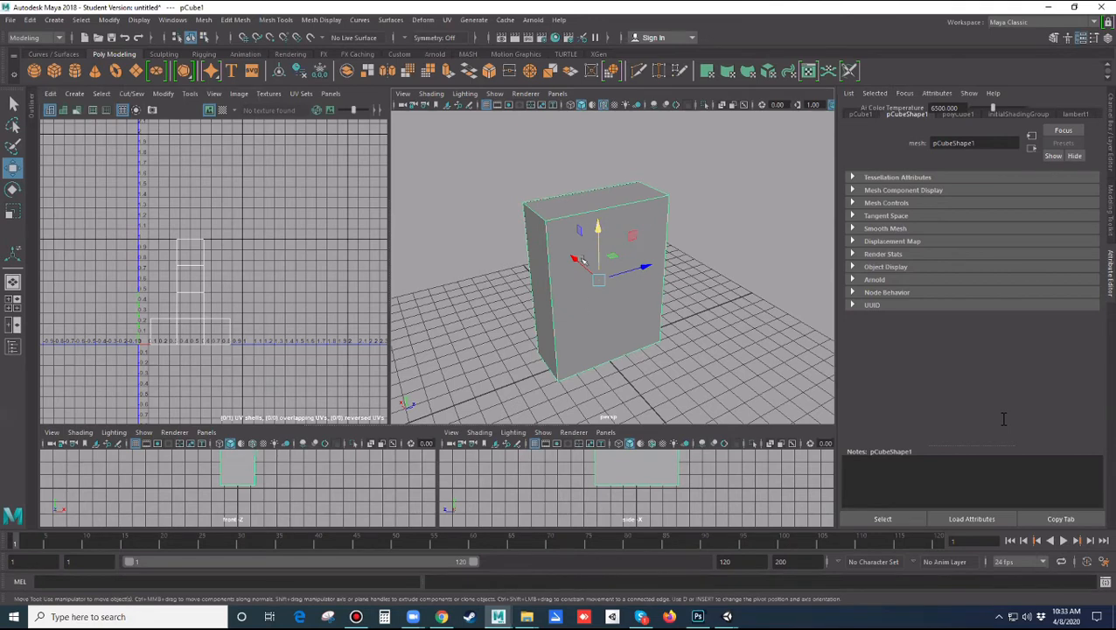
Select the tall box's broad front face, try shifting its UVs slightly and undo that shift.
right_drag(630, 301, 629, 308)
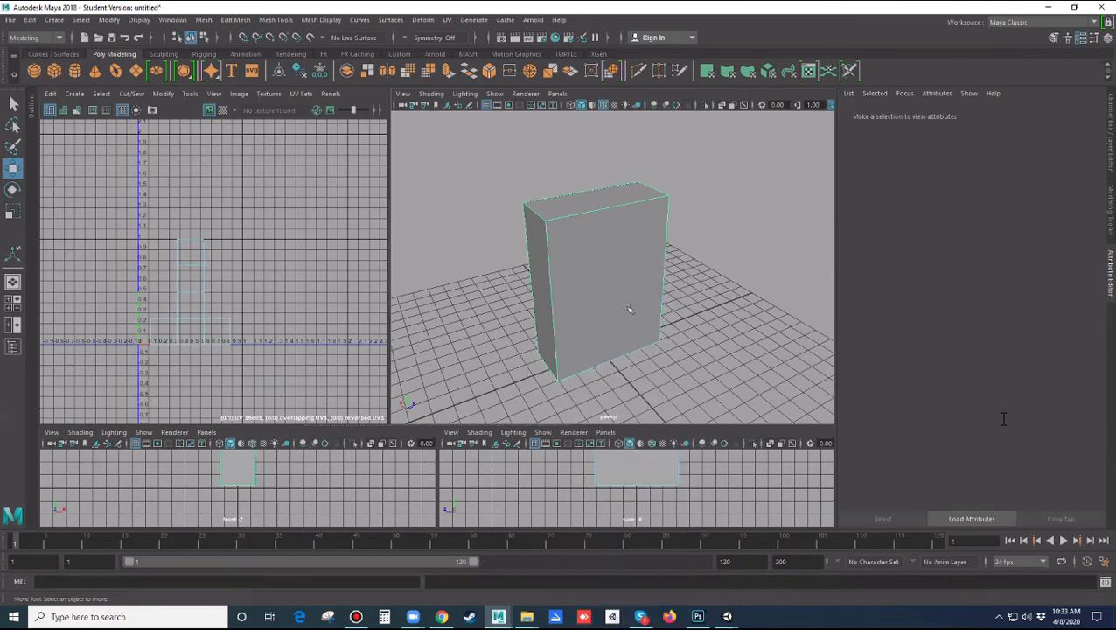
click(637, 296)
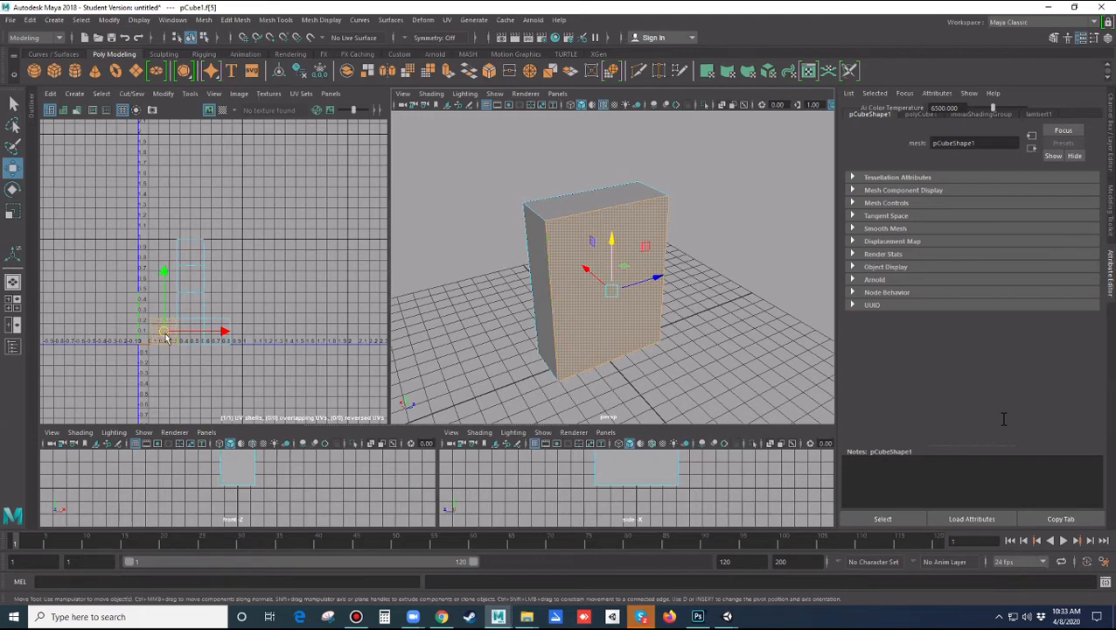
drag(164, 333, 165, 328)
key(ctrl+z)
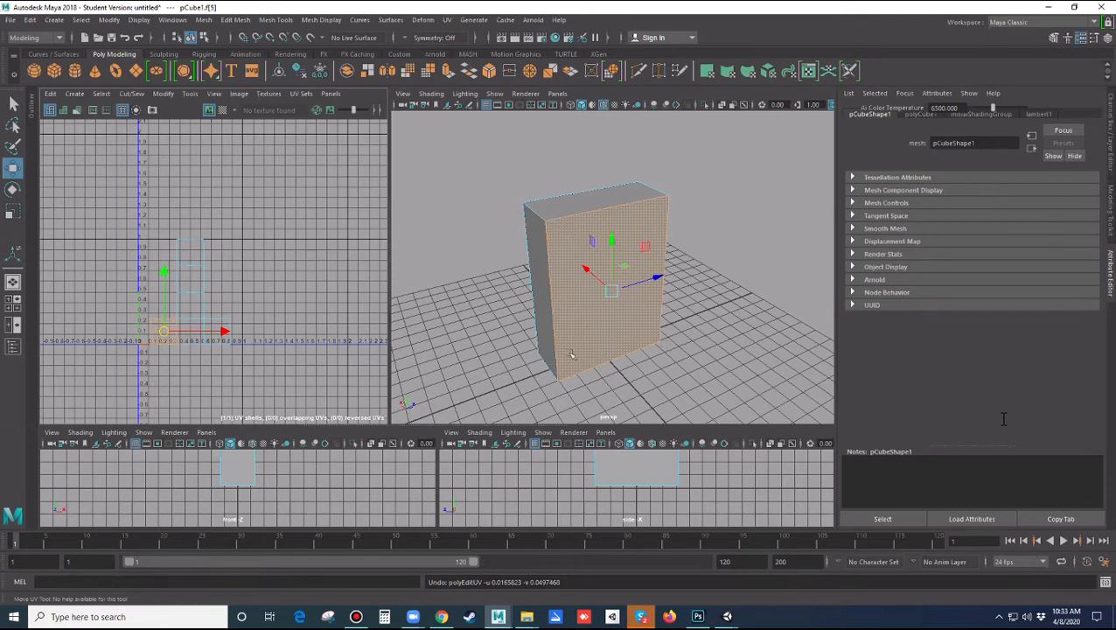
Open the planar mapping options for the box's front face, move the window off the box and check which axis the face points along.
click(75, 95)
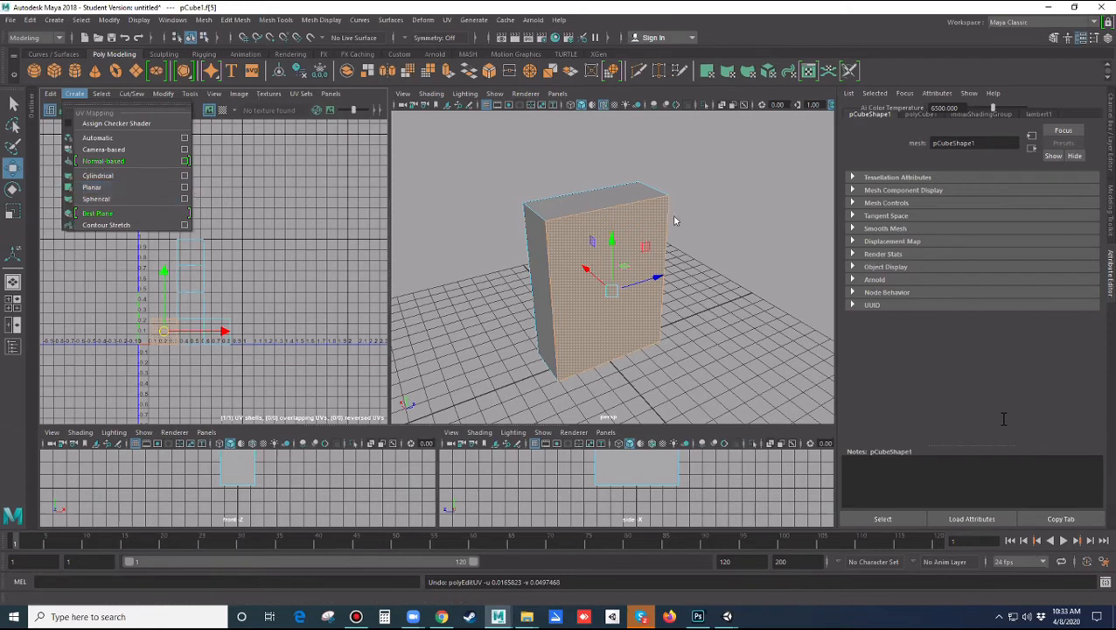
click(184, 189)
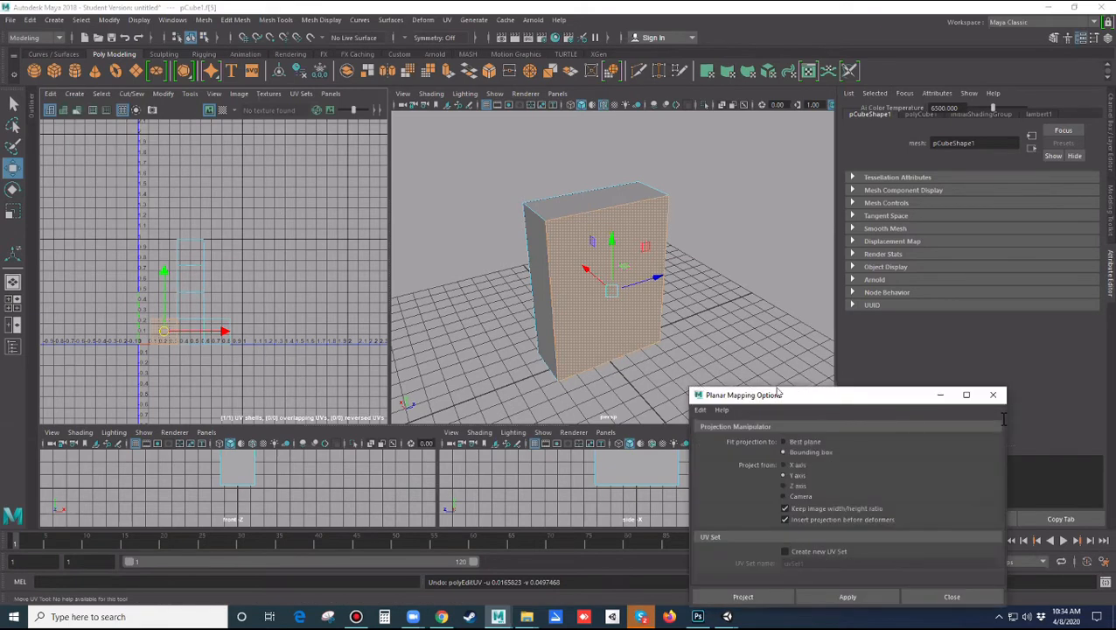
drag(788, 405, 811, 240)
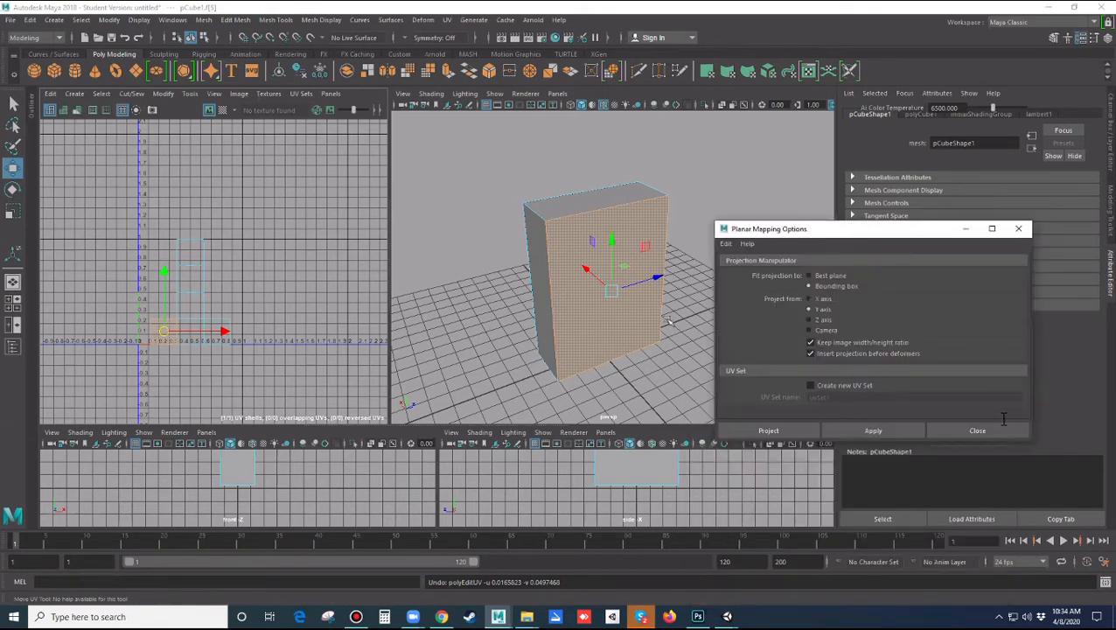
click(797, 94)
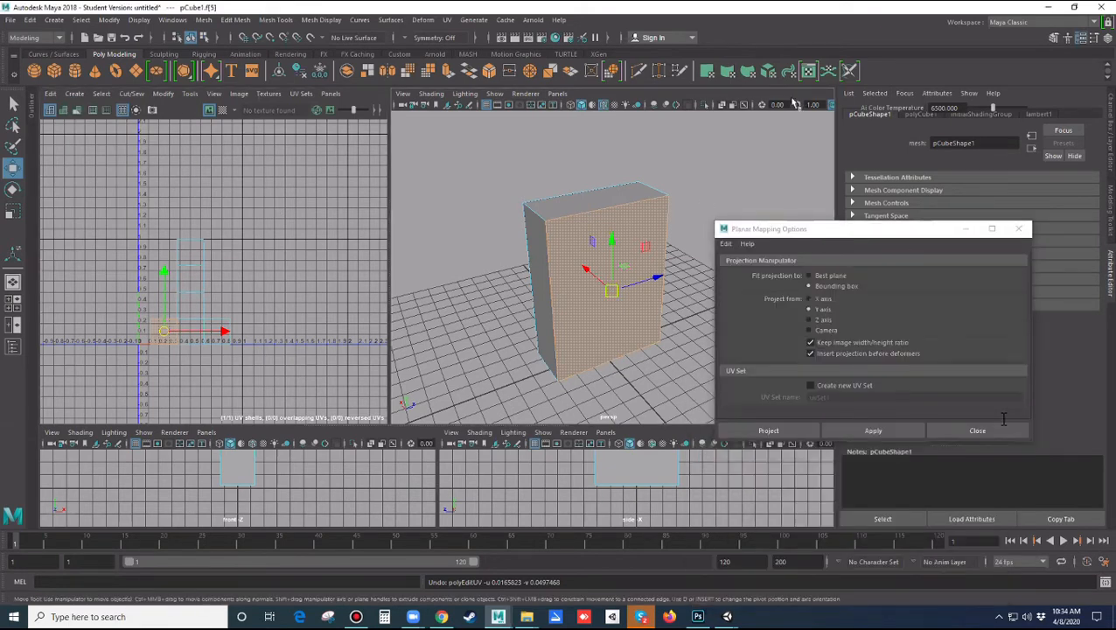
alt+drag(602, 357, 619, 363)
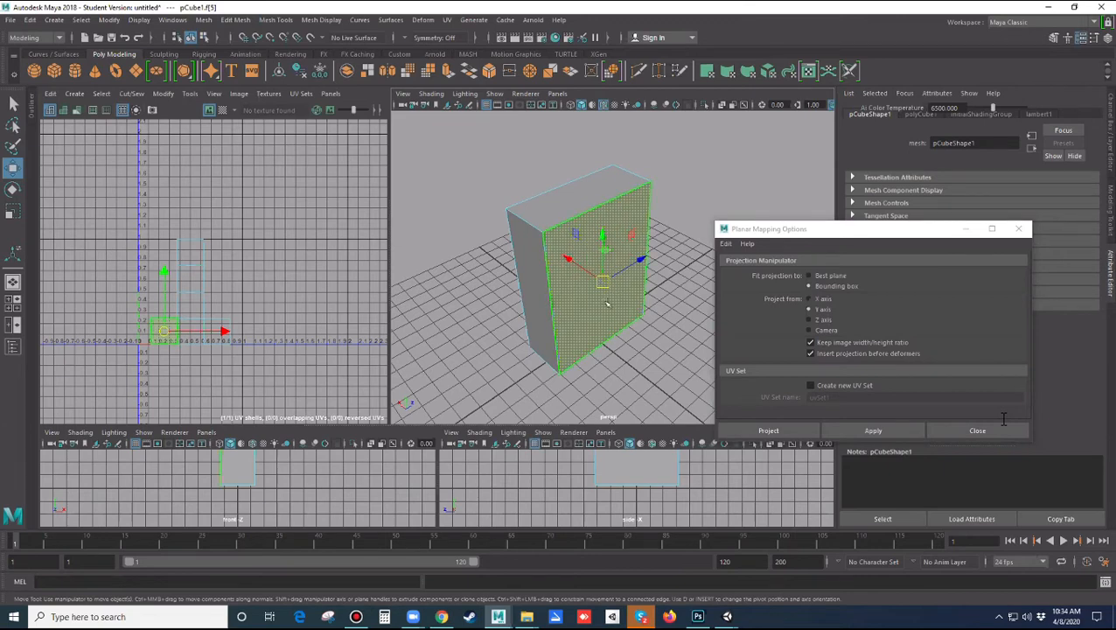
mouse_move(624, 307)
alt+mouse_down()
mouse_move(593, 294)
mouse_move(614, 299)
alt+mouse_up()
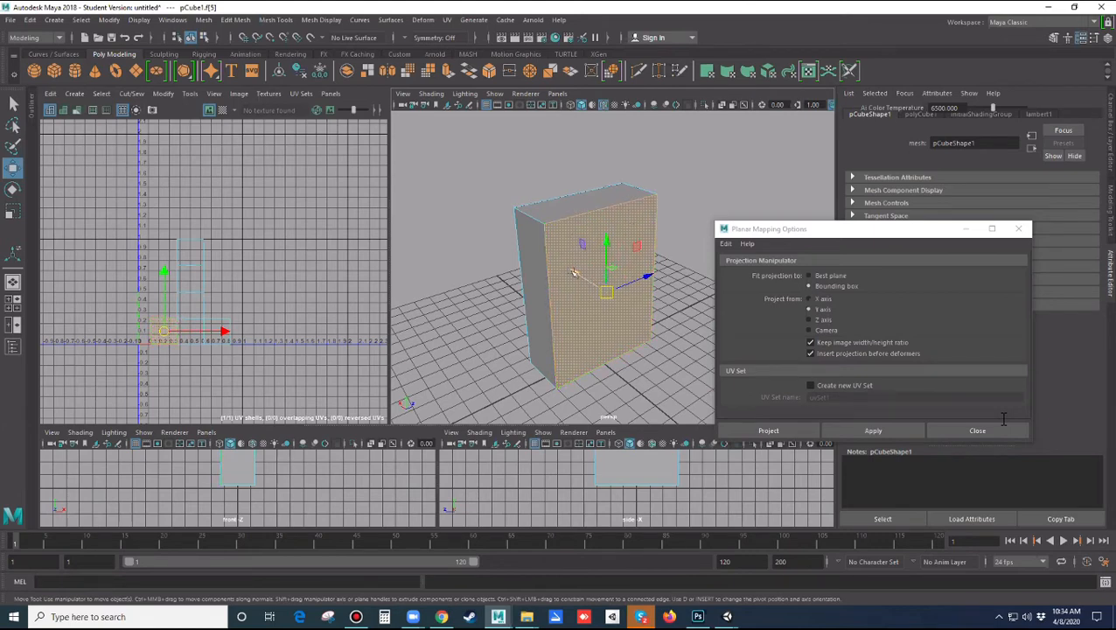
alt+drag(582, 278, 568, 317)
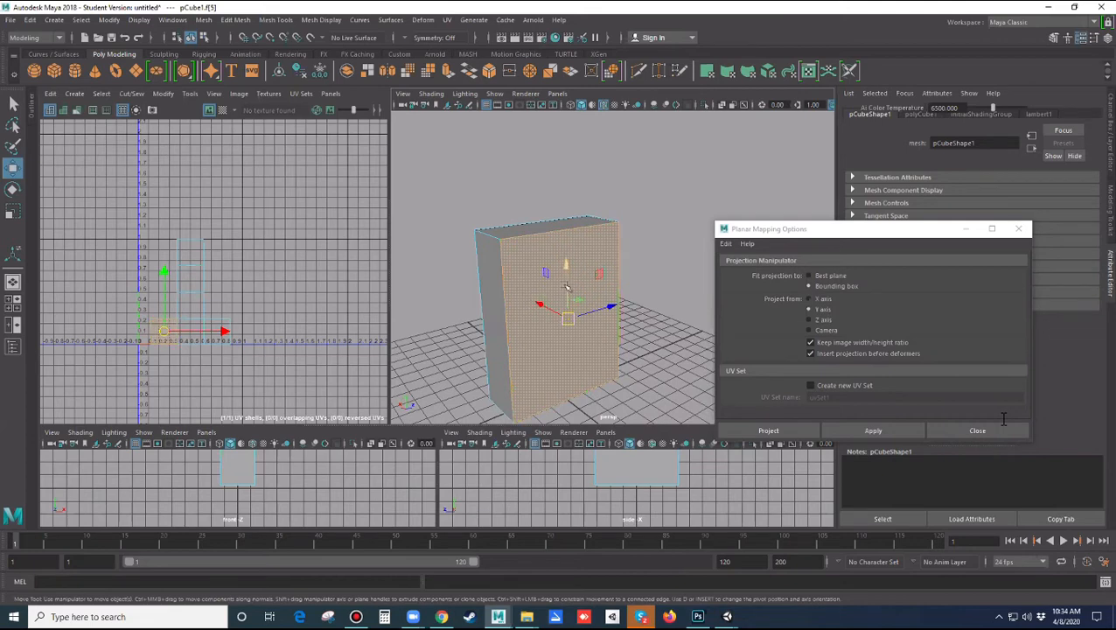
alt+drag(605, 351, 586, 343)
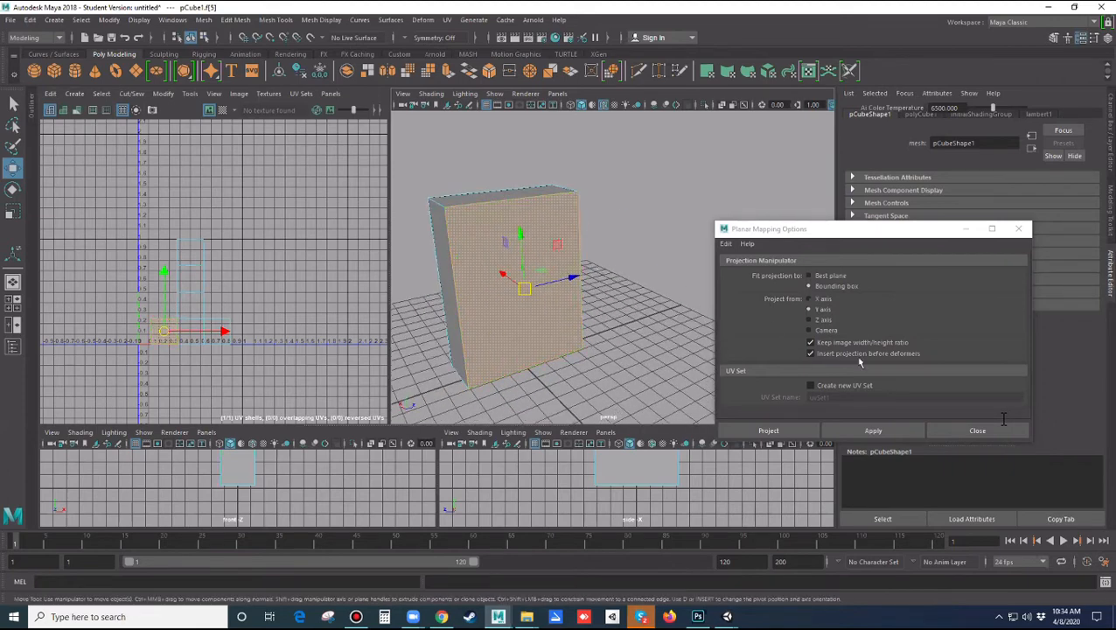
Planar-project the front face from the X axis with the image width/height ratio kept, and move its shell clear of the other UVs.
click(810, 309)
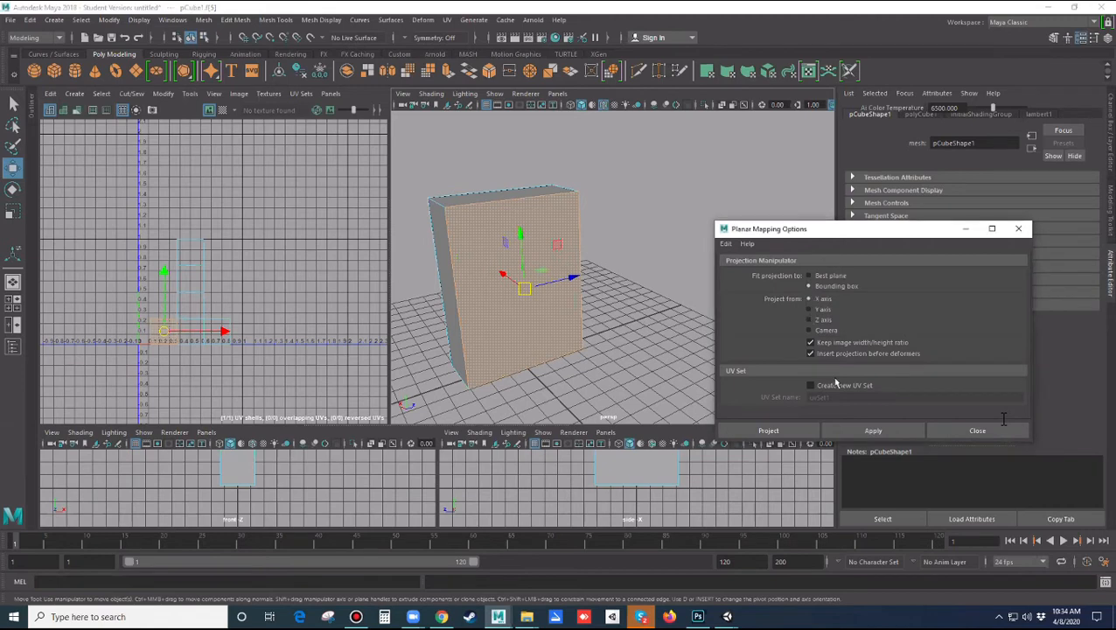
click(811, 342)
click(810, 342)
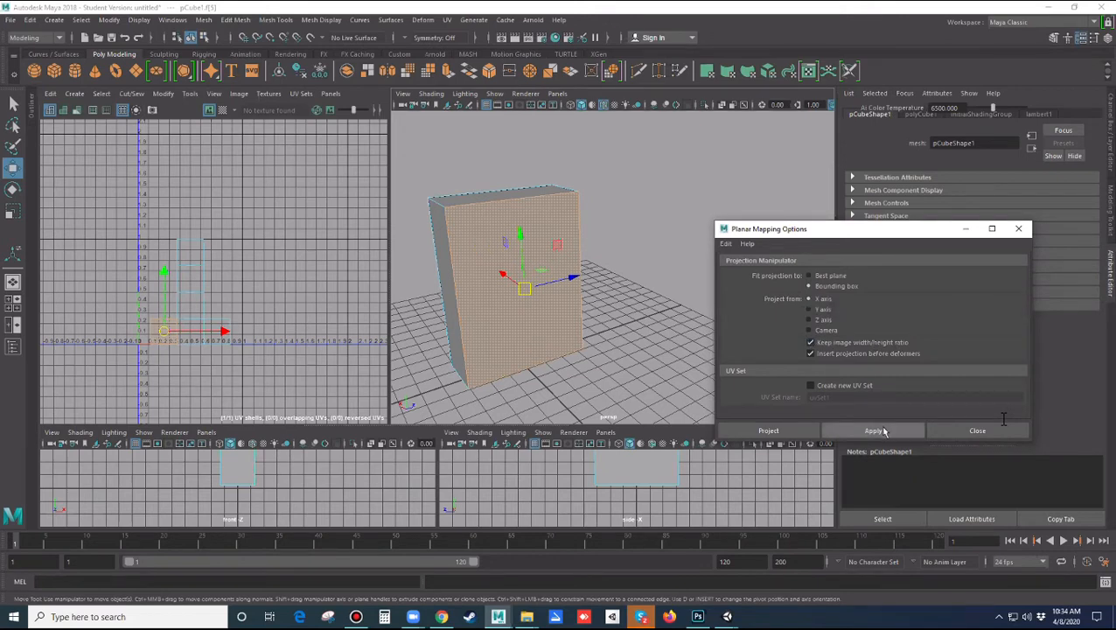
click(875, 431)
drag(192, 294, 276, 249)
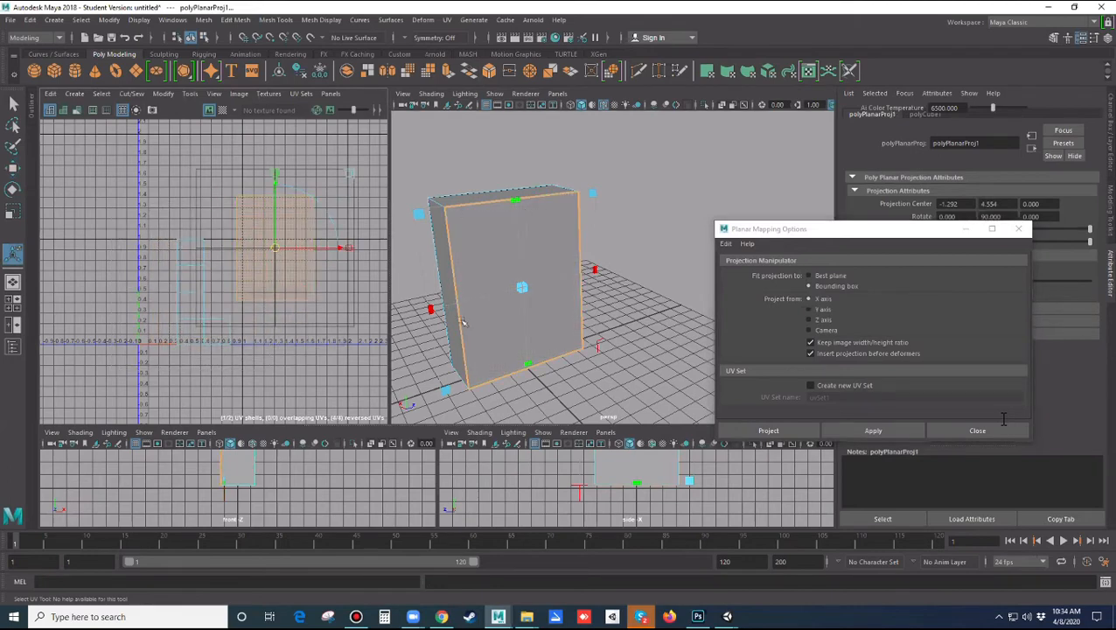
Try reprojecting the front face without keeping the image width/height ratio, and move the shell clear of the other UVs.
click(811, 344)
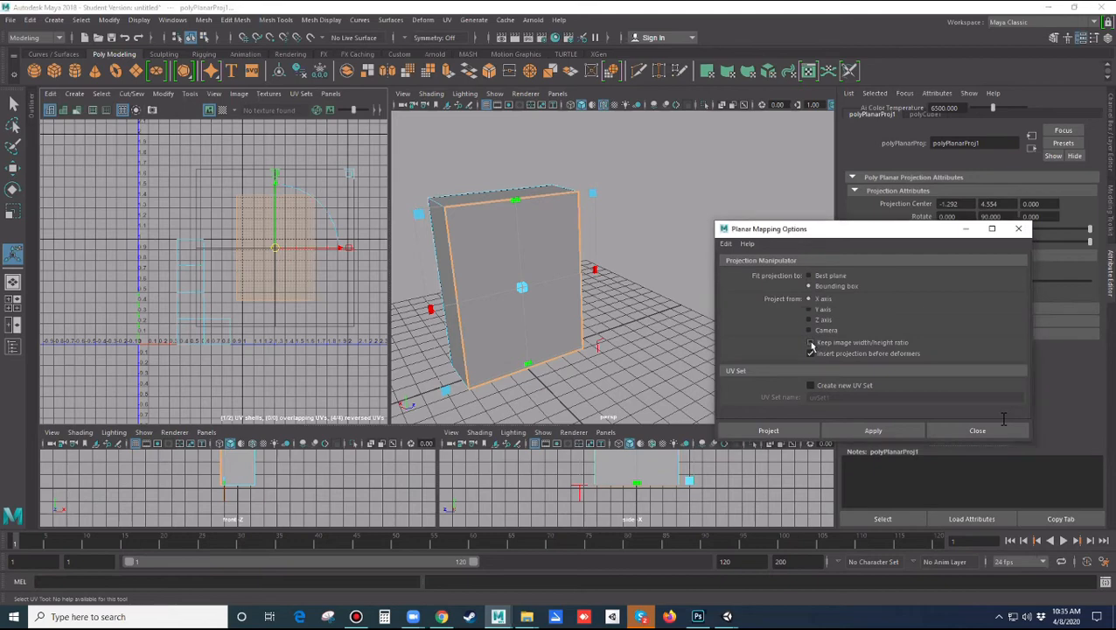
click(873, 430)
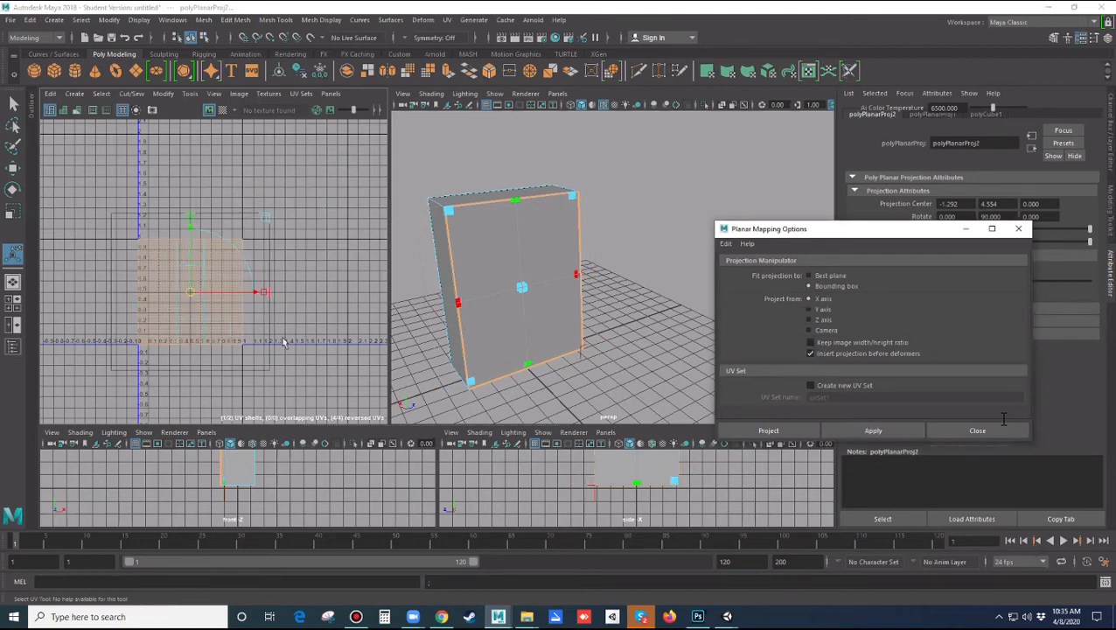
drag(193, 294, 291, 223)
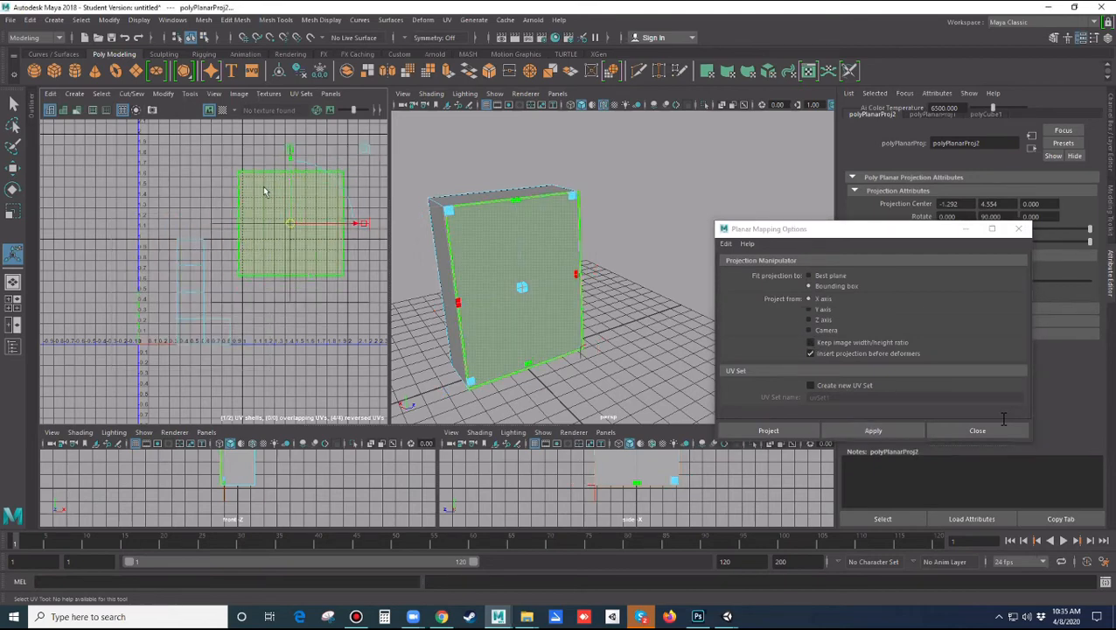
click(511, 237)
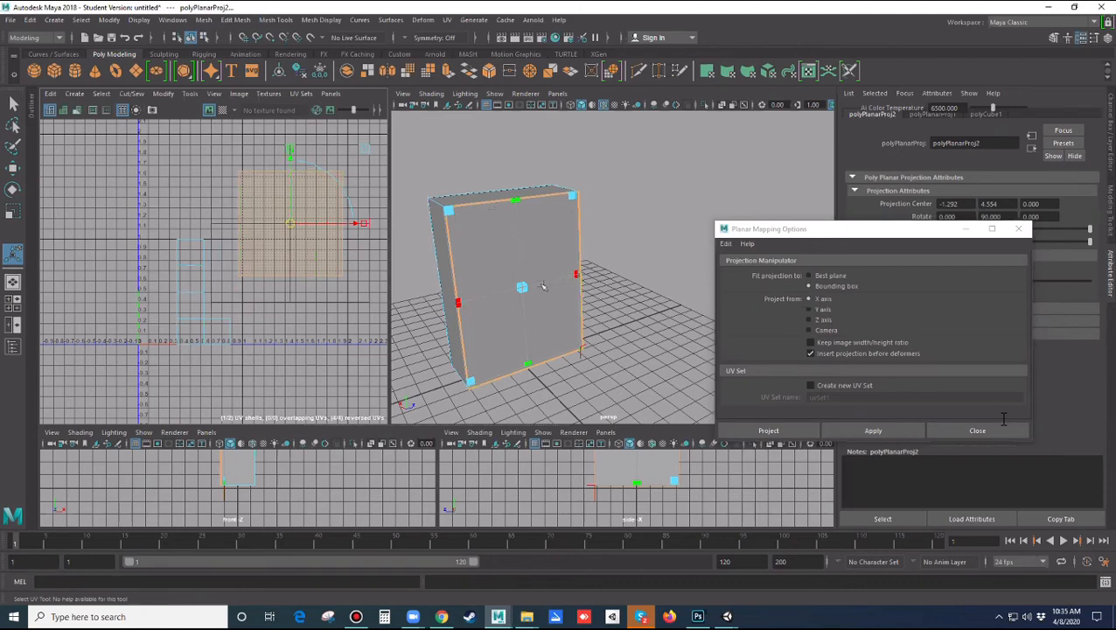
Re-enable keeping the image width/height ratio, reproject the front face from the X axis and move its shell away from the other UVs.
click(810, 353)
click(811, 342)
click(874, 431)
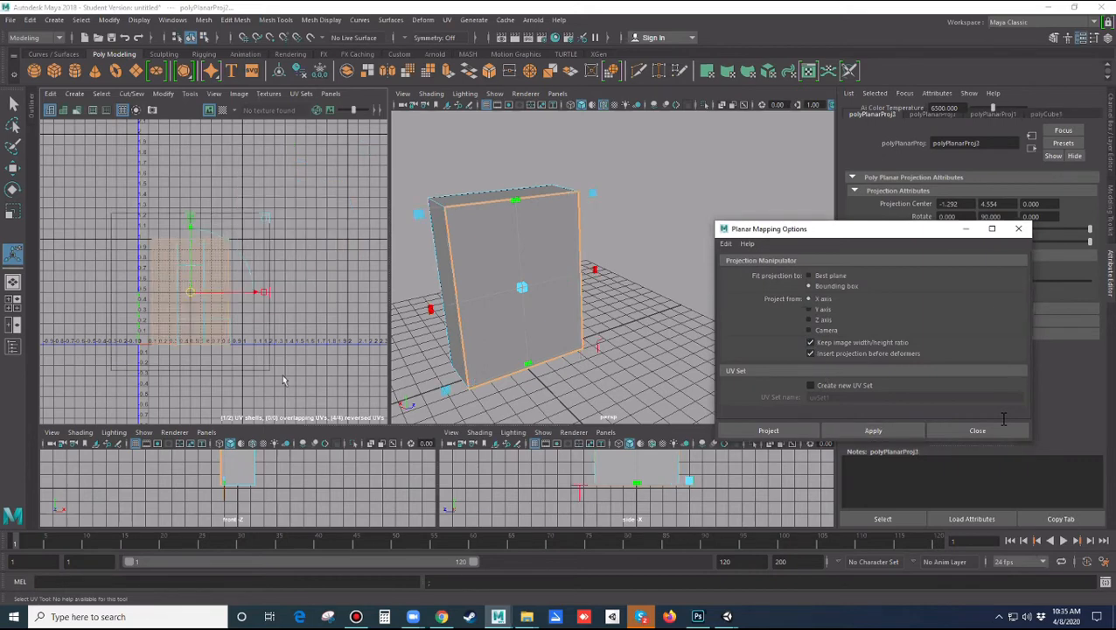
drag(193, 292, 272, 242)
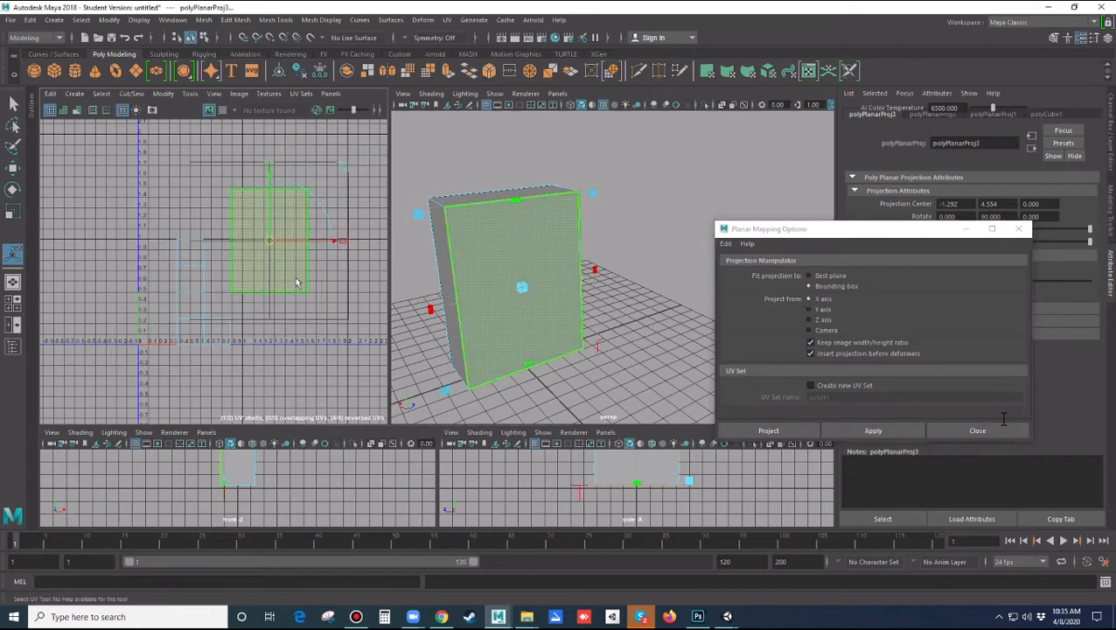
Planar-project the box's front face from the X axis once more and move its shell up, clear of the other UVs.
click(690, 296)
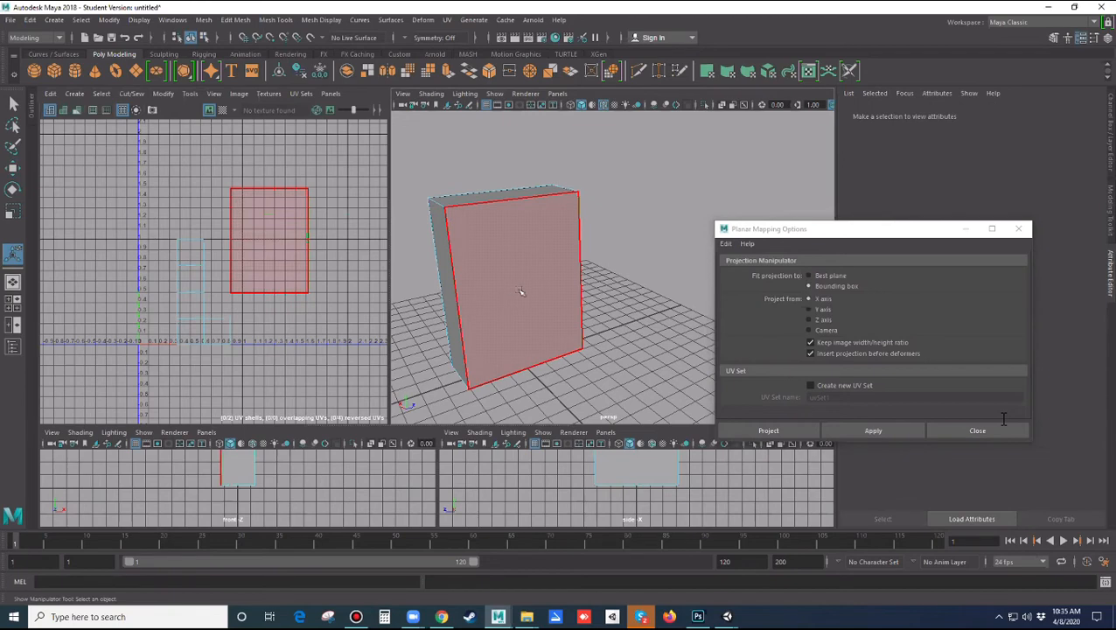
click(525, 284)
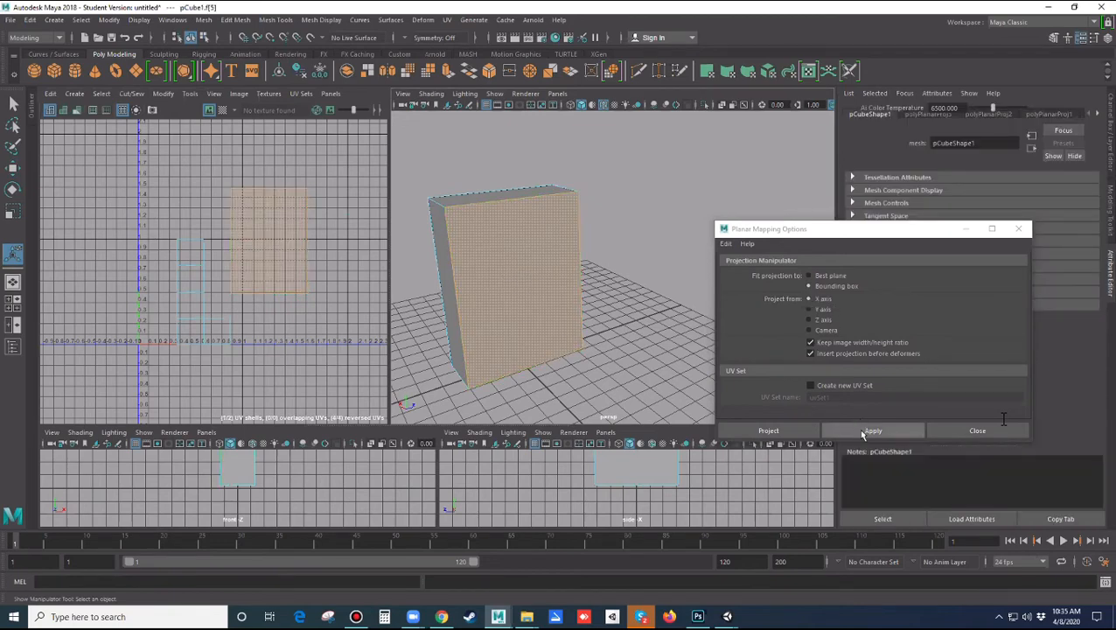
click(866, 430)
drag(292, 255, 321, 194)
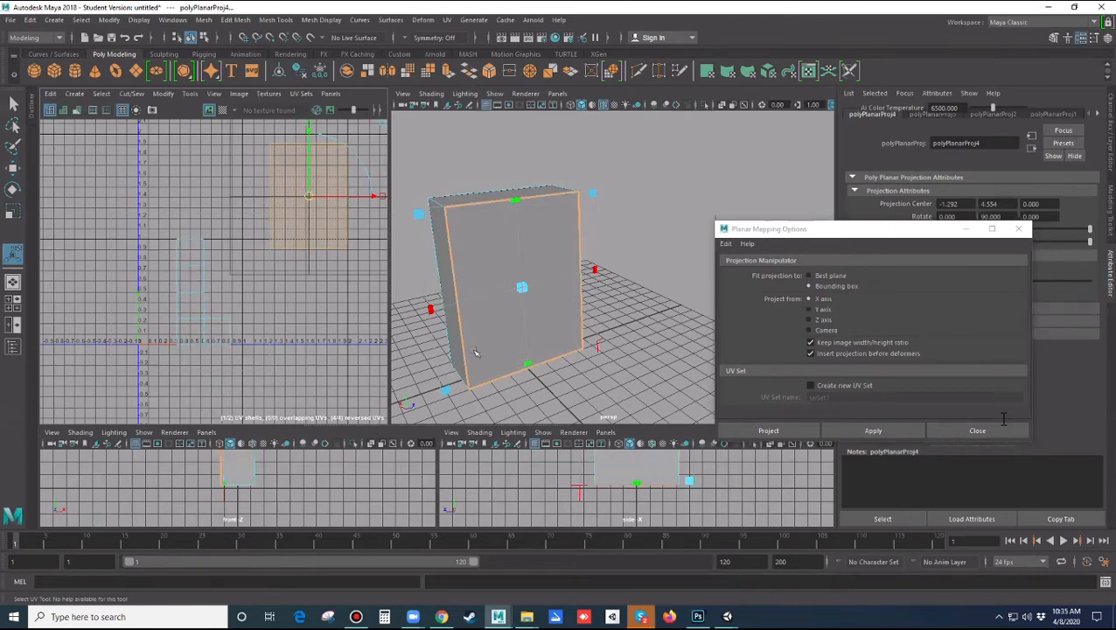
Planar-project the opposite broad face of the box from the X axis and move its shell up, away from the other UVs.
alt+drag(499, 360, 667, 319)
click(599, 324)
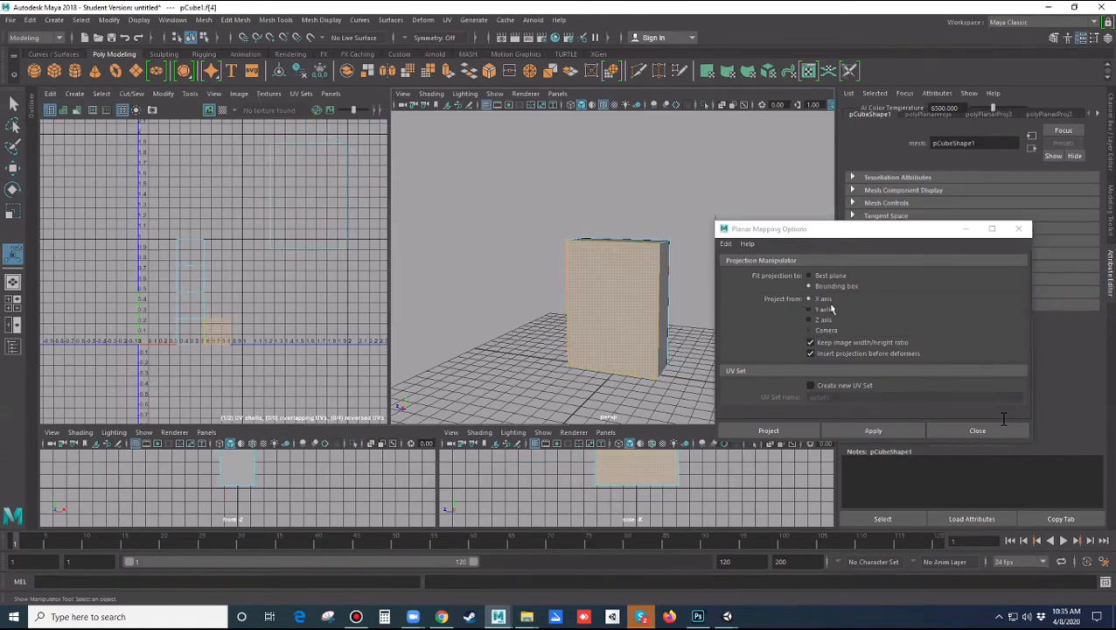
click(854, 431)
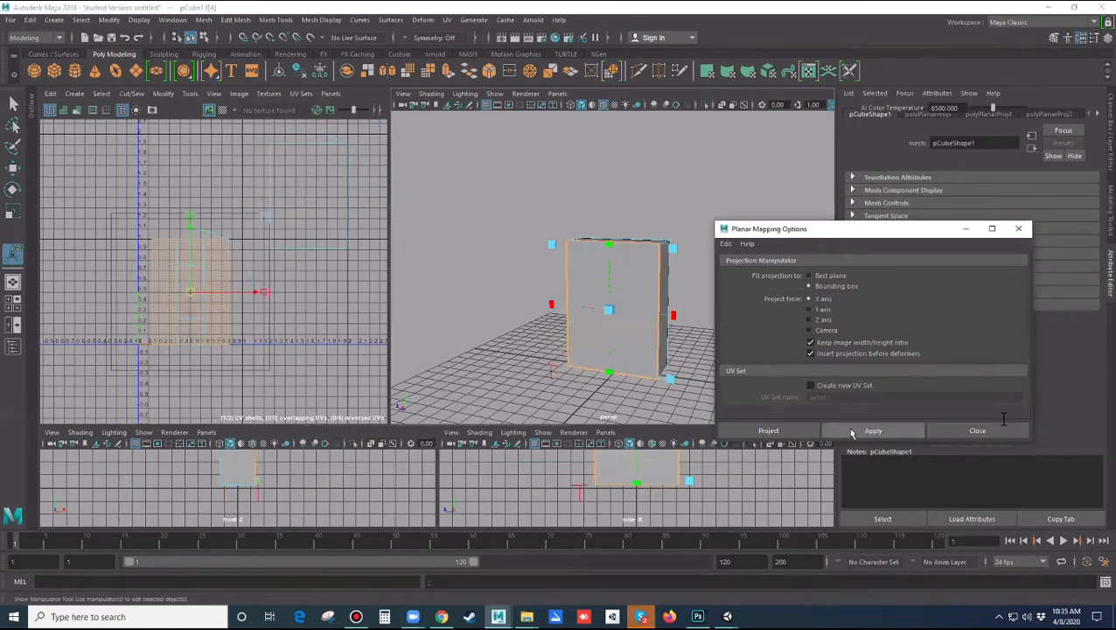
drag(192, 292, 117, 161)
Planar-project one narrow side face of the box from the Z axis and move its shell to an empty area.
alt+drag(580, 343, 543, 346)
click(602, 335)
click(558, 331)
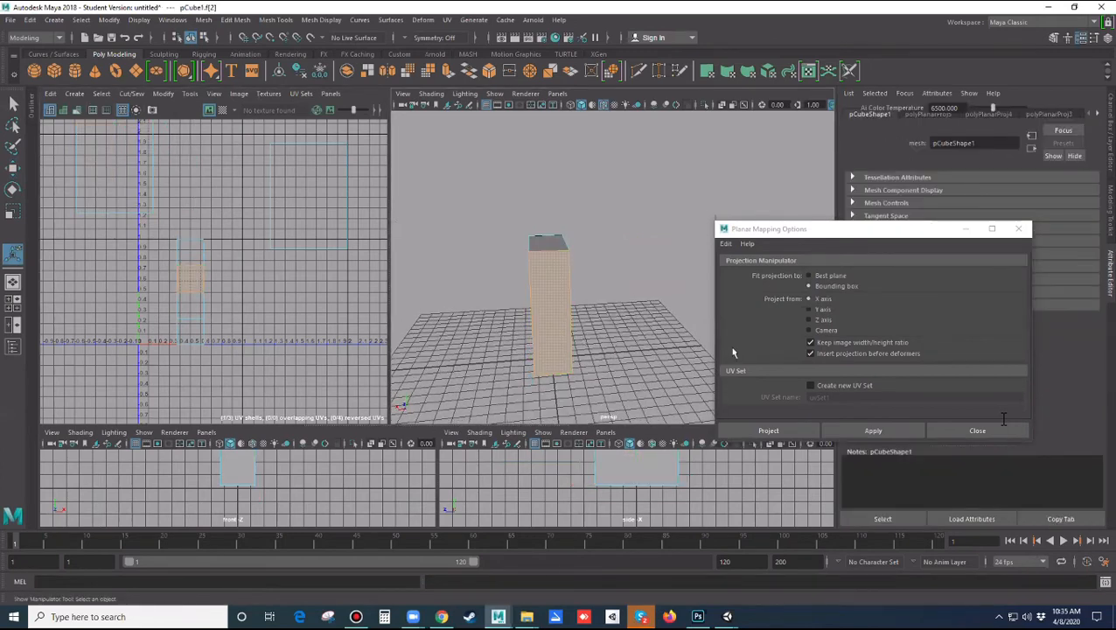
key(w)
alt+drag(570, 359, 606, 371)
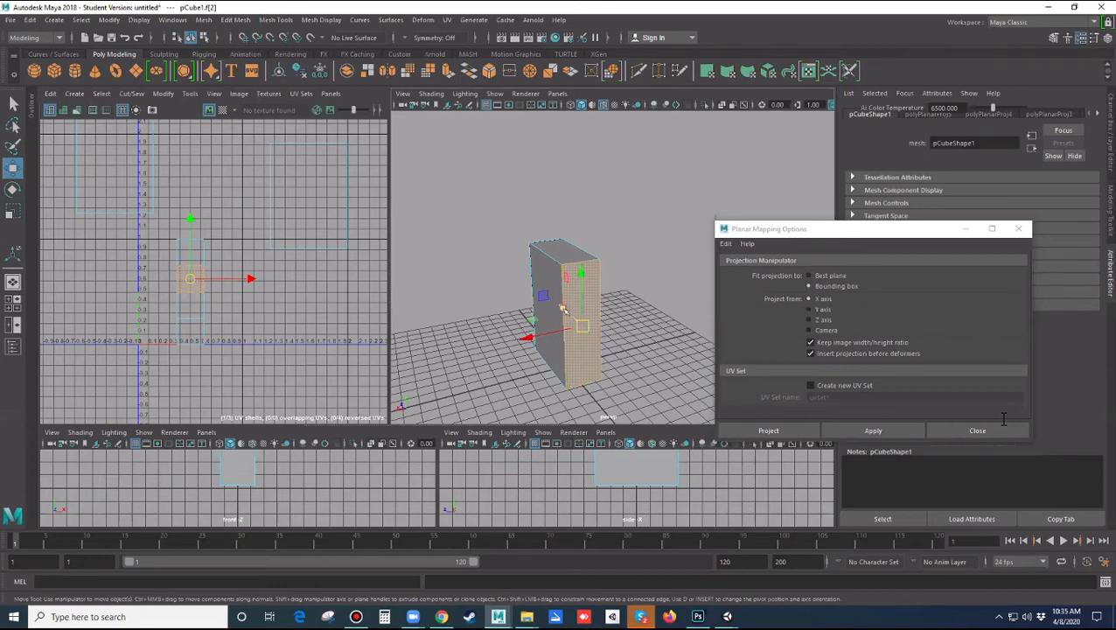
click(821, 321)
click(873, 430)
drag(192, 291, 350, 320)
Planar-project the opposite narrow side face from the Z axis and move its shell away from the remaining default UVs.
alt+drag(686, 337, 600, 333)
click(713, 192)
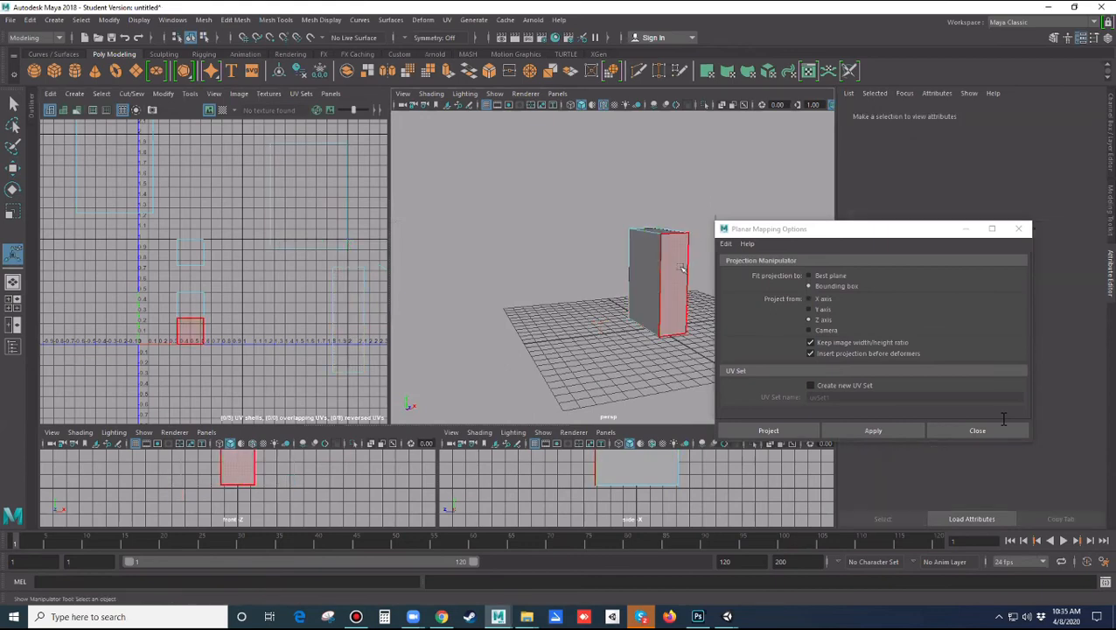
click(682, 266)
key(w)
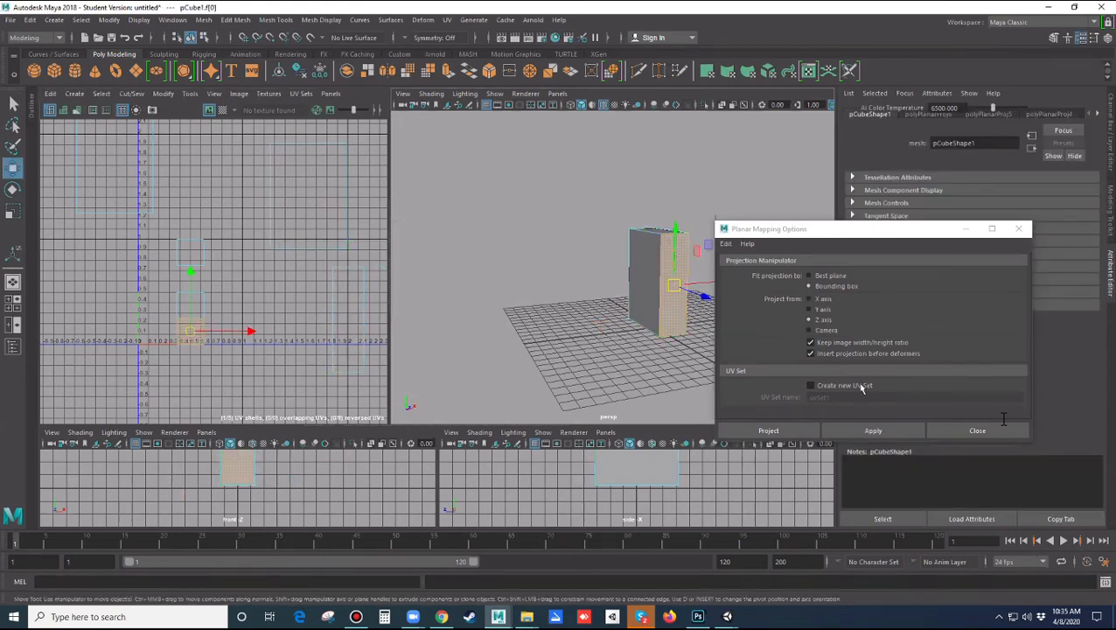
click(873, 429)
drag(134, 310, 111, 312)
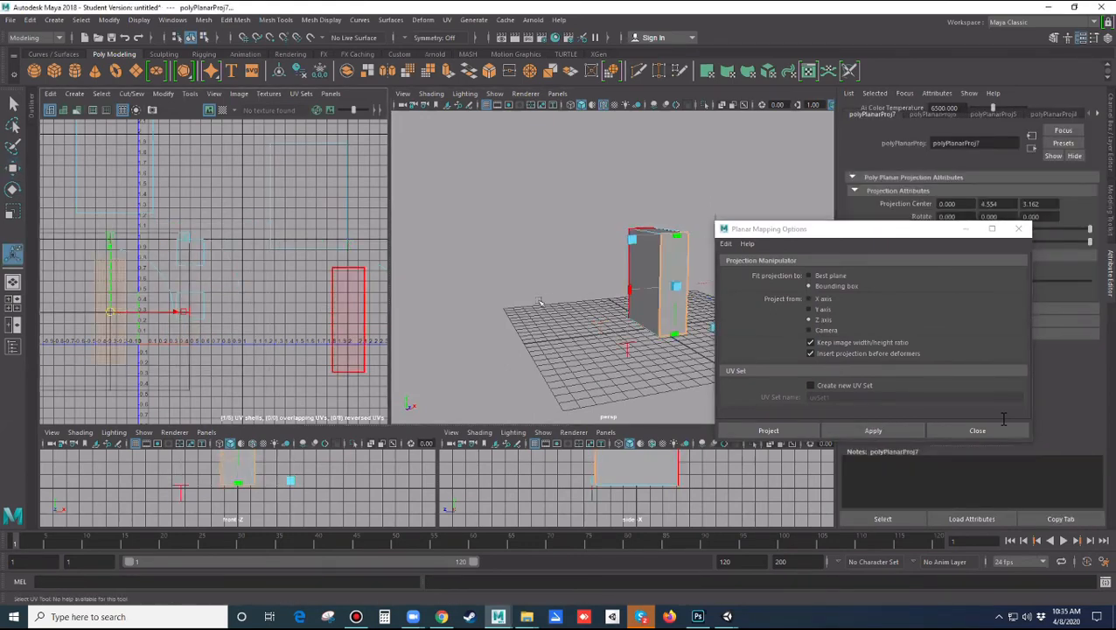
Planar-project the box's top face from the Y axis and move its shell off the other UVs.
click(601, 289)
alt+drag(601, 289, 540, 334)
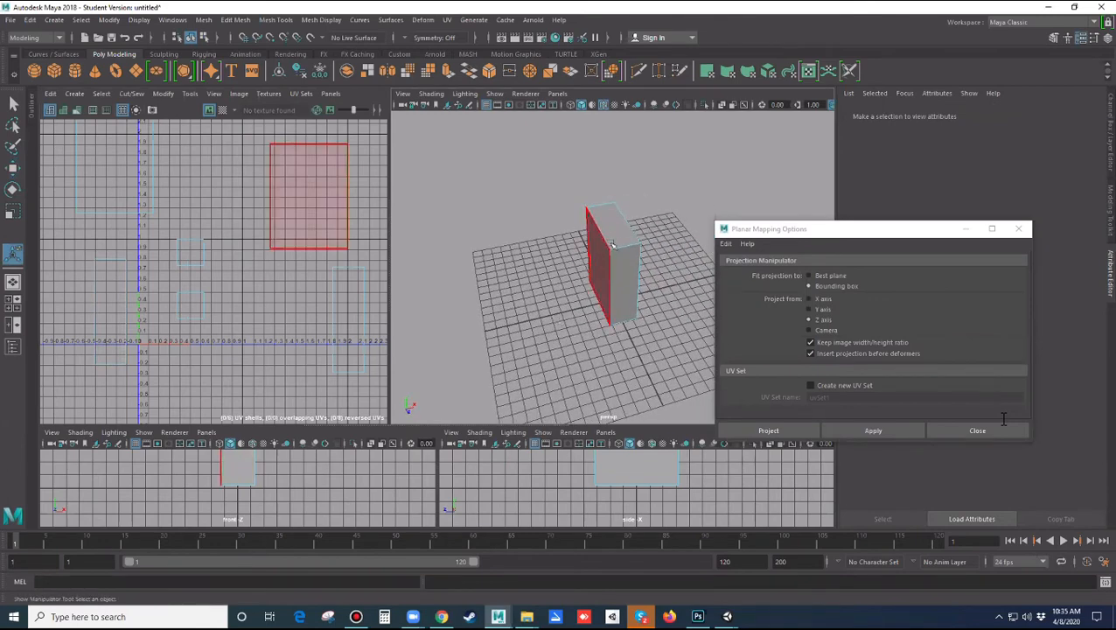
click(612, 218)
key(w)
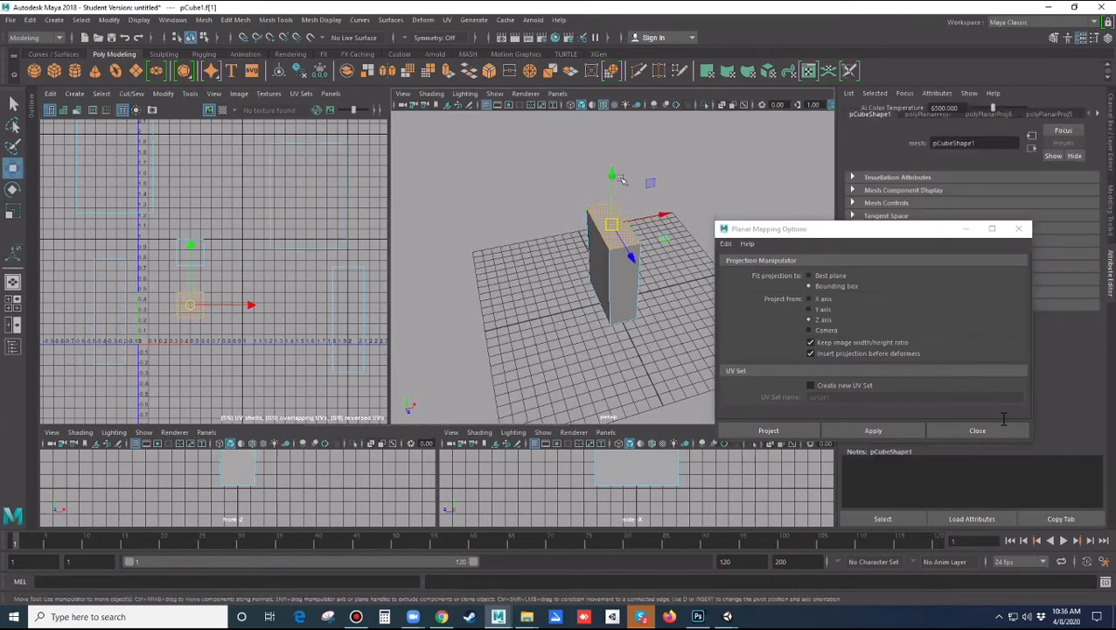
click(821, 310)
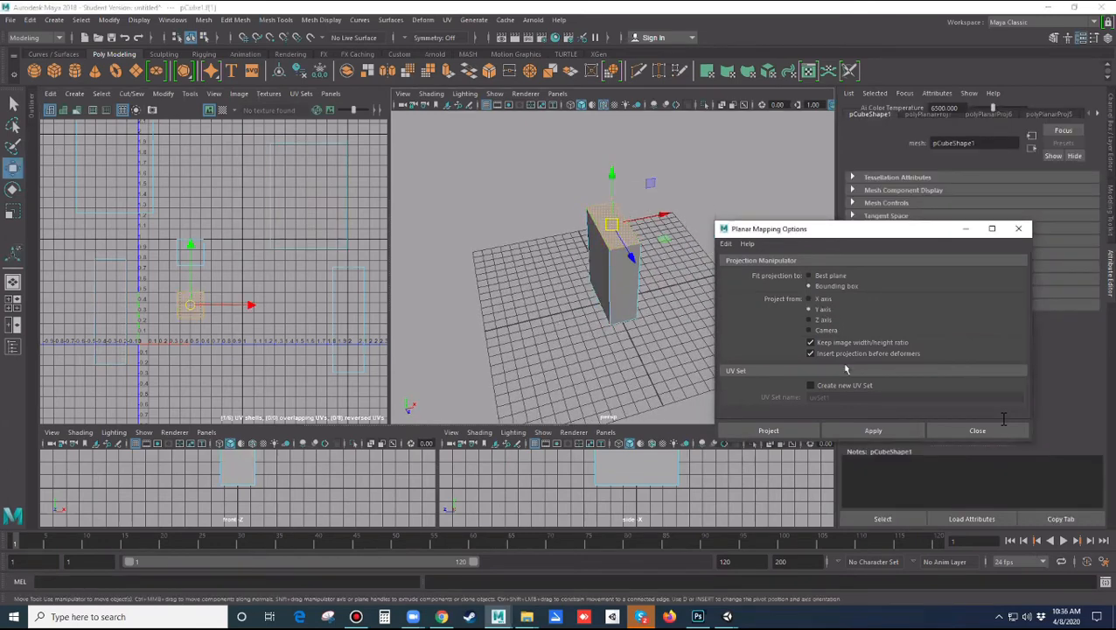
click(872, 432)
Planar-project the box's bottom face from the Y axis and move its shell aside.
alt+drag(583, 330, 598, 249)
click(623, 356)
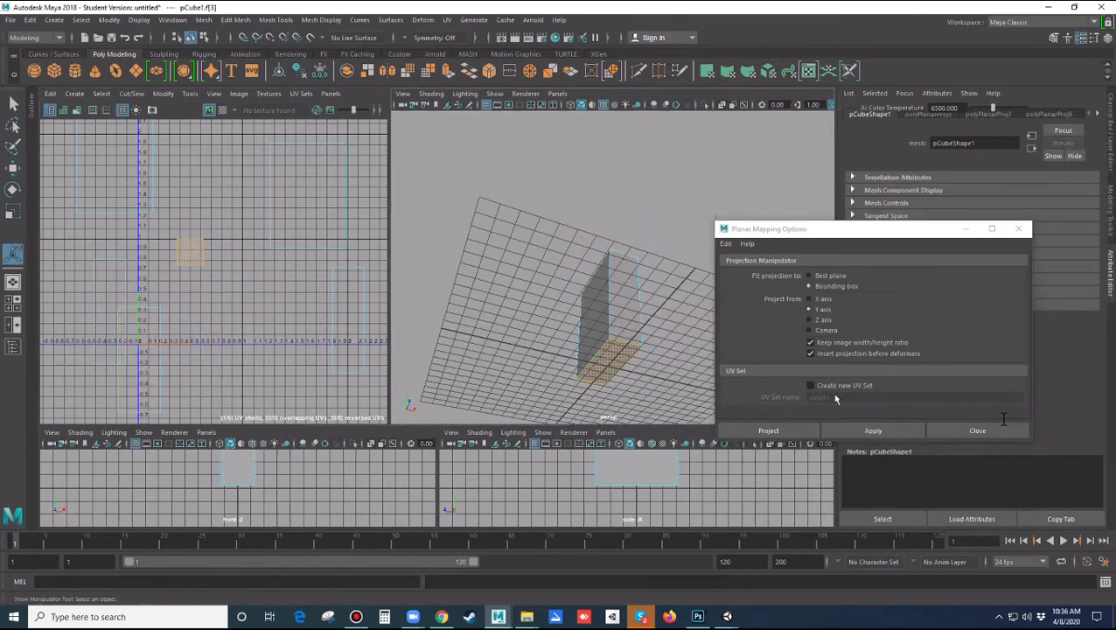
click(849, 428)
drag(195, 295, 256, 326)
scroll(256, 326, down, 3)
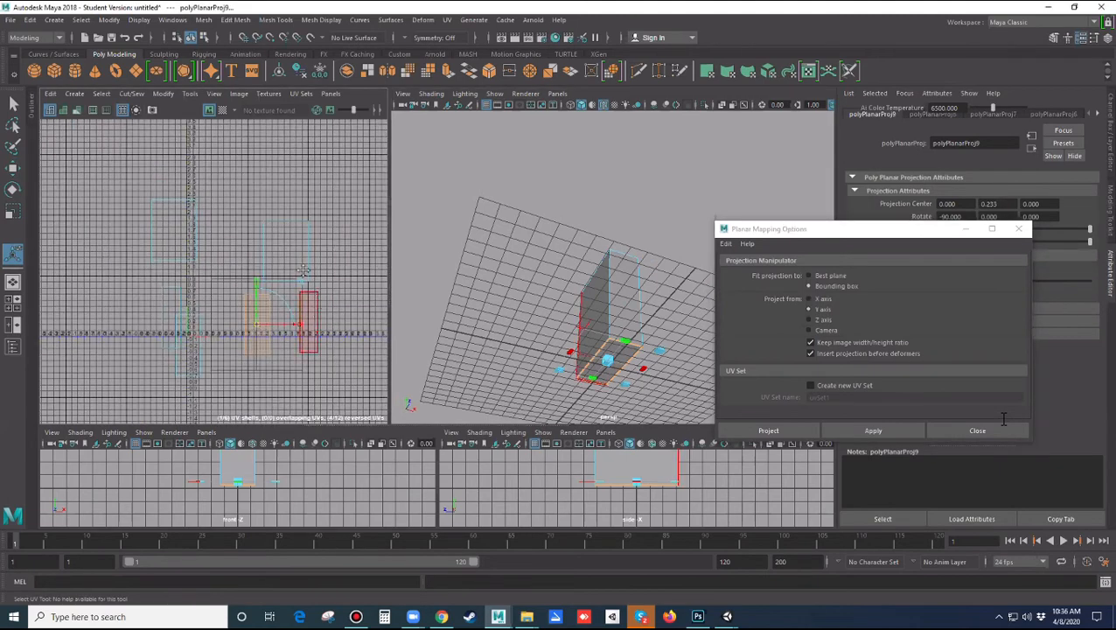
scroll(303, 271, up, 2)
Spread out the bottom face's shell and both narrow side shells in the UV Editor so that no shells overlap.
click(215, 302)
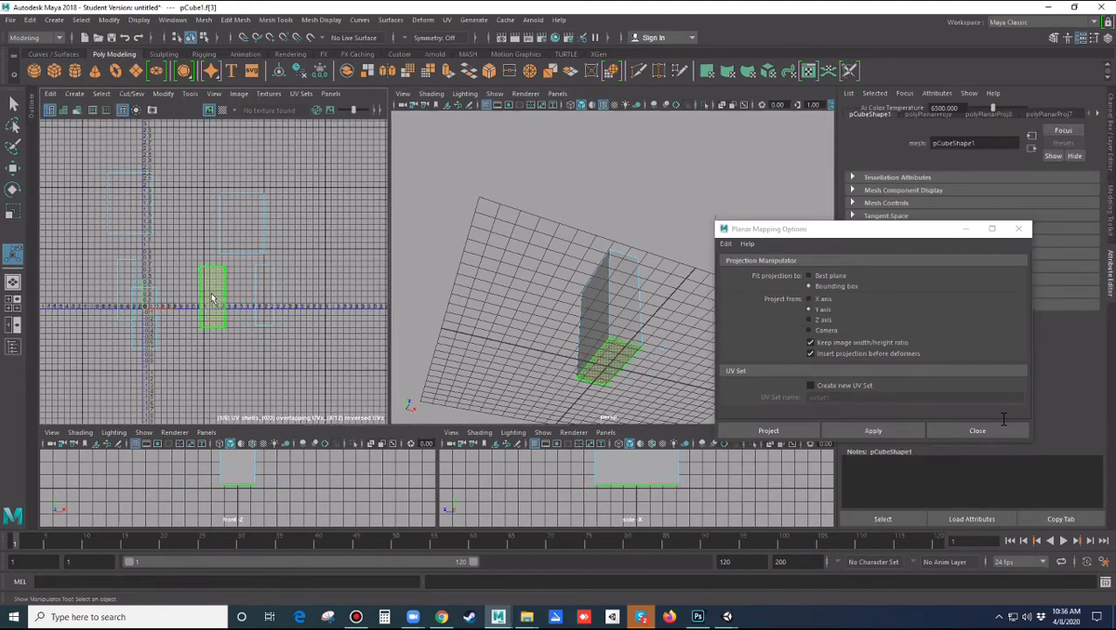
key(w)
drag(210, 303, 214, 341)
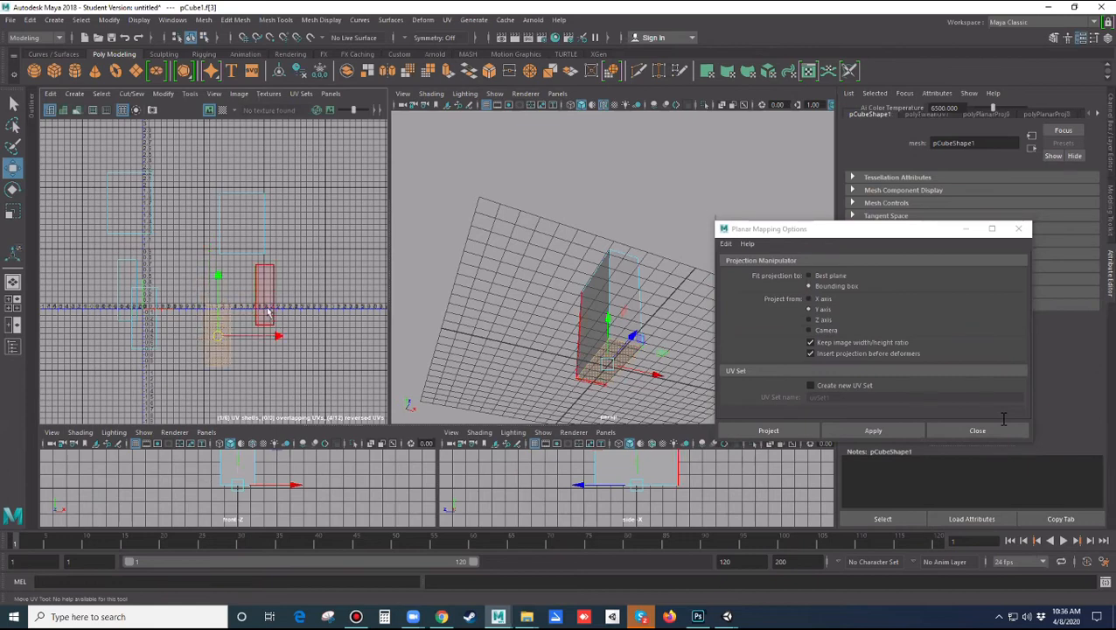
click(269, 310)
drag(266, 295, 287, 308)
click(129, 294)
drag(129, 294, 97, 300)
alt+middle_drag(177, 320, 196, 326)
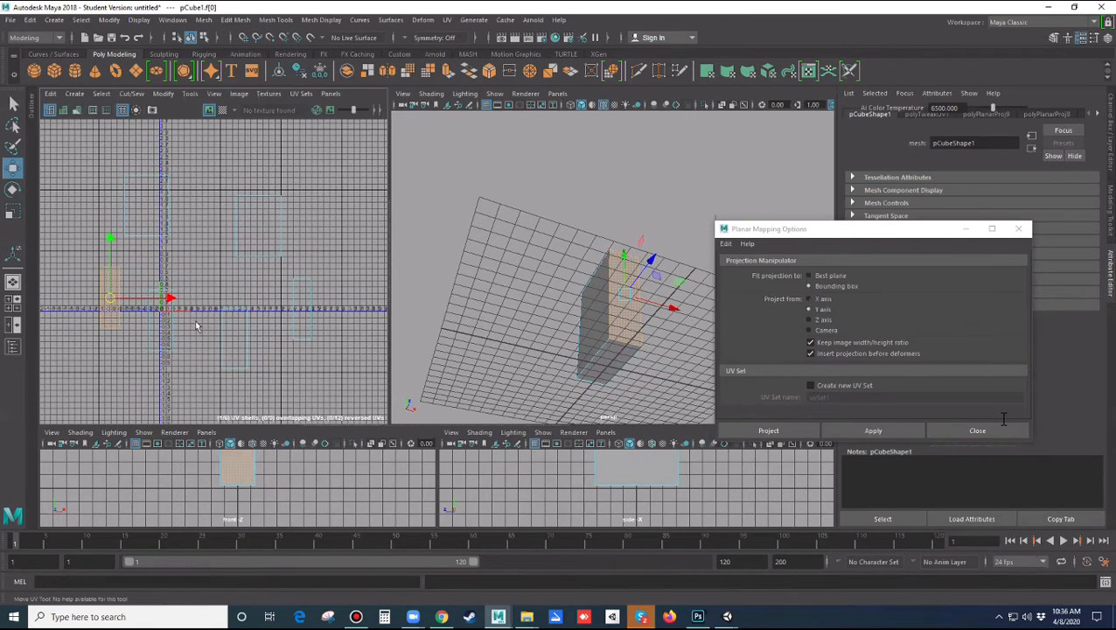
alt+drag(643, 348, 650, 315)
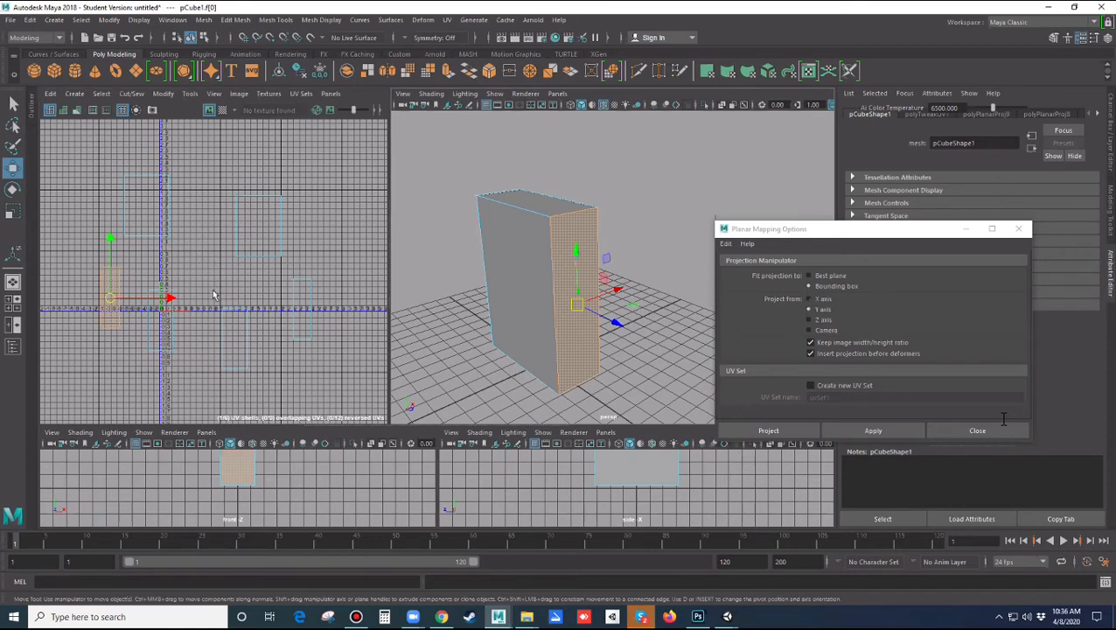
Duplicate the mapped box as a whole object and move the copy to the side of the original.
scroll(170, 287, up, 2)
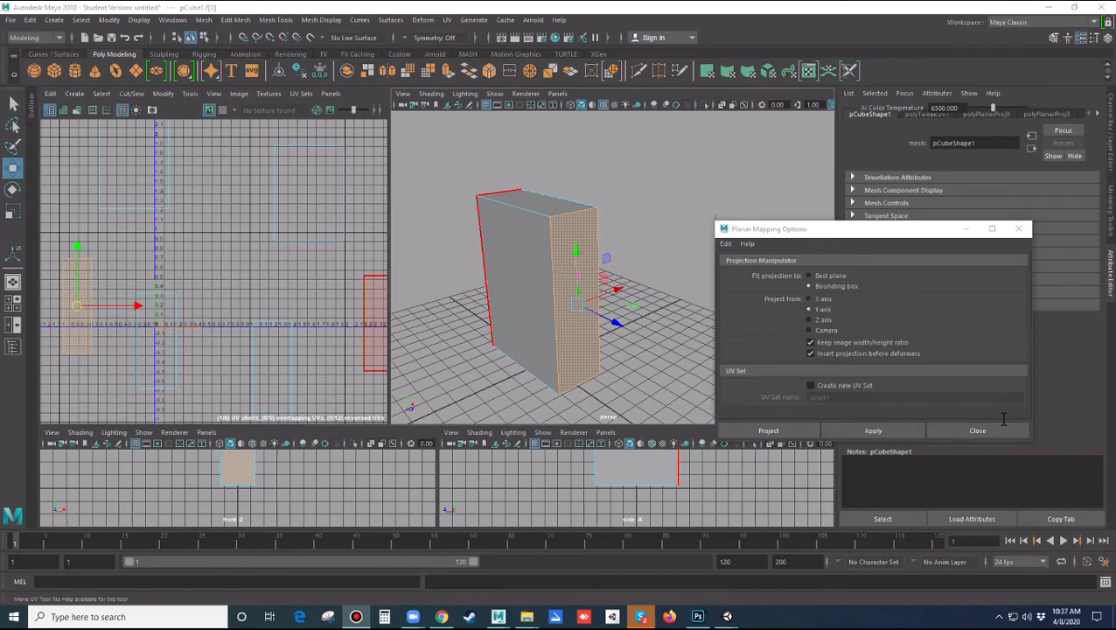
scroll(640, 299, down, 5)
mouse_move(641, 300)
alt+mouse_down()
mouse_move(581, 306)
mouse_move(643, 310)
alt+mouse_up()
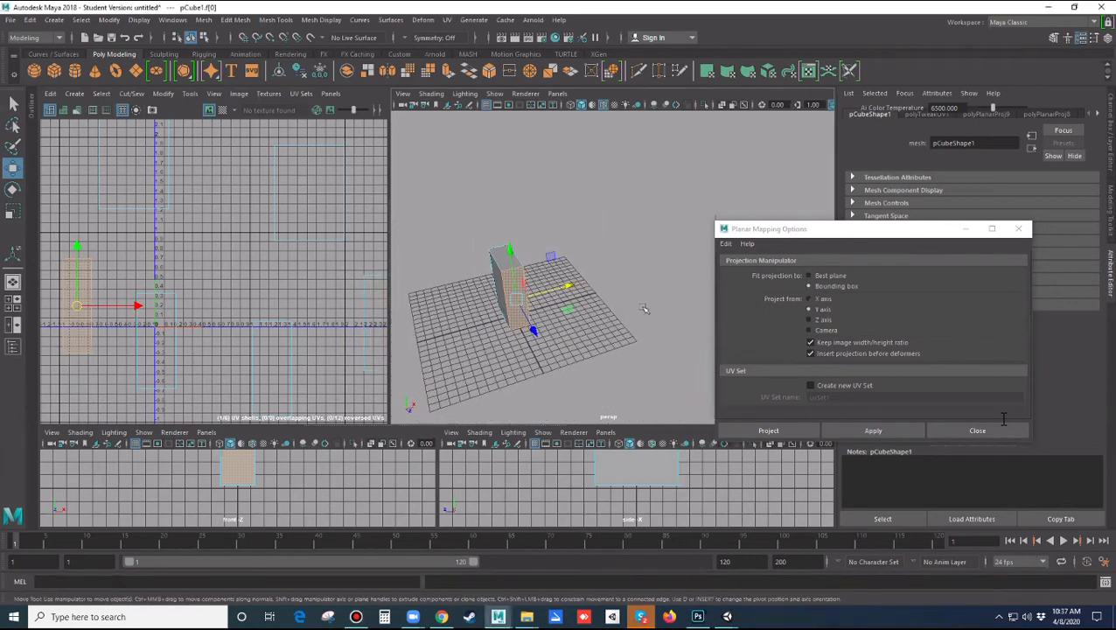
click(643, 310)
right_drag(512, 281, 556, 260)
click(557, 260)
click(509, 296)
key(ctrl+d)
drag(560, 277, 523, 301)
scroll(523, 301, up, 3)
Extrude the copy's outer broad face outward along the X axis to make a much thicker box.
click(564, 284)
right_drag(535, 264, 534, 291)
click(529, 275)
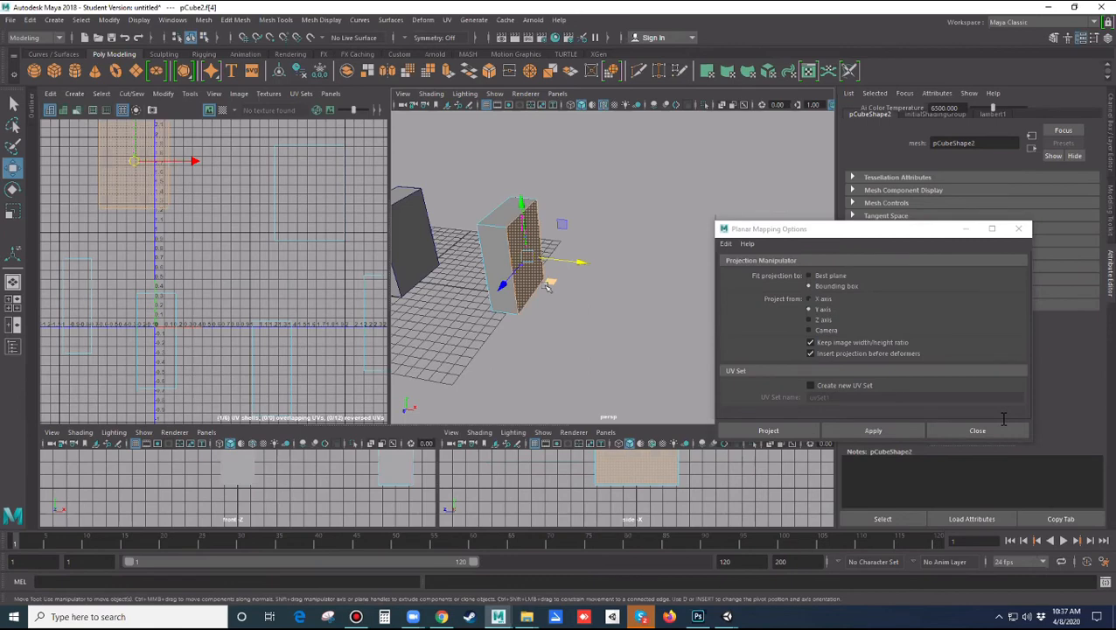
key(ctrl+e)
drag(569, 267, 667, 280)
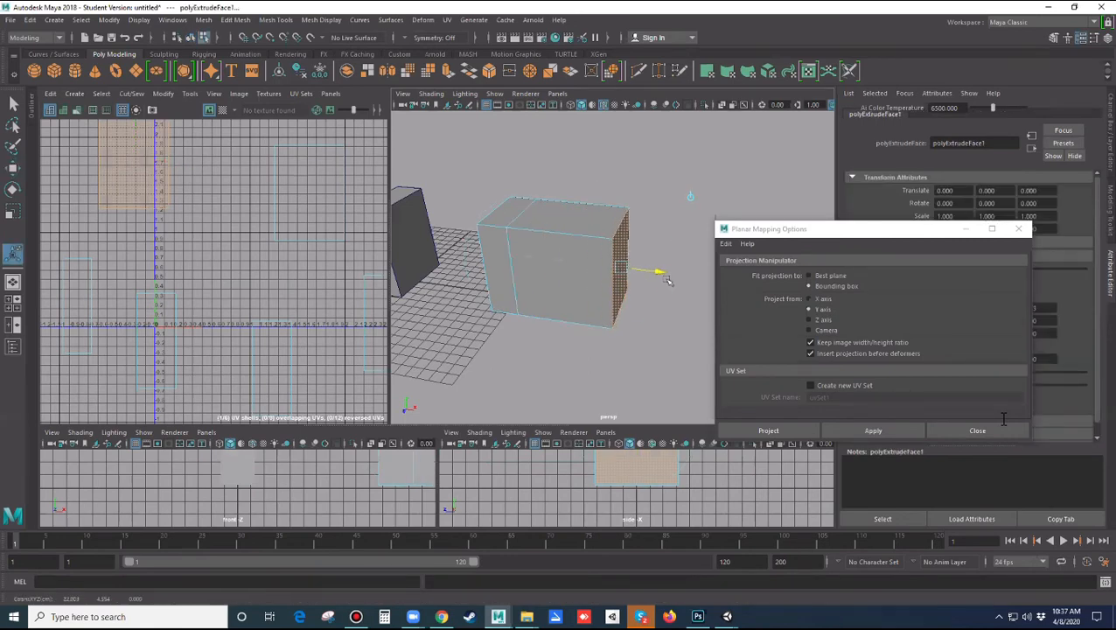
click(599, 239)
click(595, 350)
alt+drag(596, 350, 564, 289)
Select the original box in object mode to view all of its UV shells.
click(592, 273)
click(586, 287)
click(517, 288)
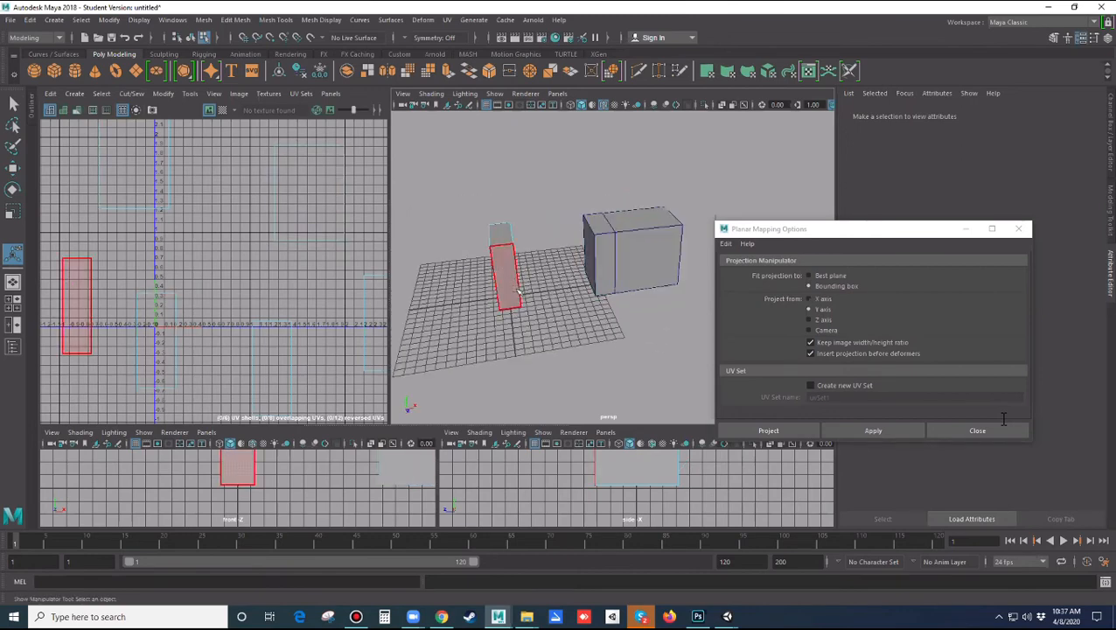
right_drag(500, 264, 532, 248)
click(470, 290)
click(511, 280)
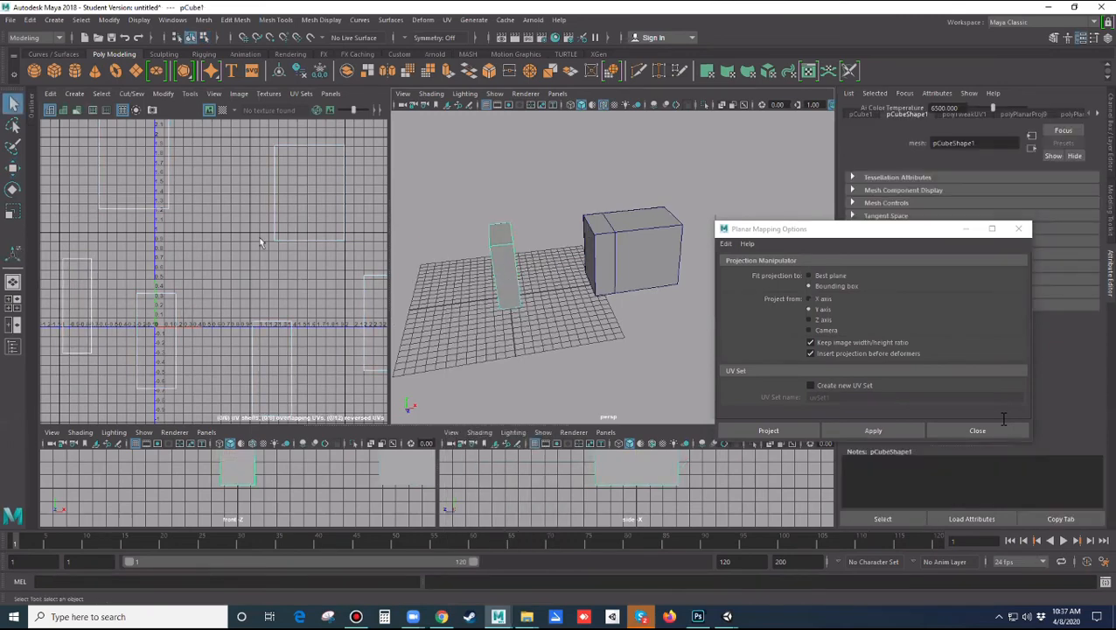
Select original and extruded side and top faces on the copy to examine how each appears in the UV Editor.
alt+drag(639, 301, 618, 308)
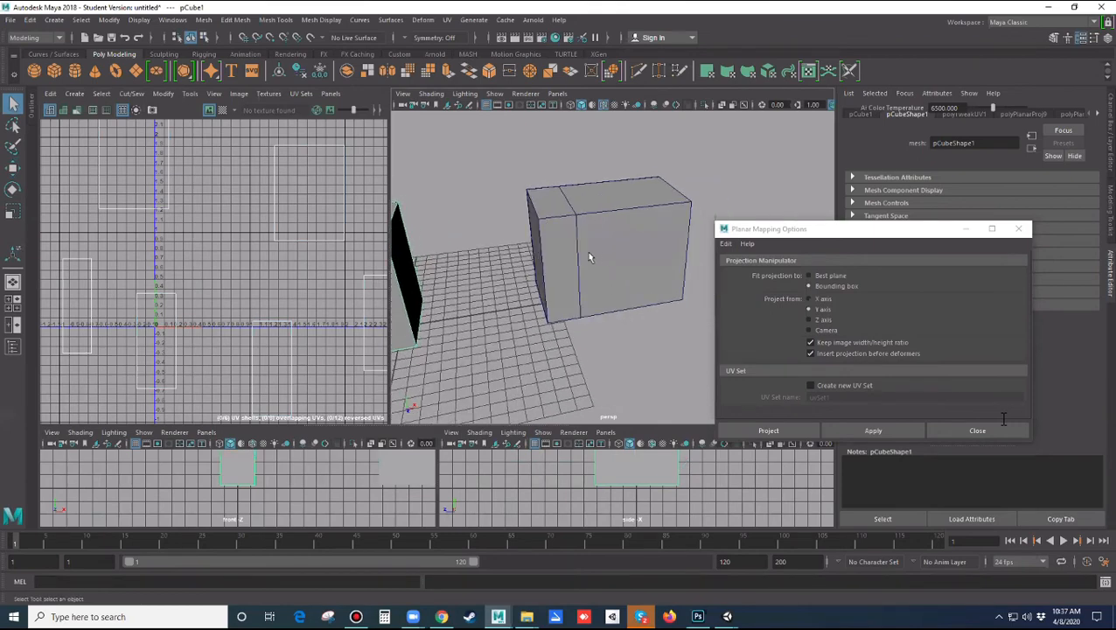
right_drag(588, 257, 588, 286)
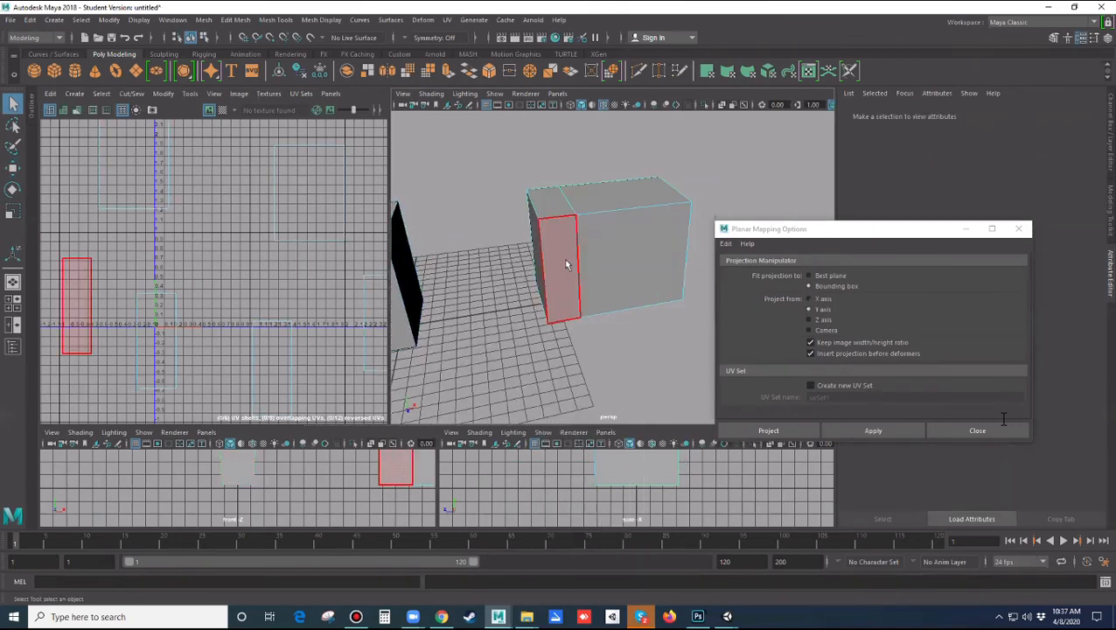
click(566, 271)
click(605, 289)
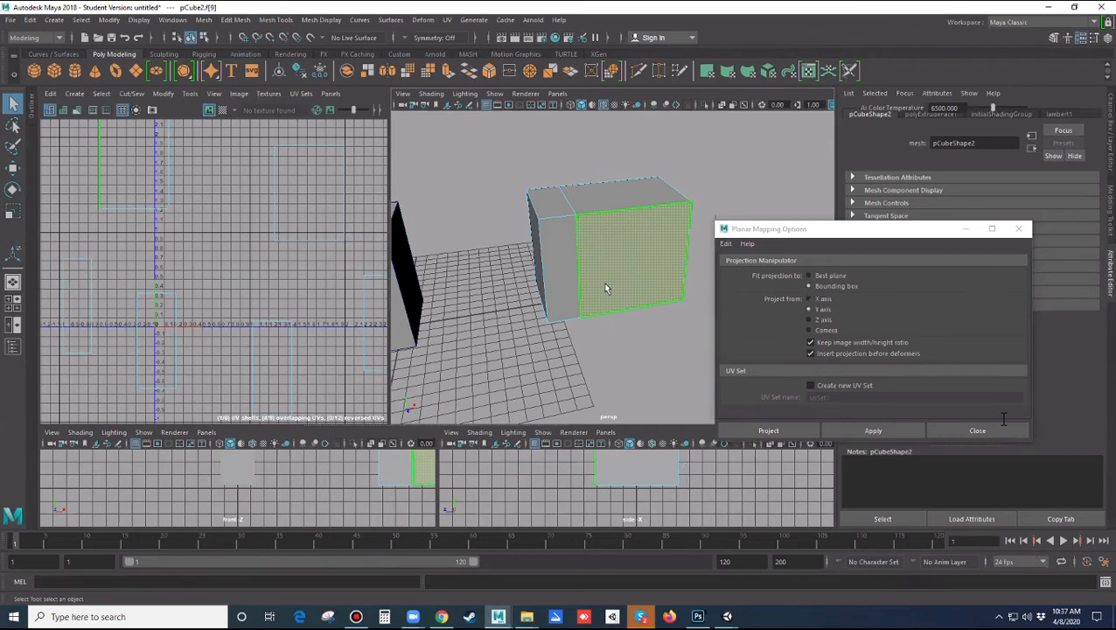
click(628, 366)
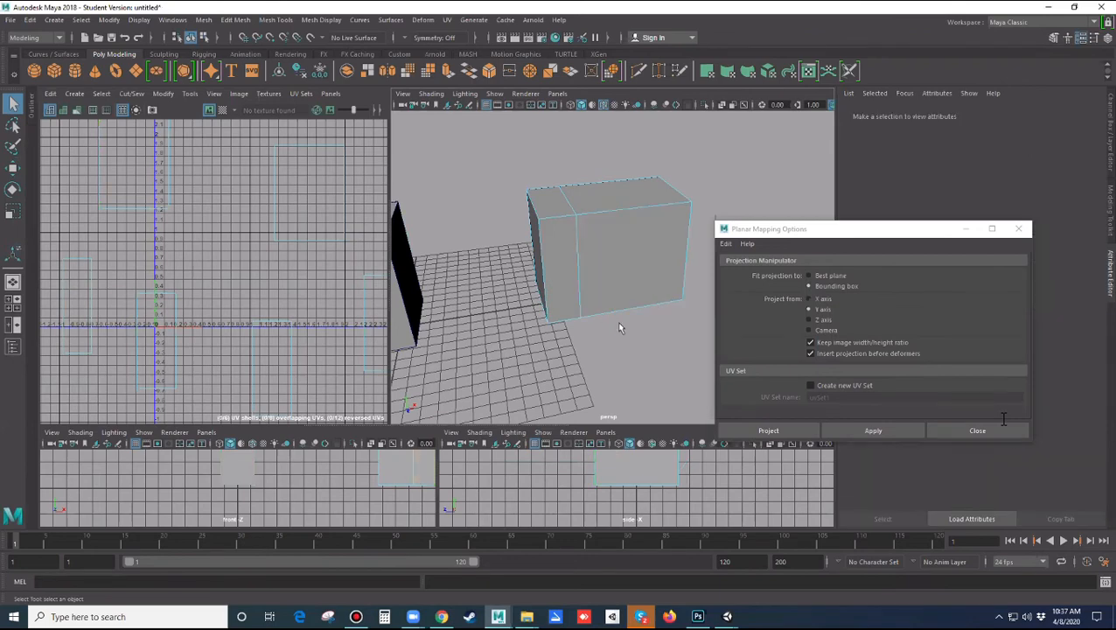
click(571, 281)
shift+click(626, 270)
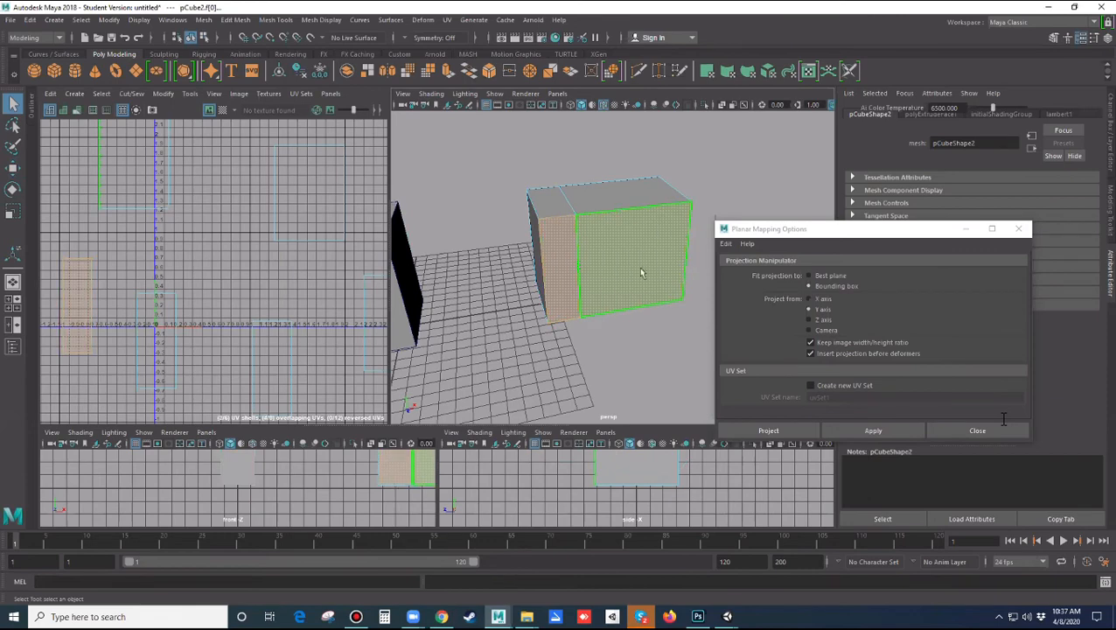
click(615, 340)
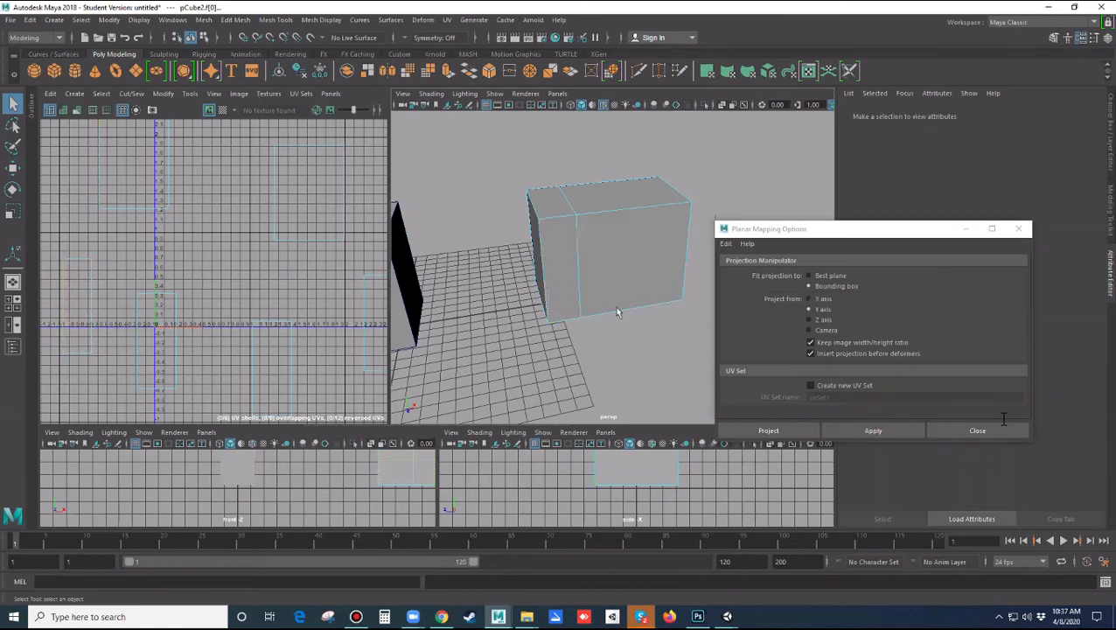
click(553, 206)
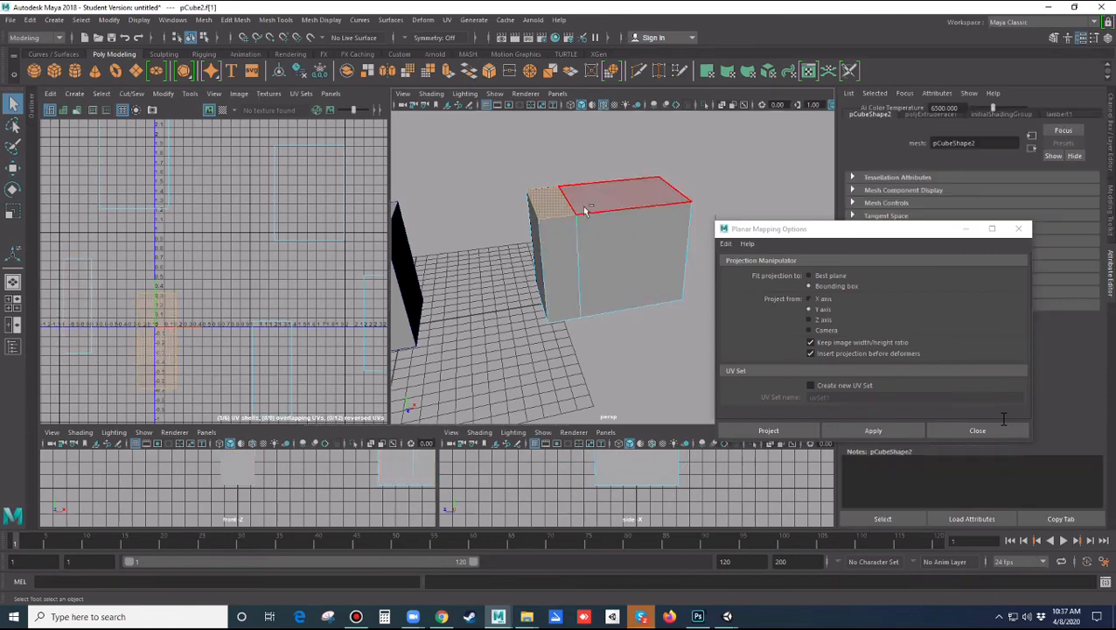
click(599, 324)
scroll(598, 323, down, 4)
alt+drag(596, 326, 601, 333)
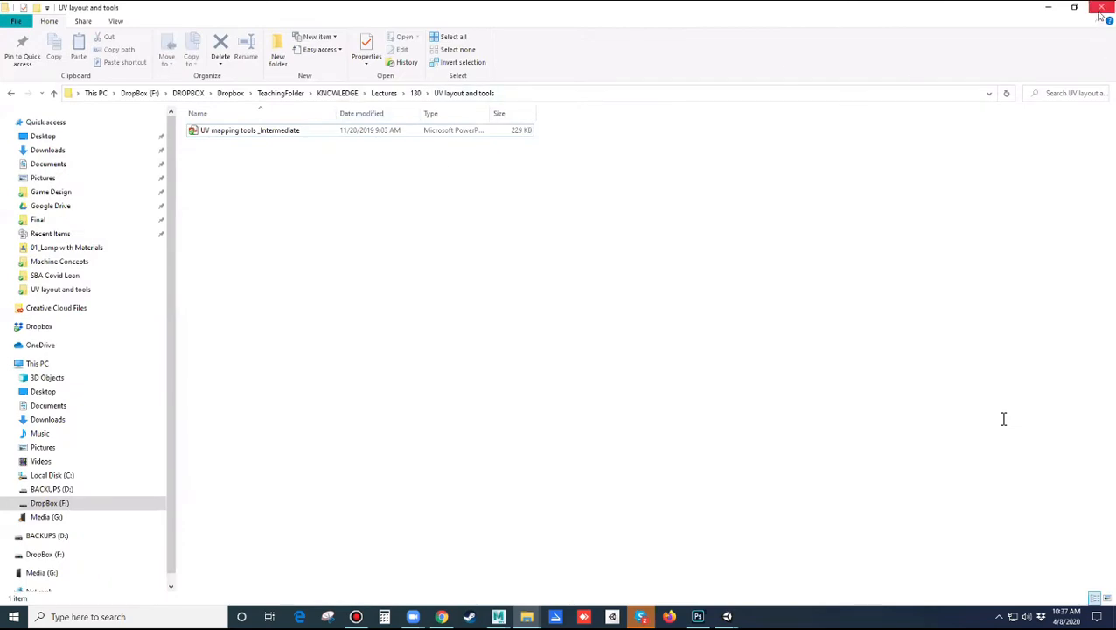
In File Explorer, close the UV layout and tools window and browse from the lamp folder to the 03_MATERIALS folder under PROJECTS.
click(1101, 7)
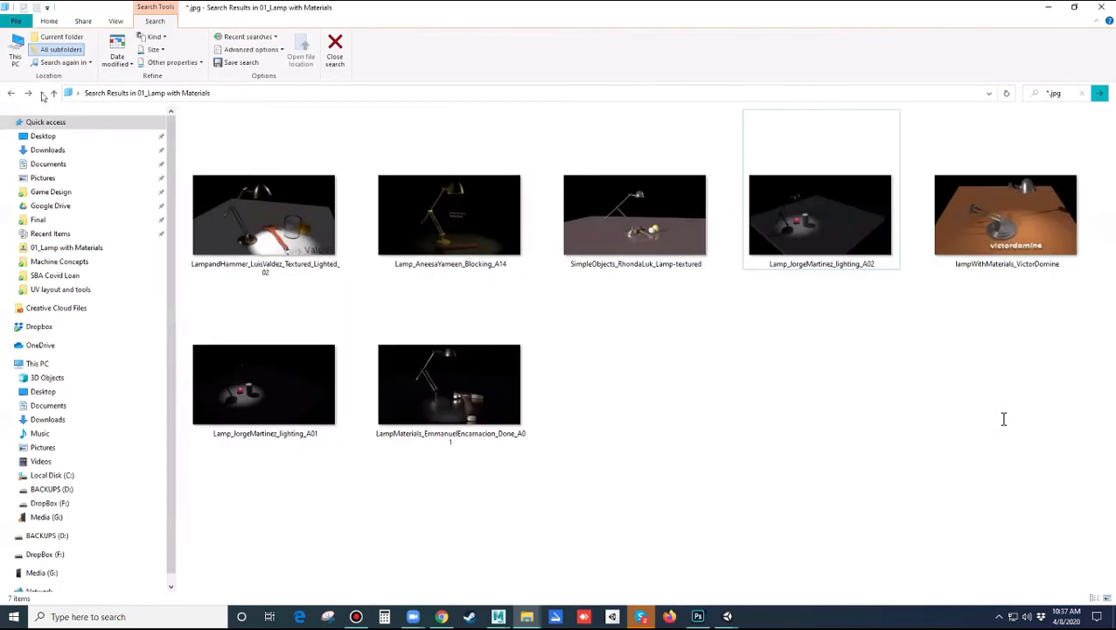
click(13, 94)
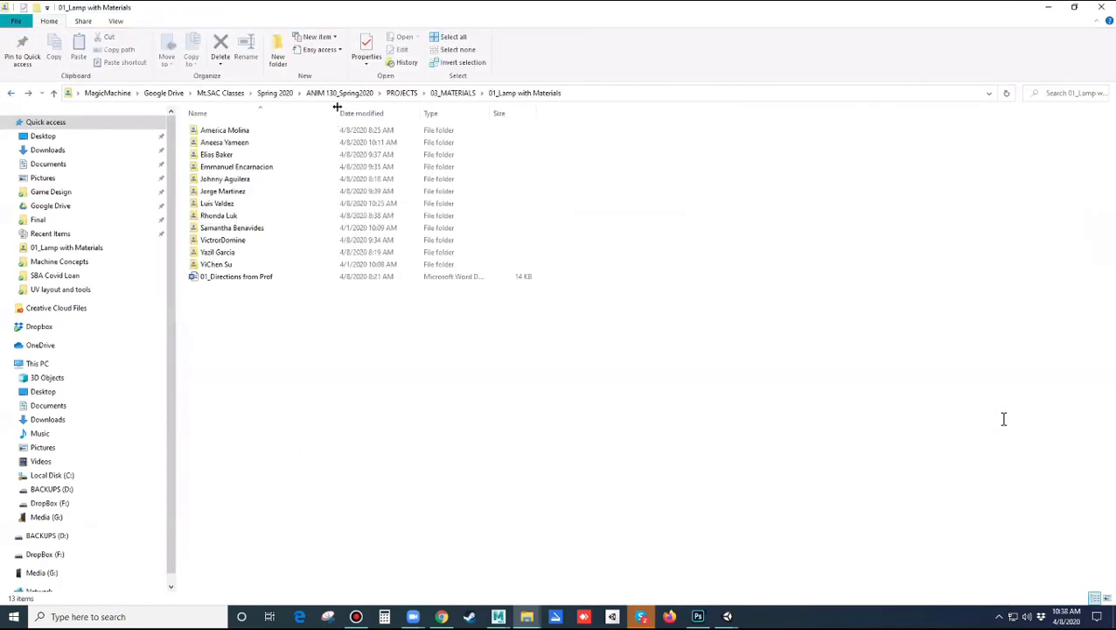
click(402, 93)
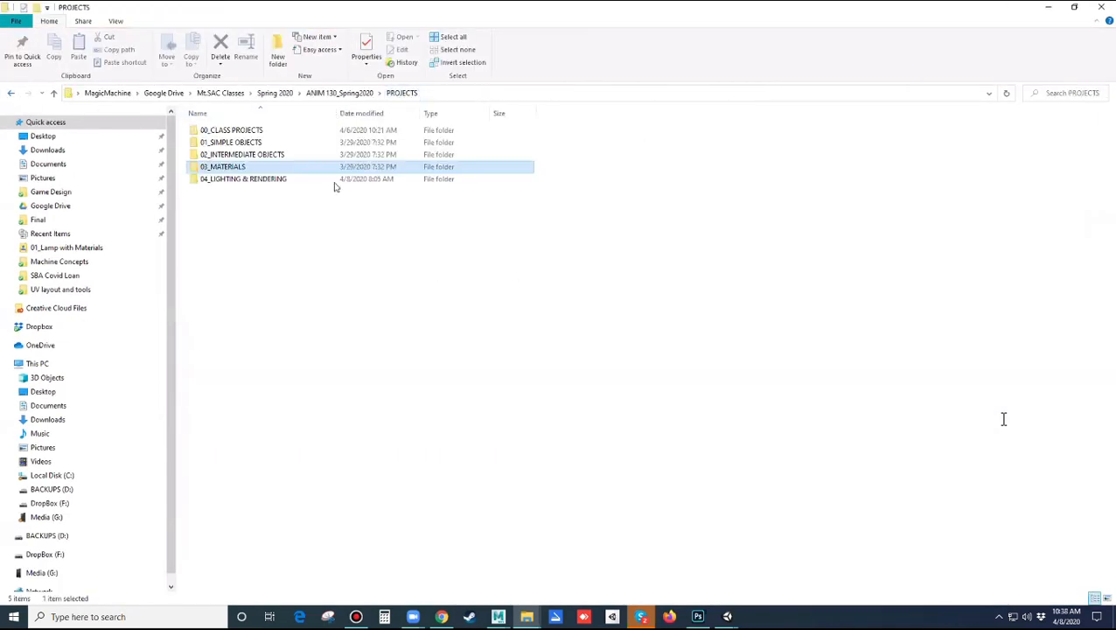
double_click(244, 170)
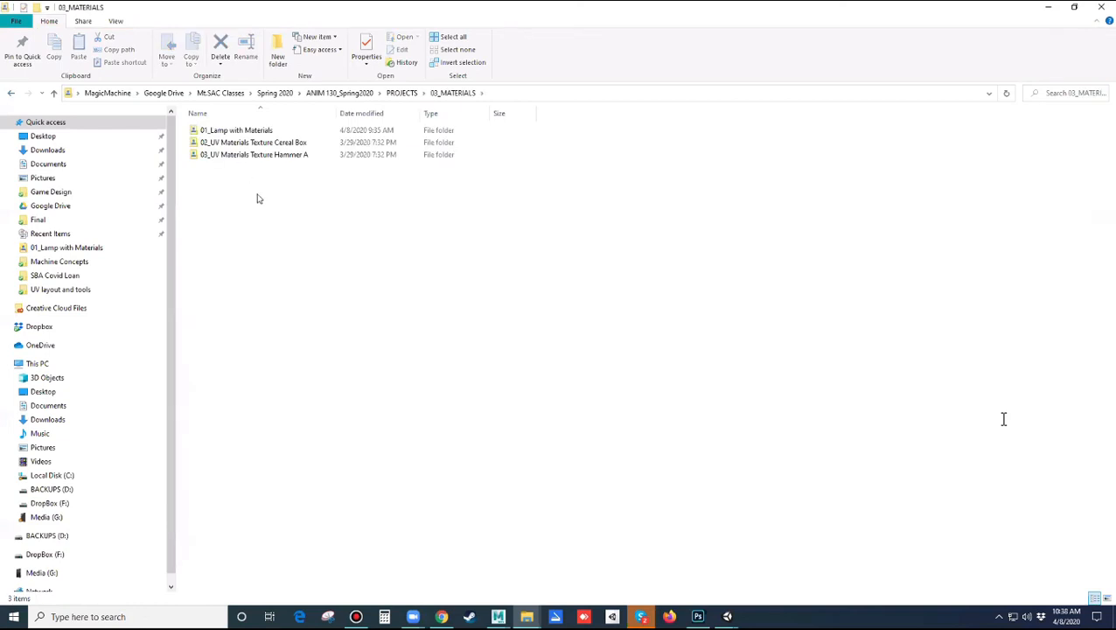
Create a new folder named "03_UV work" inside the 00_CLASS PROJECTS folder.
click(401, 93)
double_click(221, 130)
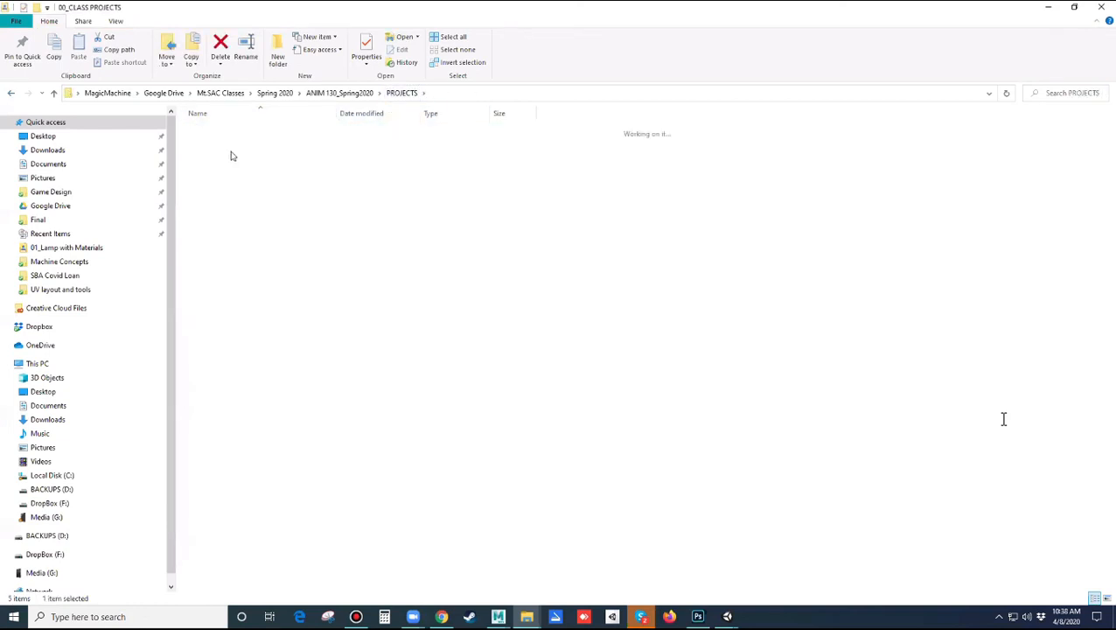
right_click(254, 233)
mouse_move(322, 415)
click(414, 420)
text(03_UV work)
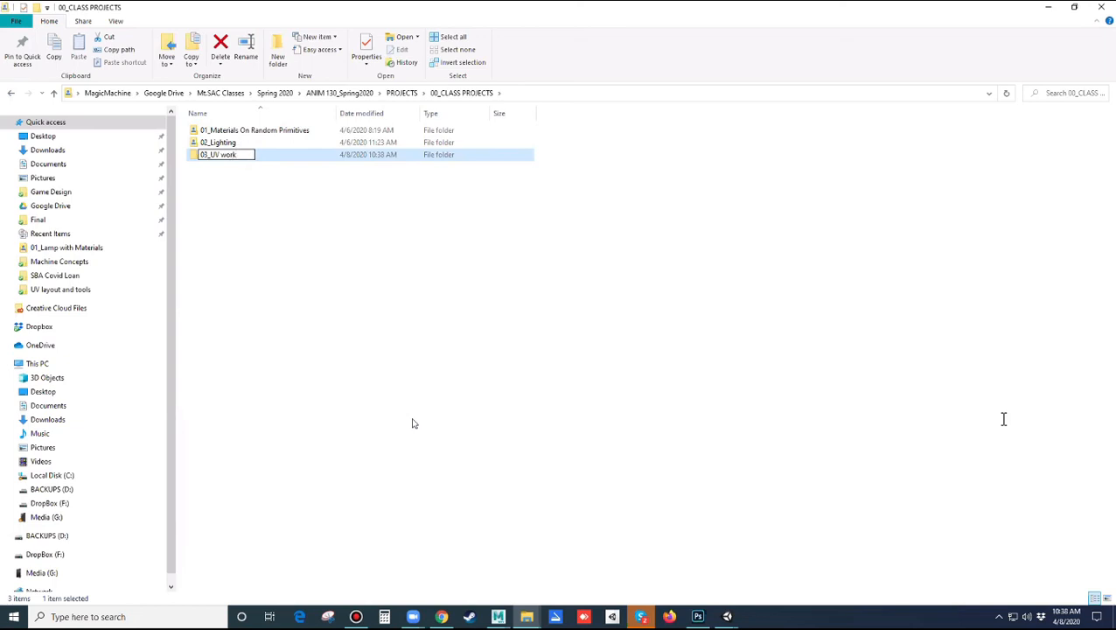
click(255, 188)
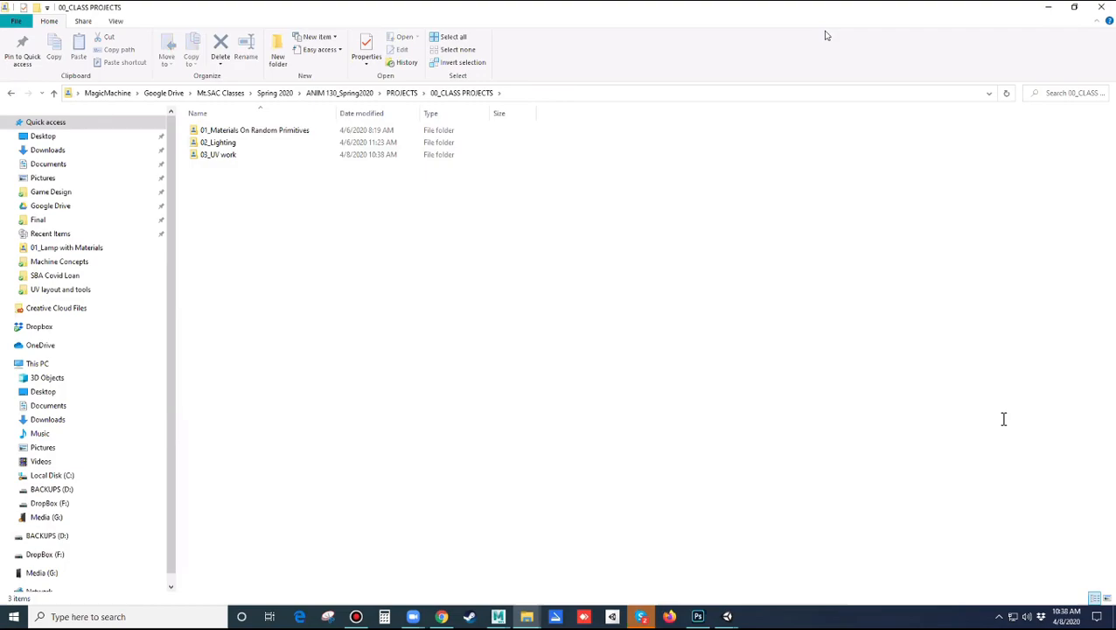